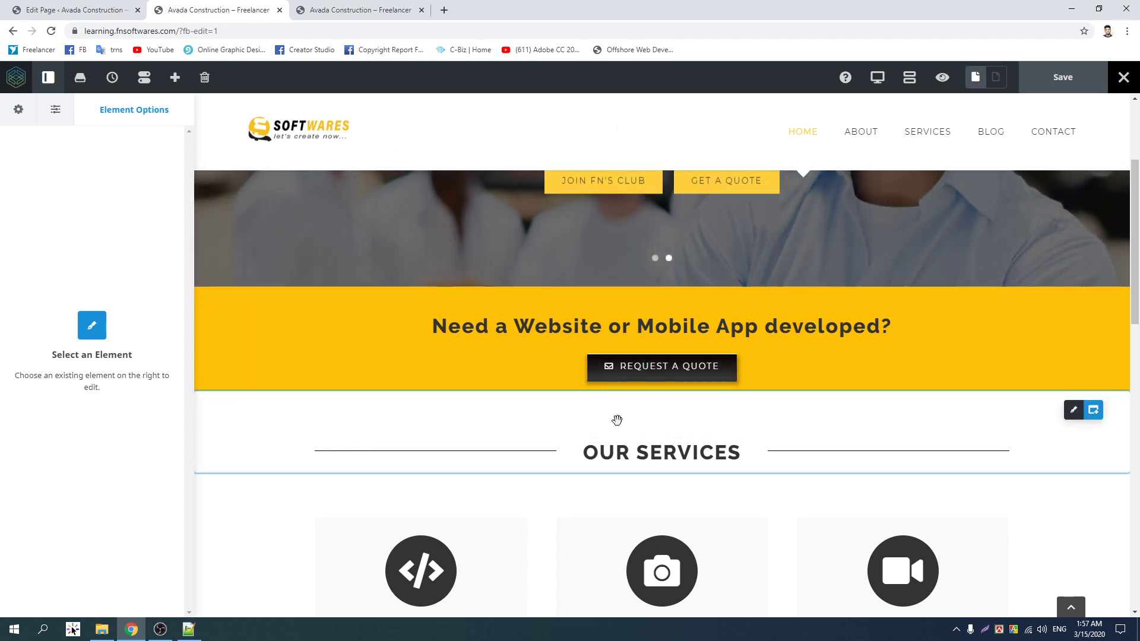
- View the live homepage in its tab, then return to the page editor
{"action": "left_click", "coordinate": [358, 10]}
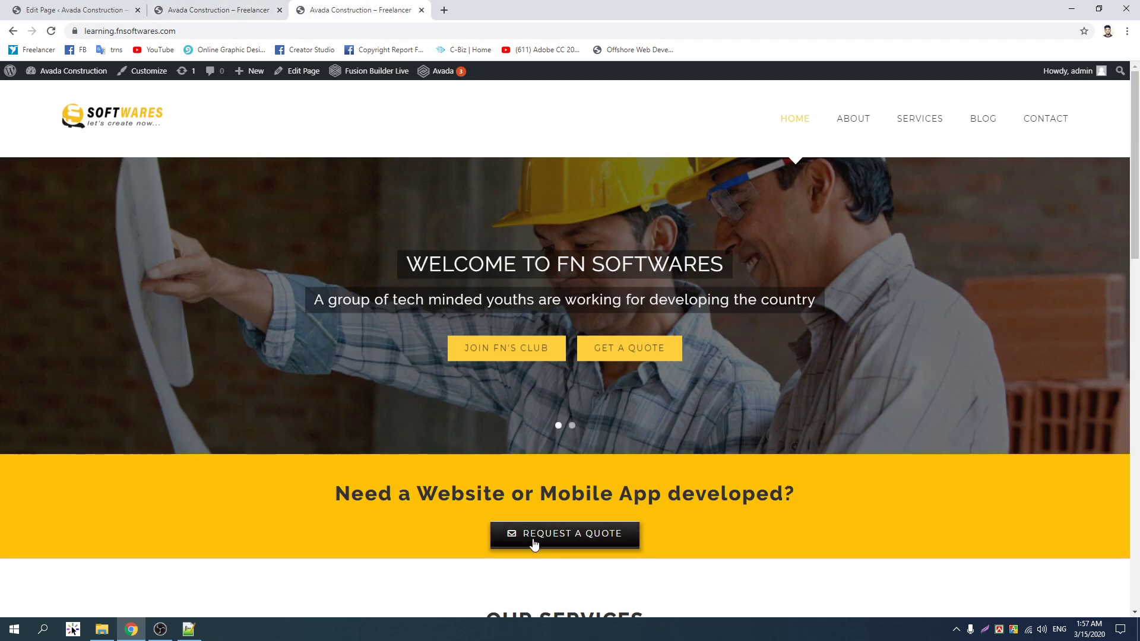
{"action": "scroll", "coordinate": [531, 540], "scroll_direction": "down", "scroll_amount": 2}
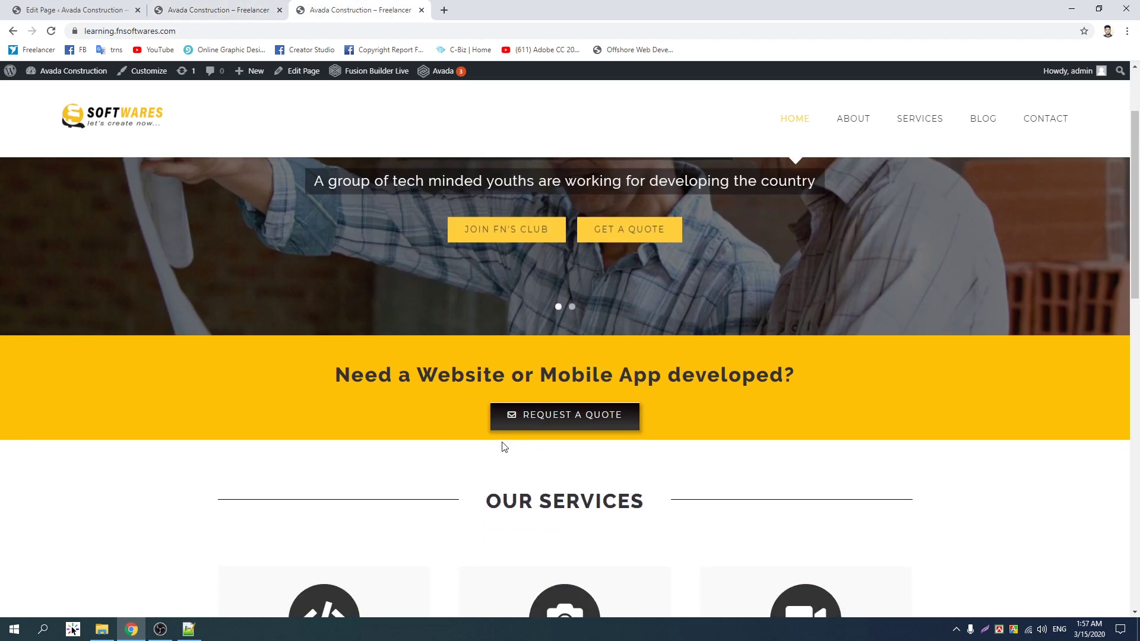
{"action": "left_click", "coordinate": [236, 8]}
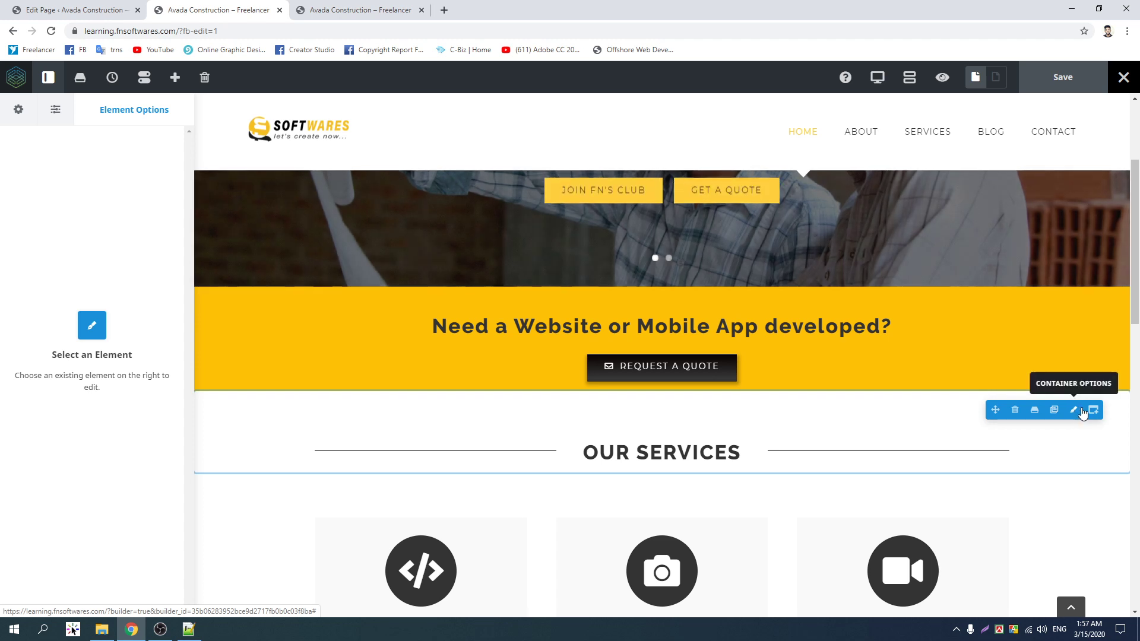
{"action": "left_click", "coordinate": [160, 630]}
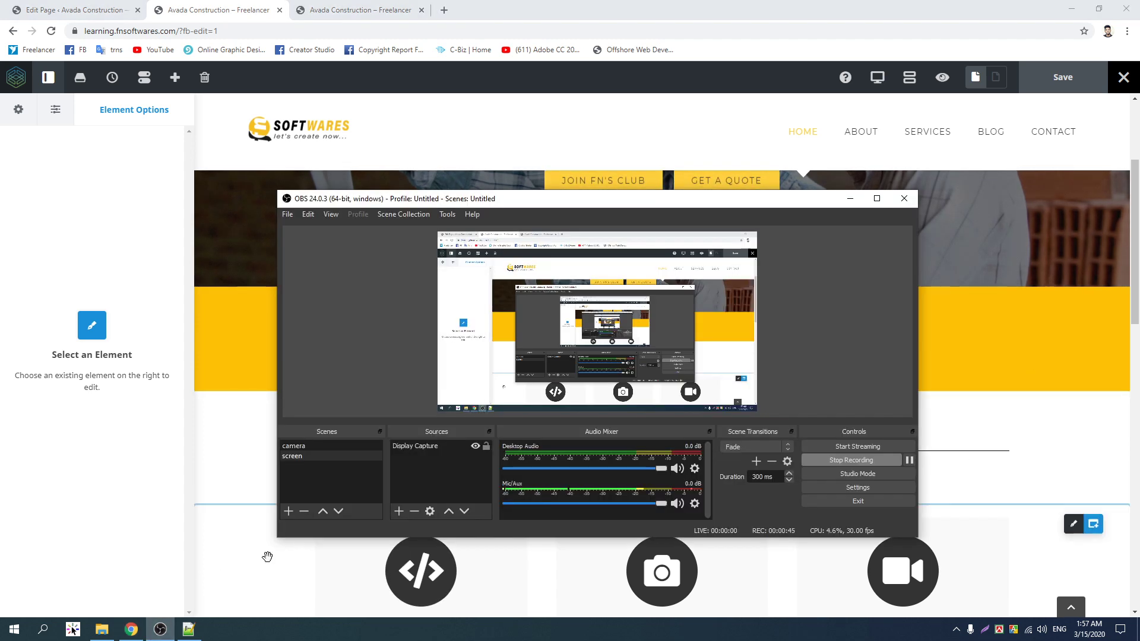
{"action": "left_click", "coordinate": [129, 538]}
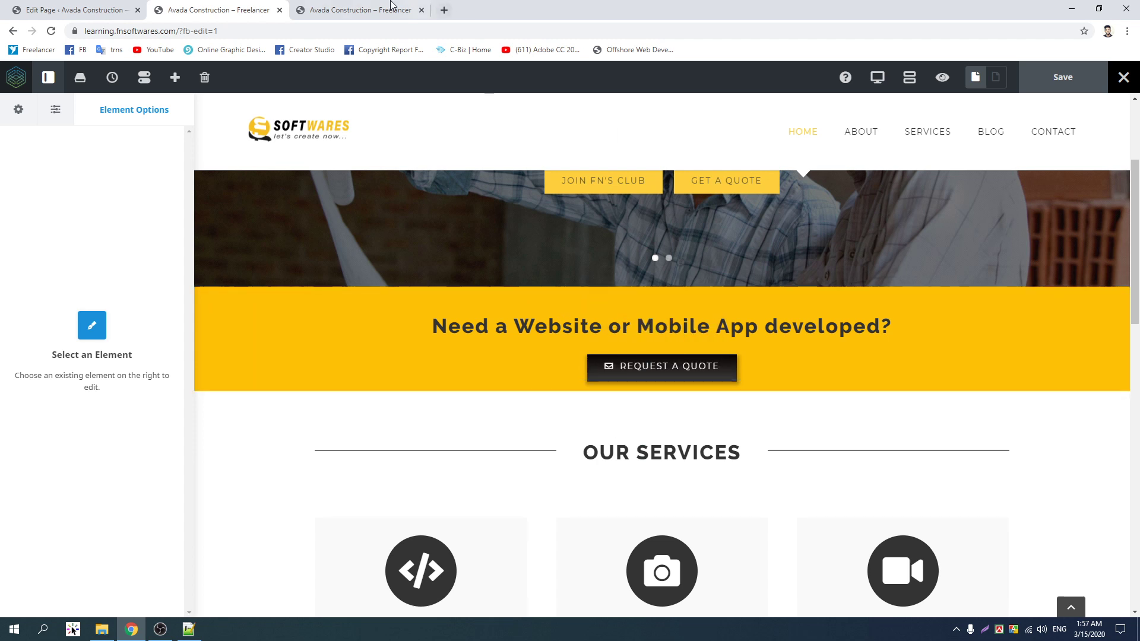
- Switch to the live homepage and inspect the yellow quote section and OUR SERVICES heading
{"action": "key", "text": "ctrl+Tab"}
{"action": "left_click_drag", "start_coordinate": [561, 501], "coordinate": [617, 501]}
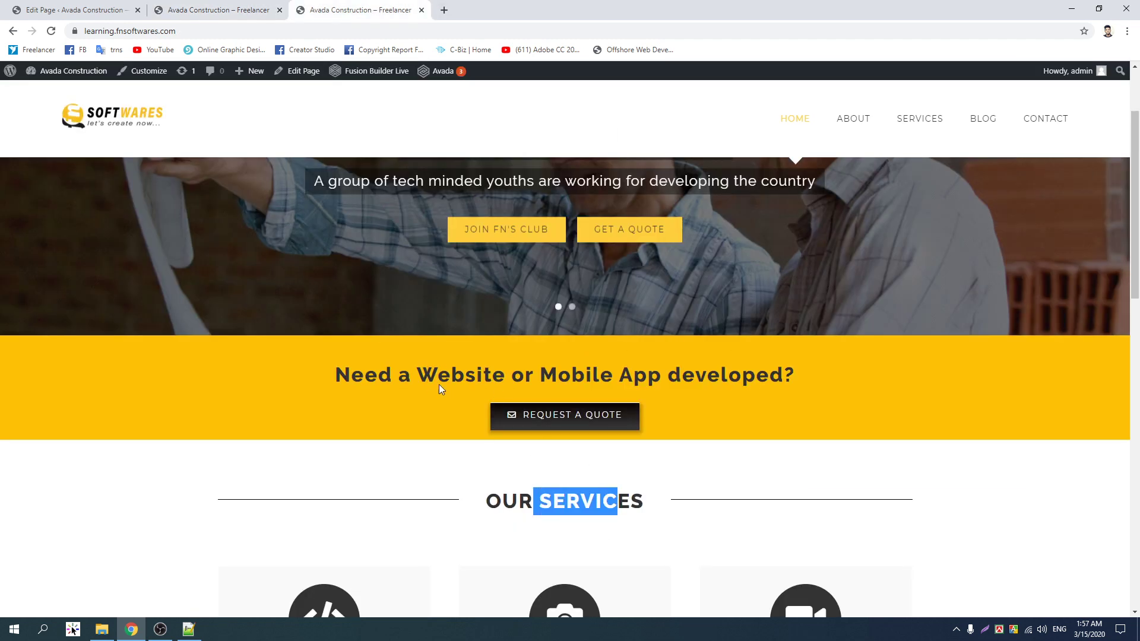
{"action": "left_click_drag", "start_coordinate": [347, 355], "coordinate": [738, 423]}
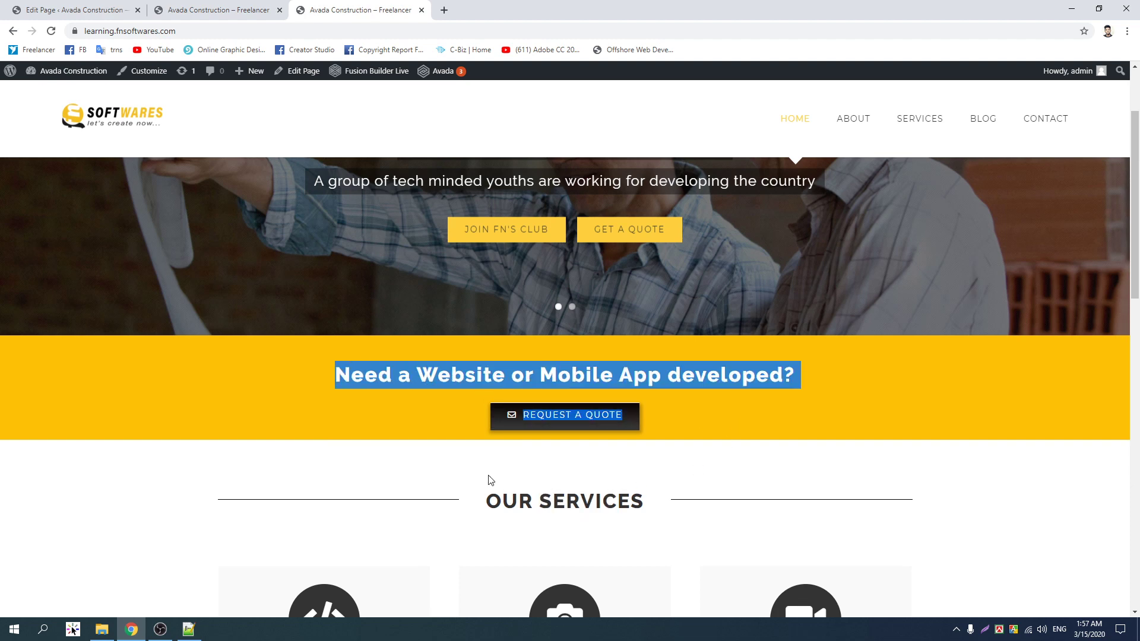
{"action": "left_click", "coordinate": [533, 471]}
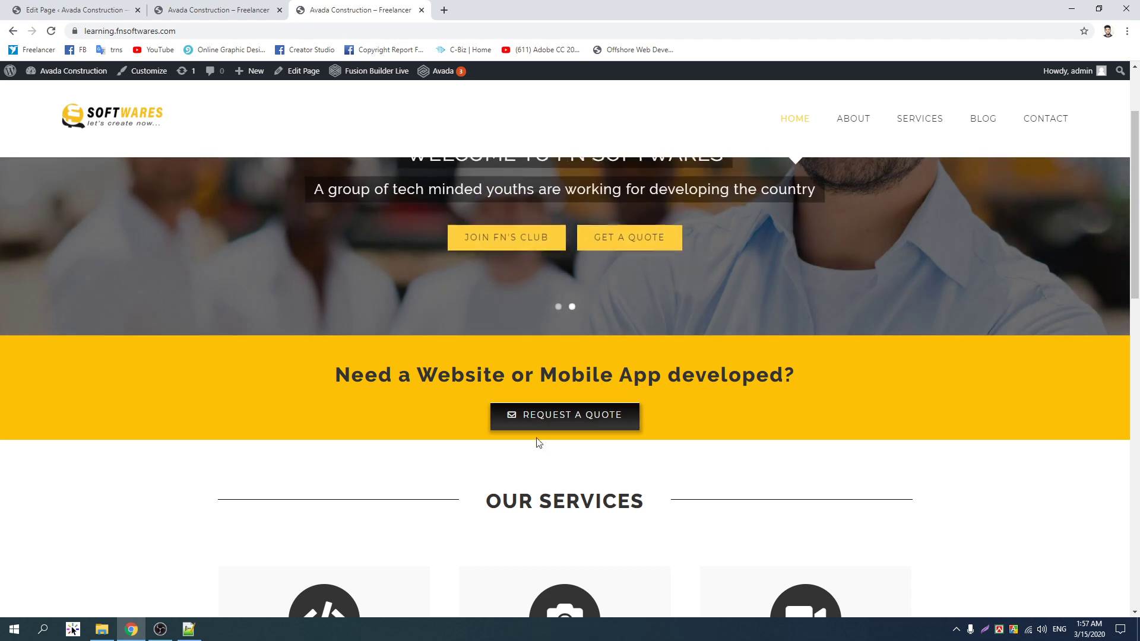
- Add a new 1/1 full-width container below the yellow section
{"action": "left_click", "coordinate": [234, 5]}
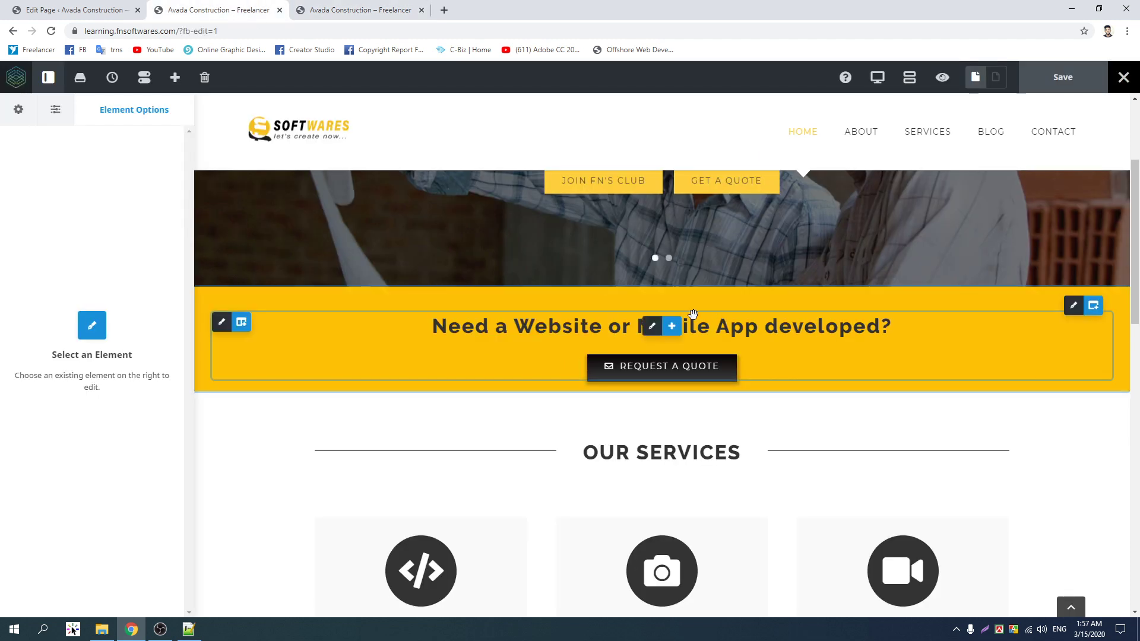
{"action": "left_click", "coordinate": [1093, 305]}
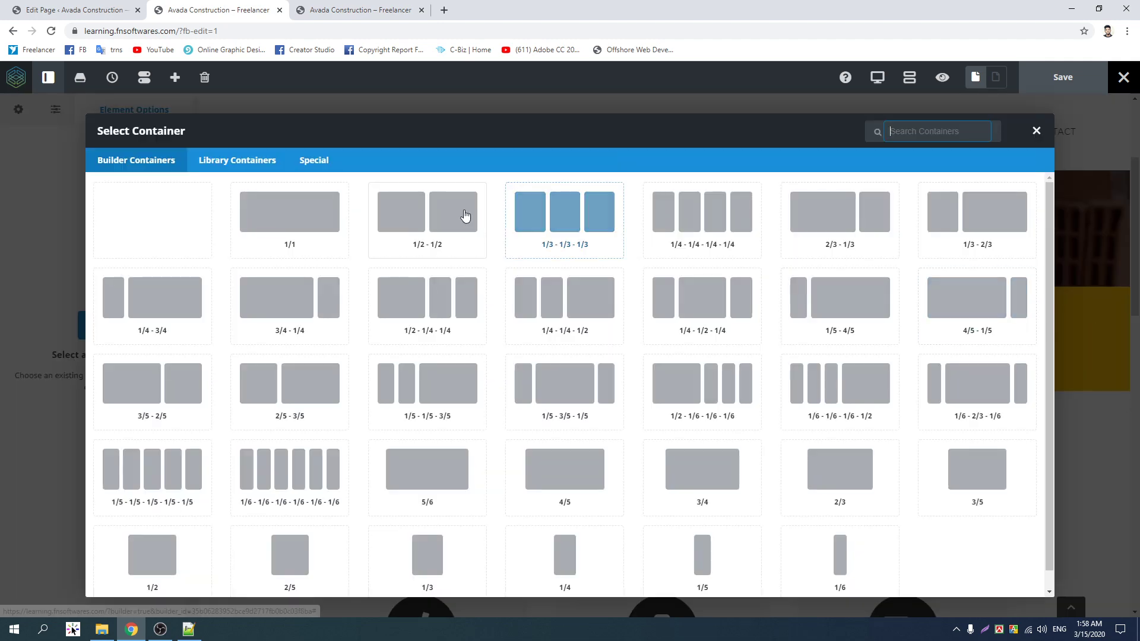
{"action": "left_click", "coordinate": [280, 212]}
{"action": "scroll", "coordinate": [647, 305], "scroll_direction": "down", "scroll_amount": 4}
{"action": "scroll", "coordinate": [608, 281], "scroll_direction": "up", "scroll_amount": 1}
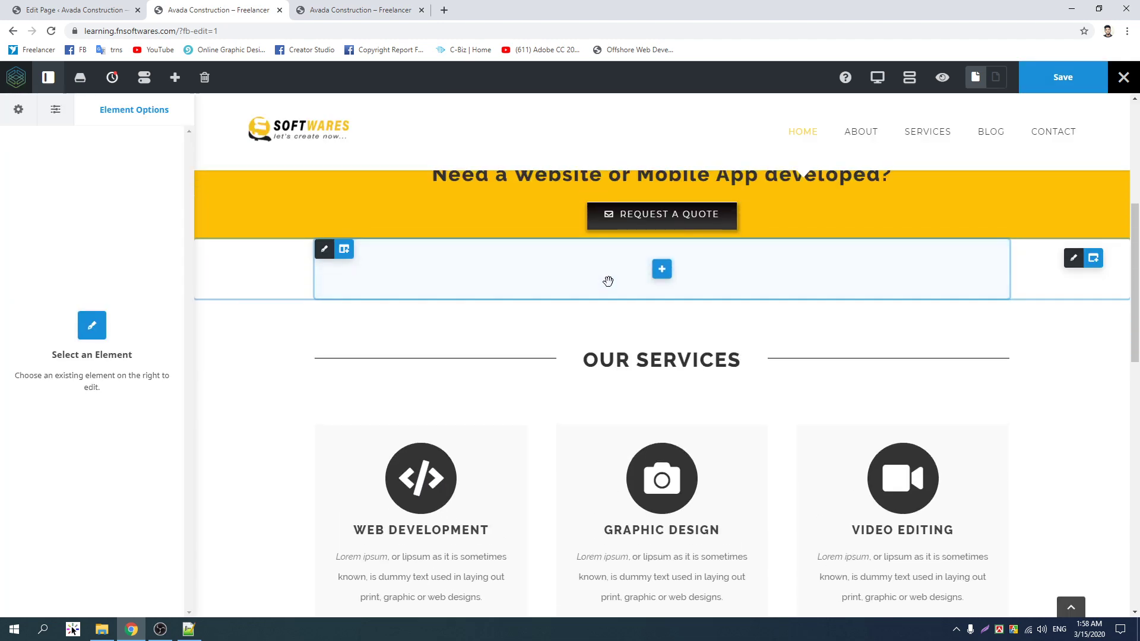
{"action": "scroll", "coordinate": [596, 292], "scroll_direction": "up", "scroll_amount": 1}
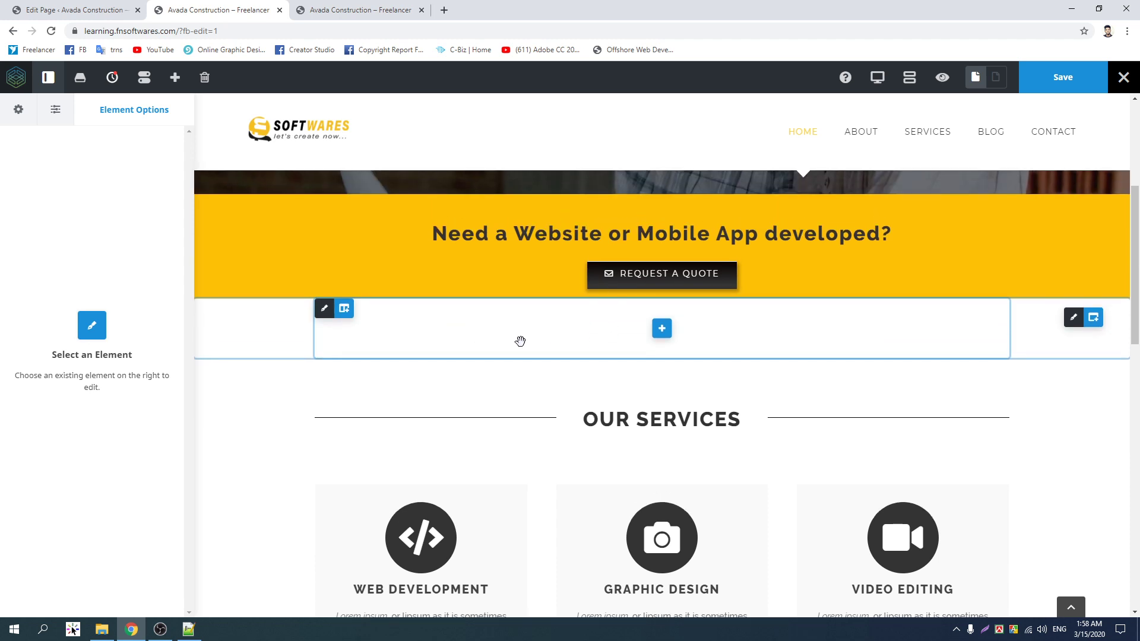
- Drag the Request a Quote button into the new container
{"action": "mouse_move", "coordinate": [629, 276]}
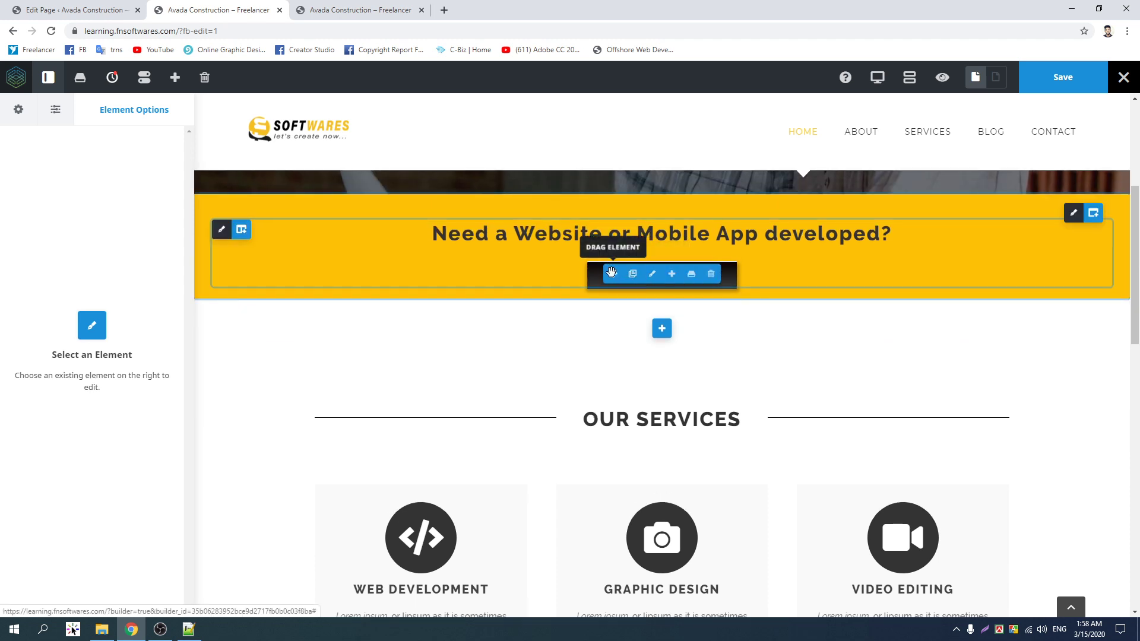
{"action": "left_click_drag", "start_coordinate": [614, 287], "coordinate": [631, 336]}
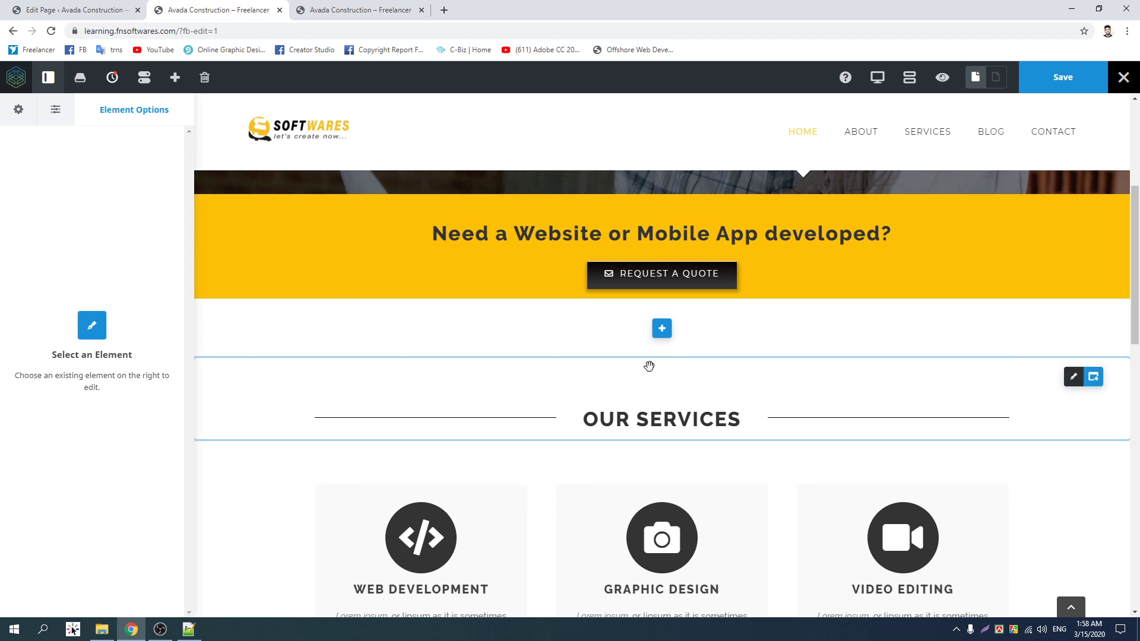
{"action": "mouse_move", "coordinate": [604, 278]}
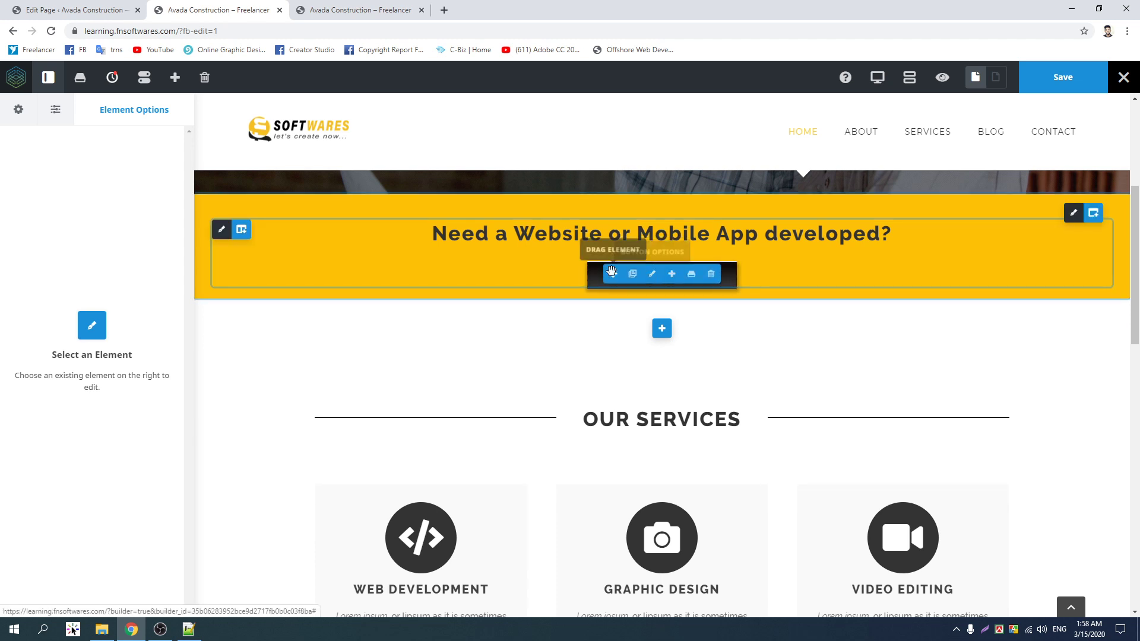
{"action": "left_click_drag", "start_coordinate": [614, 282], "coordinate": [653, 327]}
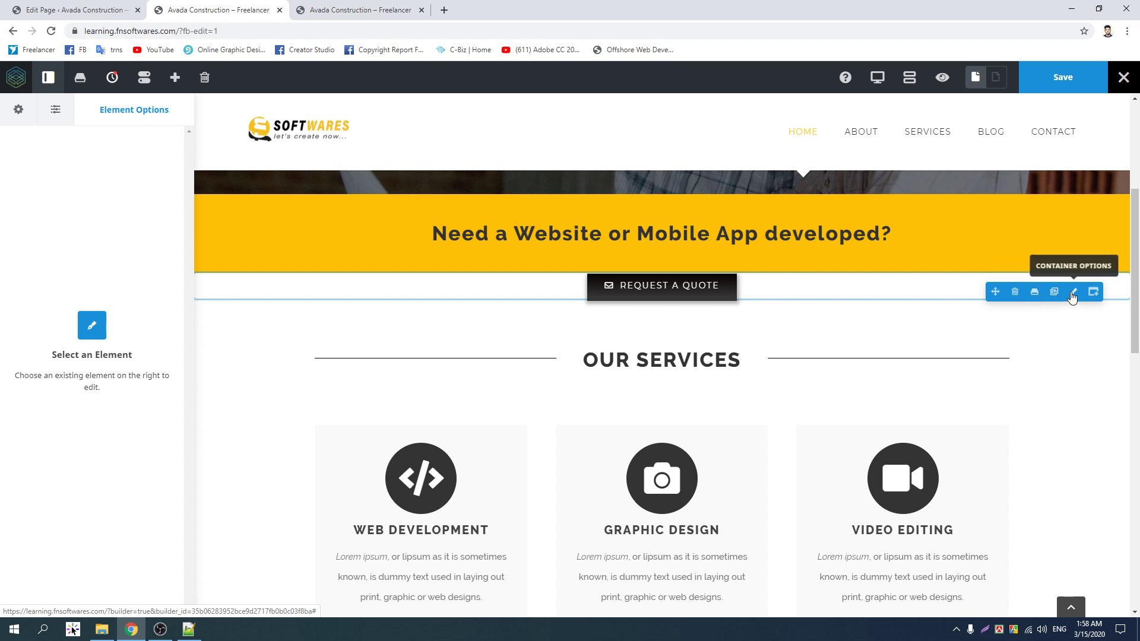
- Adjust the new container's bottom padding, leaving it at 0px
{"action": "left_click", "coordinate": [1073, 292]}
{"action": "left_click_drag", "start_coordinate": [668, 297], "coordinate": [662, 331]}
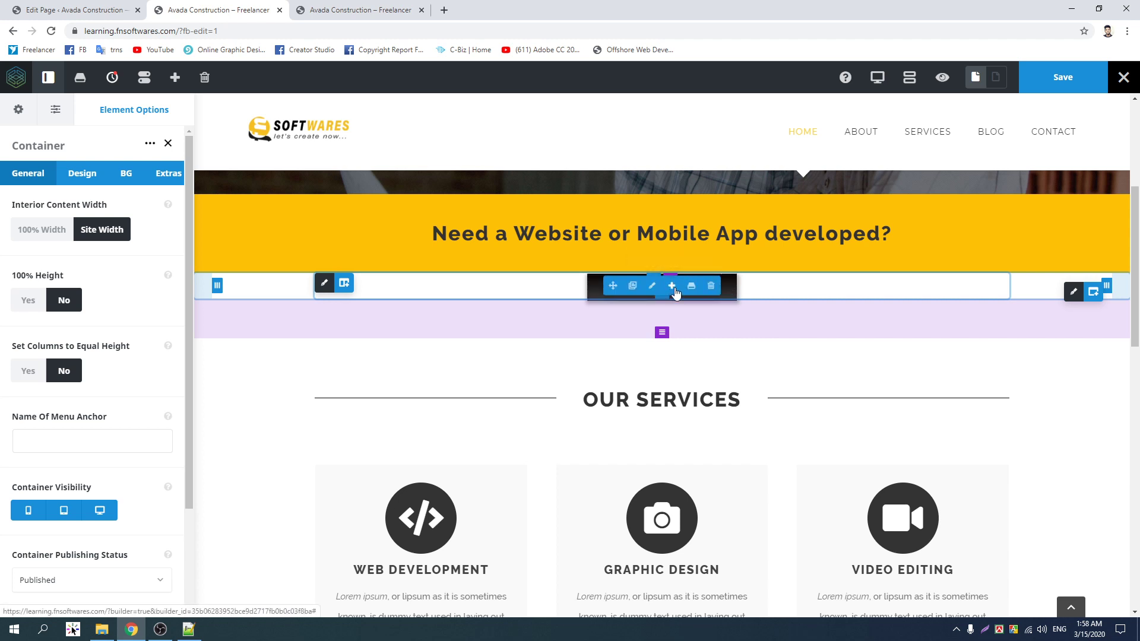
{"action": "mouse_move", "coordinate": [676, 307]}
{"action": "mouse_move", "coordinate": [659, 286]}
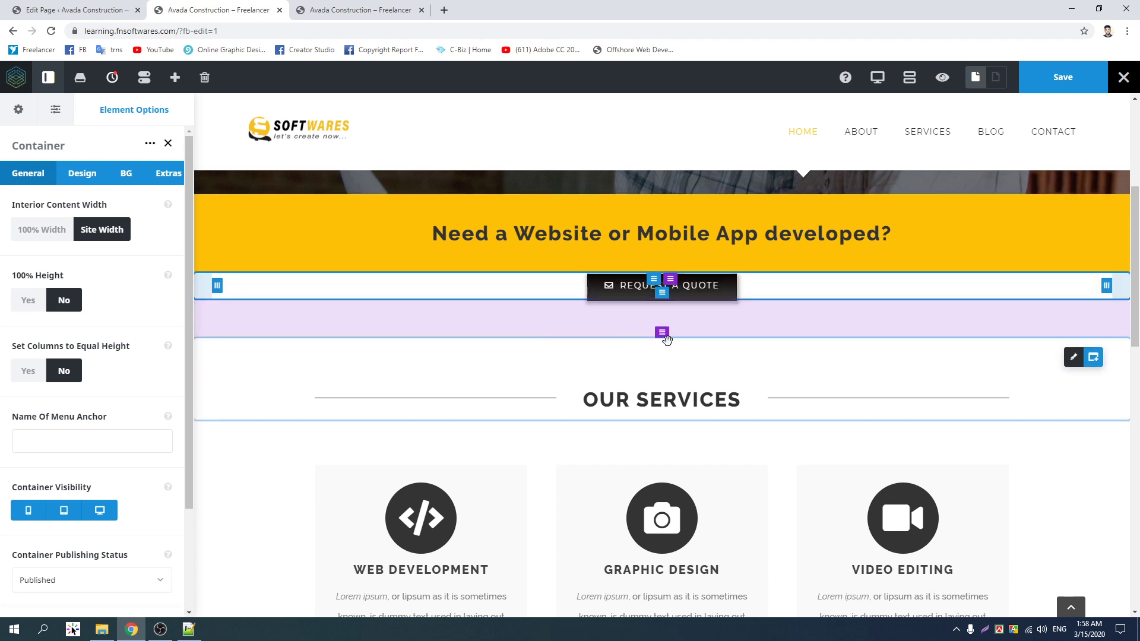
{"action": "left_click_drag", "start_coordinate": [666, 339], "coordinate": [649, 289]}
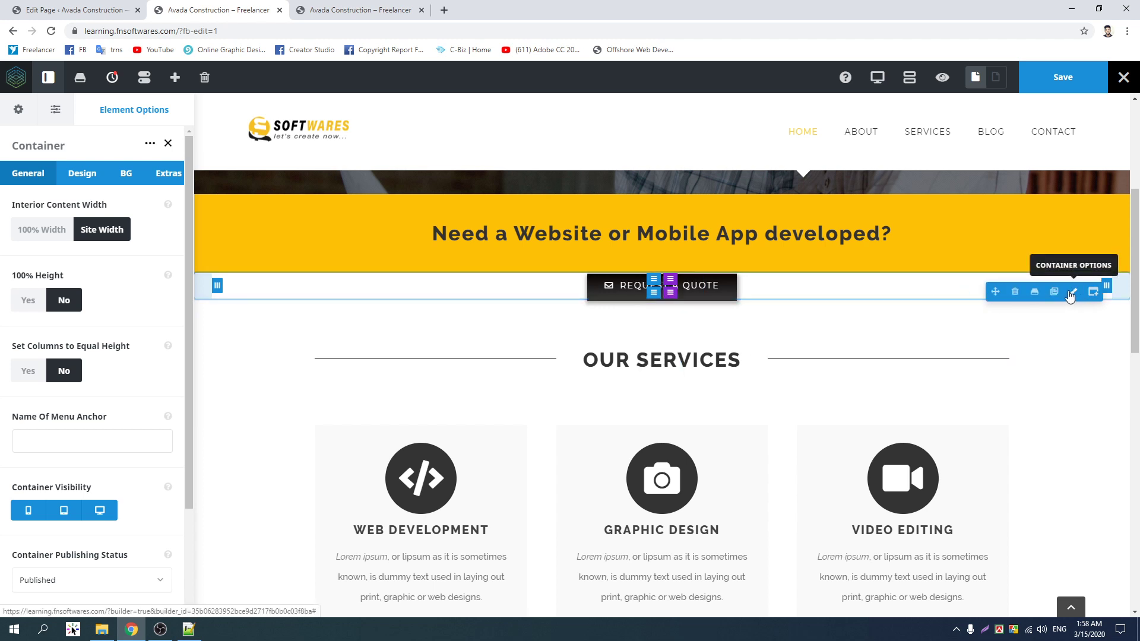
{"action": "scroll", "coordinate": [45, 400], "scroll_direction": "down", "scroll_amount": 3}
{"action": "scroll", "coordinate": [47, 380], "scroll_direction": "up", "scroll_amount": 3}
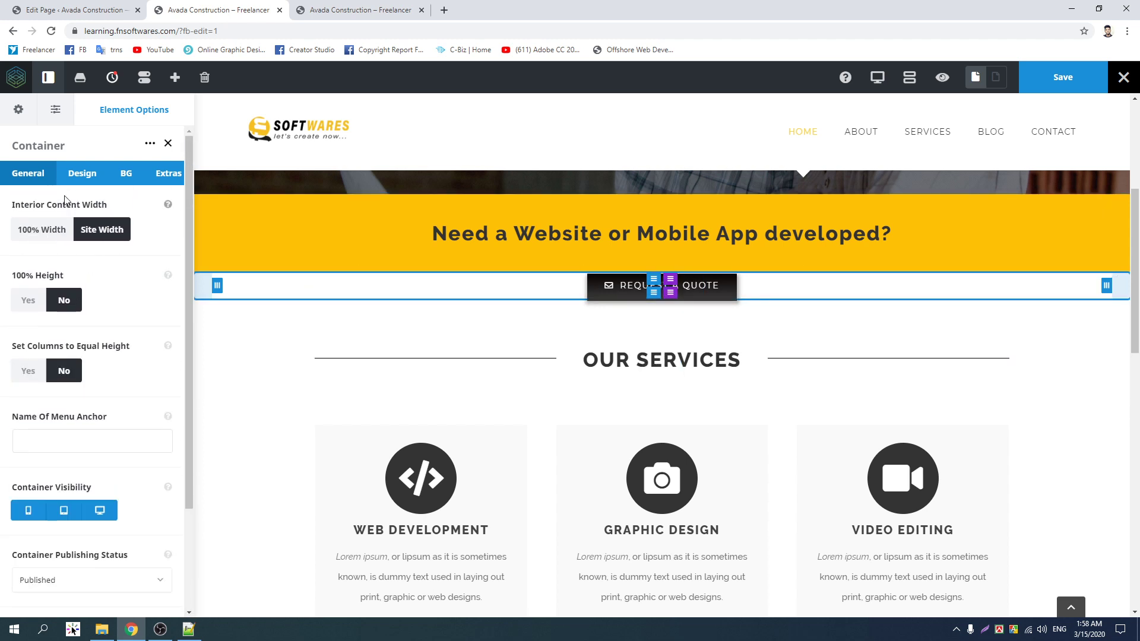
- Set the container's top margin to -25px, save, and reload the live homepage
{"action": "left_click", "coordinate": [78, 175]}
{"action": "left_click", "coordinate": [44, 311]}
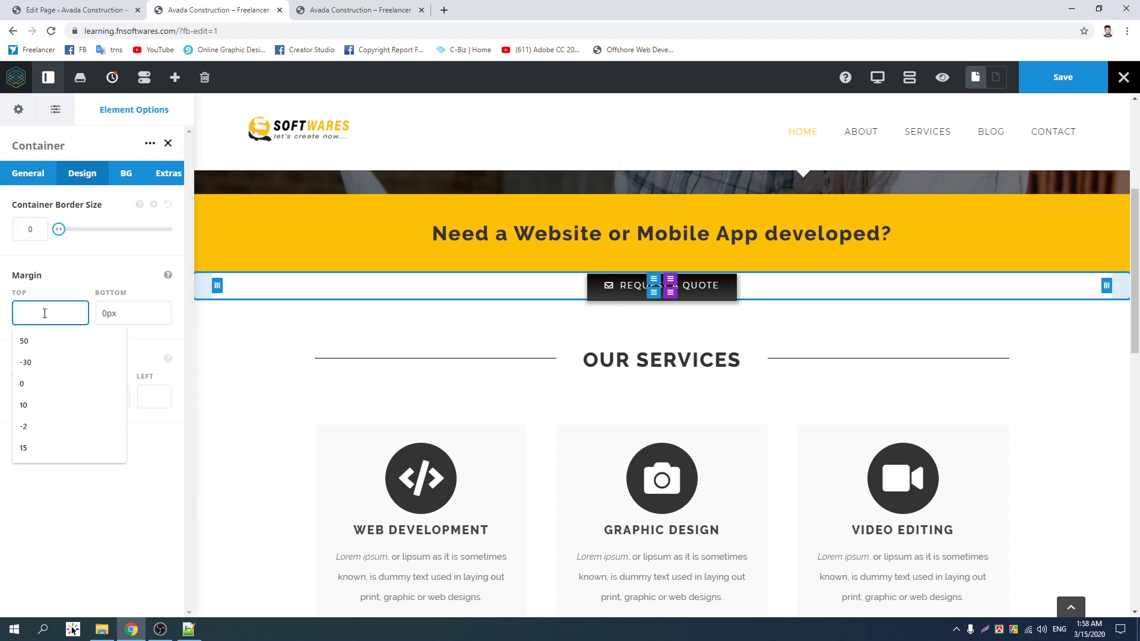
{"action": "type", "text": "-10px"}
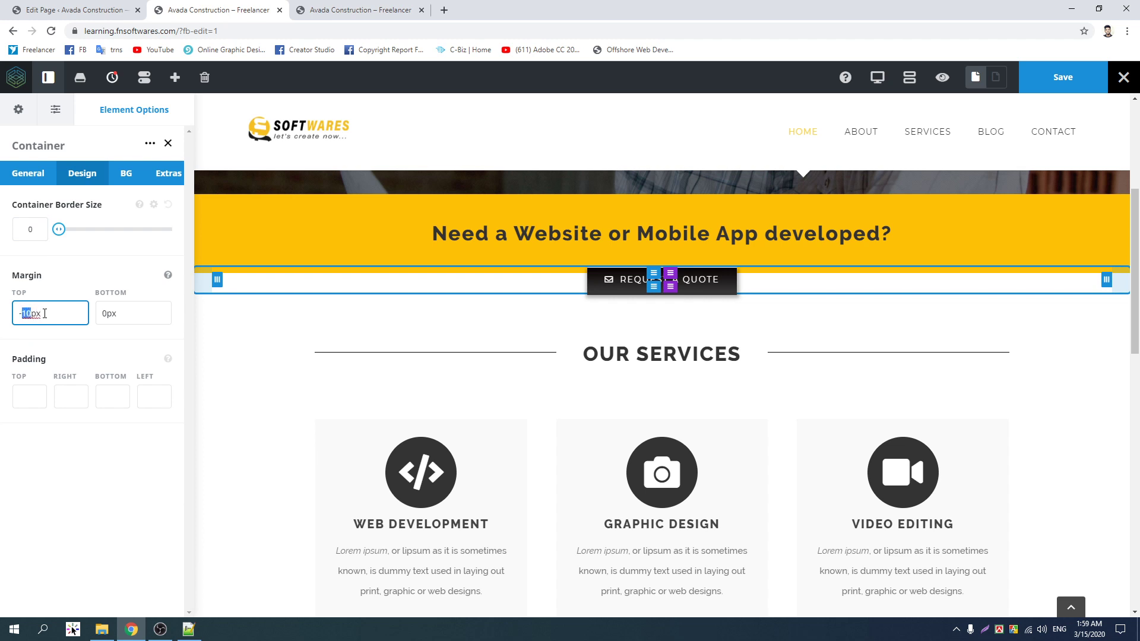
{"action": "type", "text": "20"}
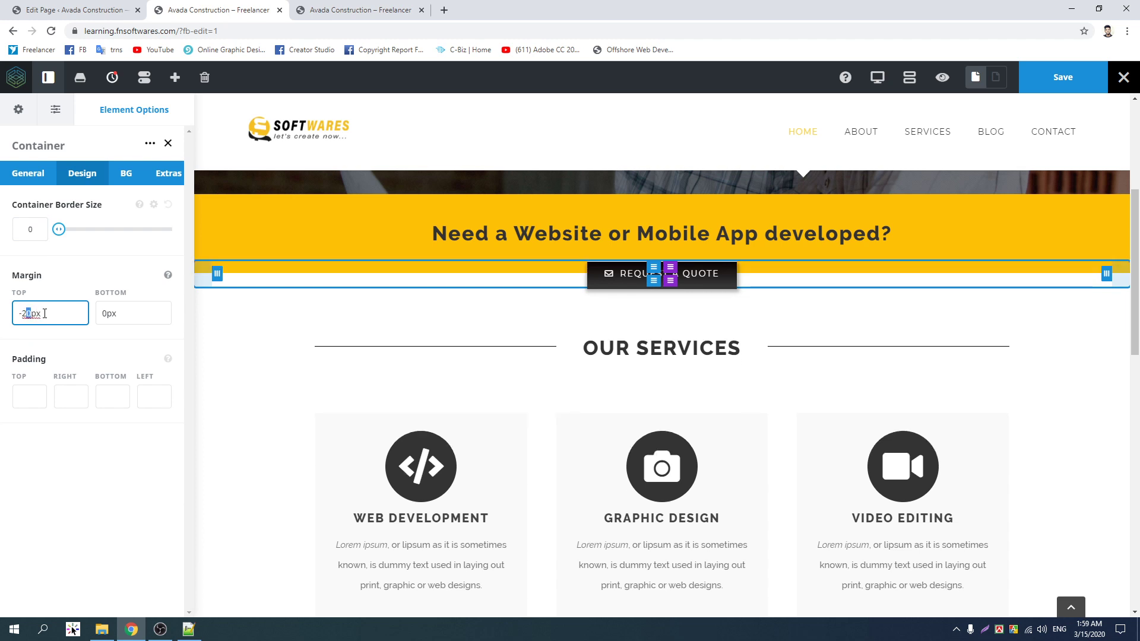
{"action": "type", "text": "5"}
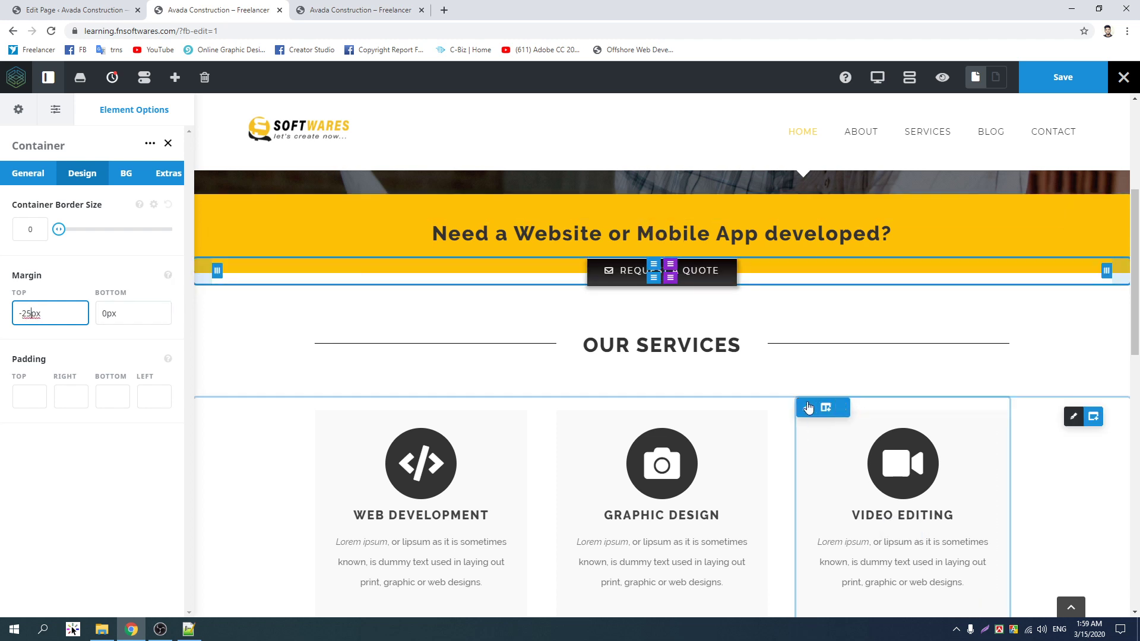
{"action": "left_click", "coordinate": [1062, 77]}
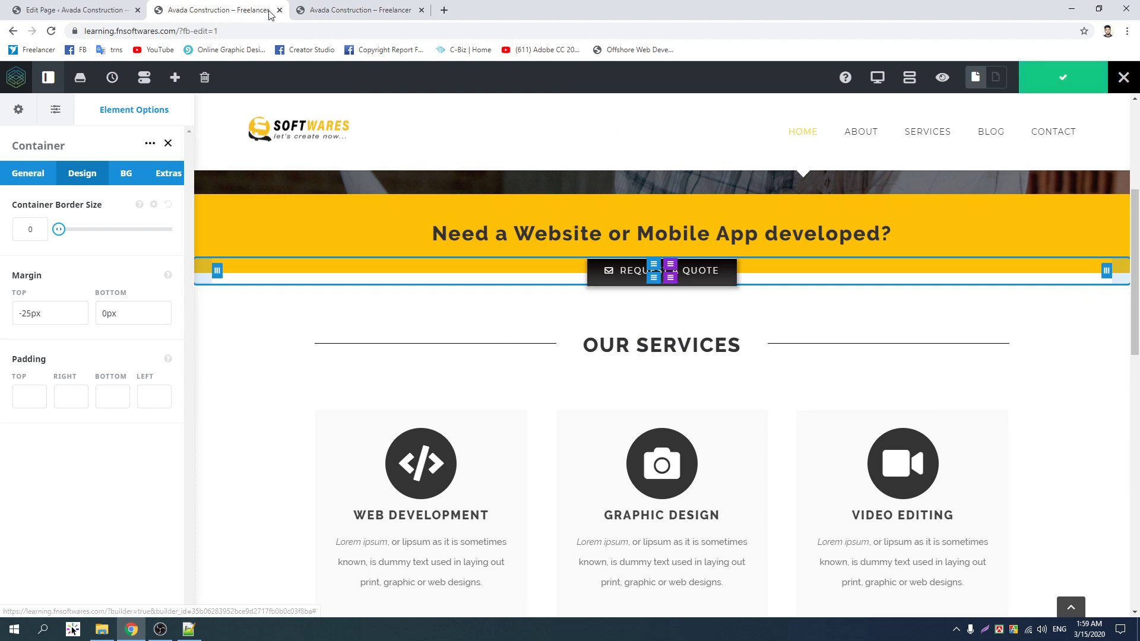
{"action": "left_click", "coordinate": [381, 8]}
{"action": "left_click", "coordinate": [51, 31]}
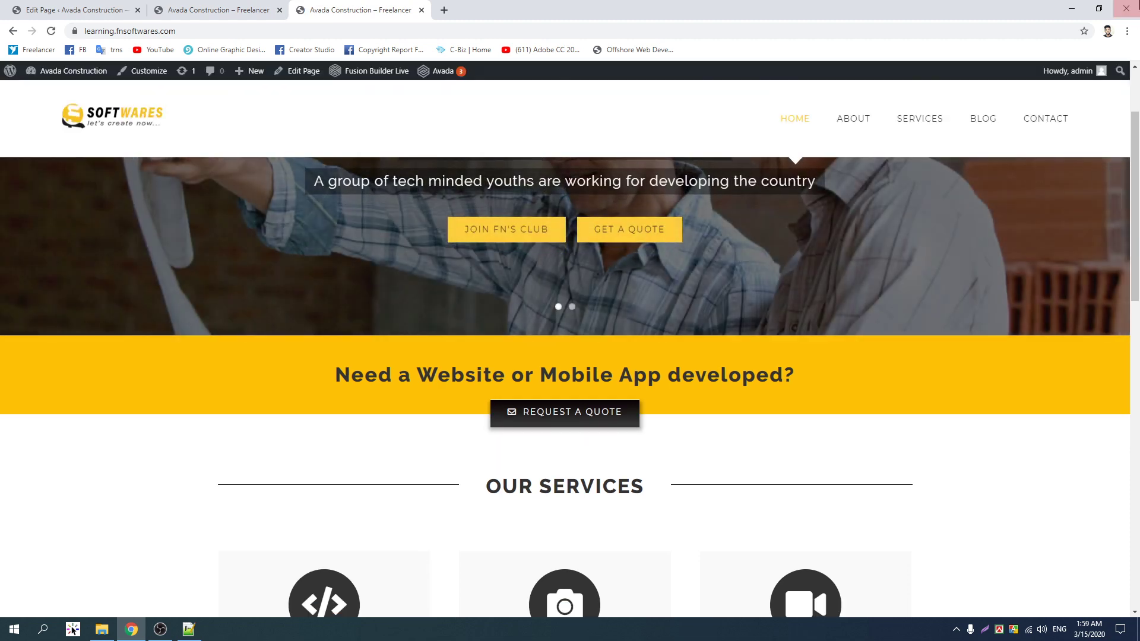
- Restore Chrome to a smaller window and scroll the live homepage
{"action": "left_click", "coordinate": [1099, 9]}
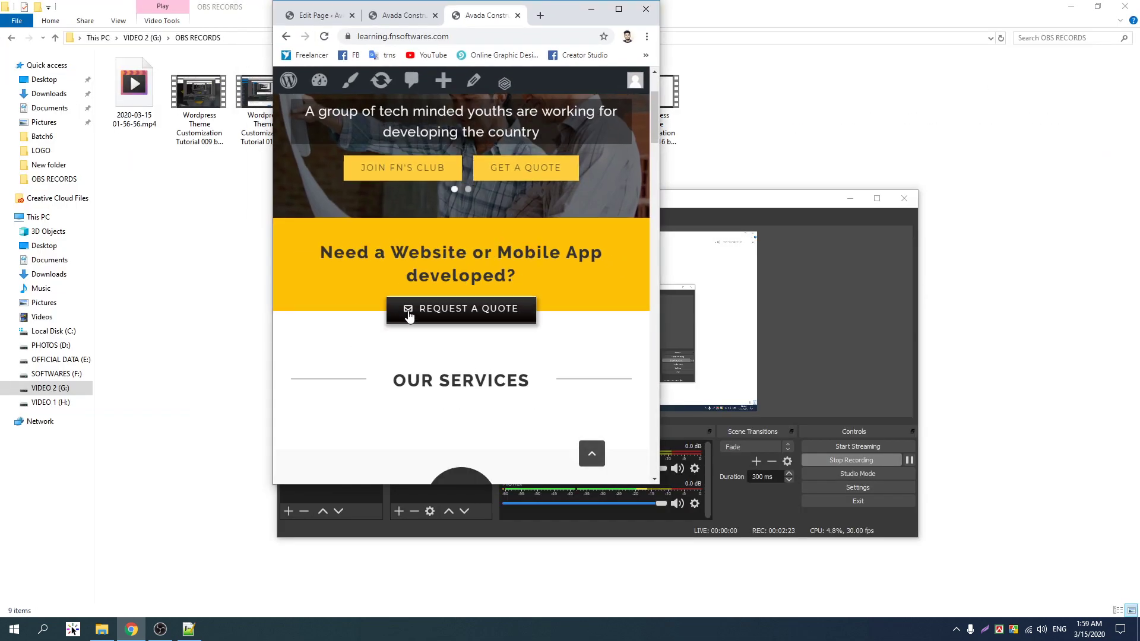
{"action": "scroll", "coordinate": [410, 326], "scroll_direction": "down", "scroll_amount": 4}
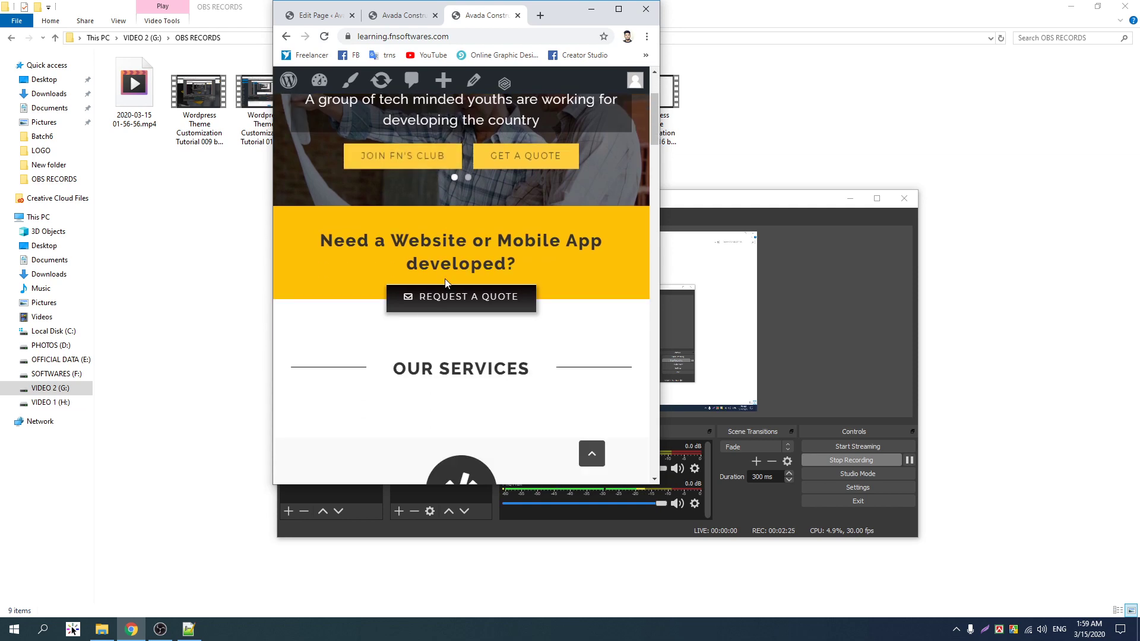
{"action": "scroll", "coordinate": [411, 326], "scroll_direction": "up", "scroll_amount": 4}
{"action": "scroll", "coordinate": [410, 326], "scroll_direction": "down", "scroll_amount": 6}
{"action": "scroll", "coordinate": [418, 308], "scroll_direction": "down", "scroll_amount": 4}
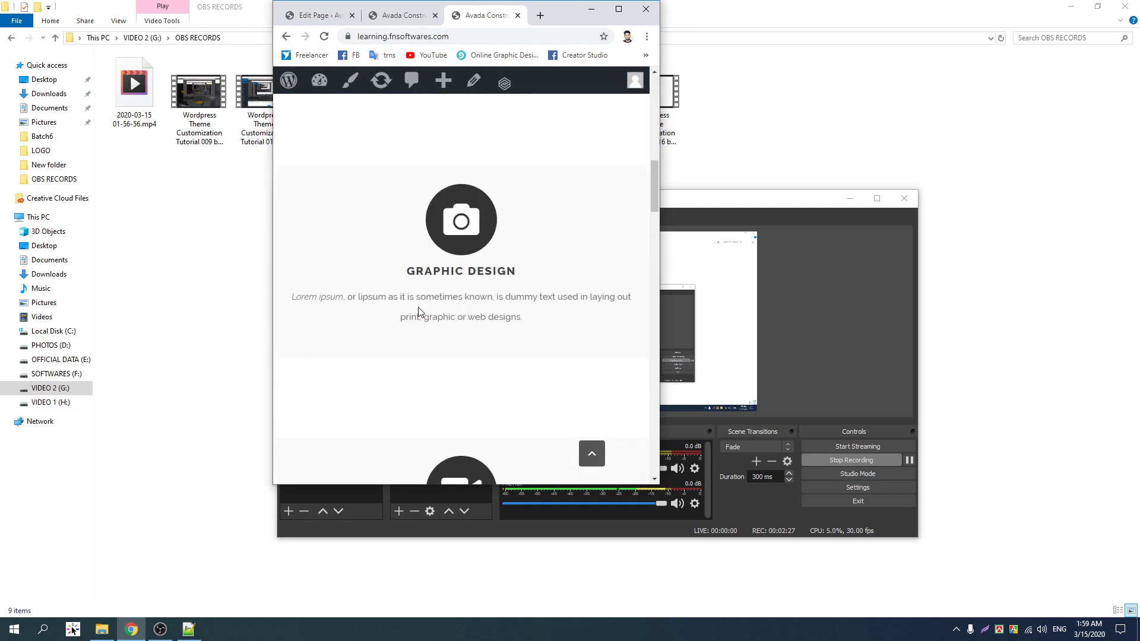
{"action": "scroll", "coordinate": [418, 308], "scroll_direction": "up", "scroll_amount": 9}
- Maximize the Chrome window and scroll through the live homepage
{"action": "left_click", "coordinate": [618, 9]}
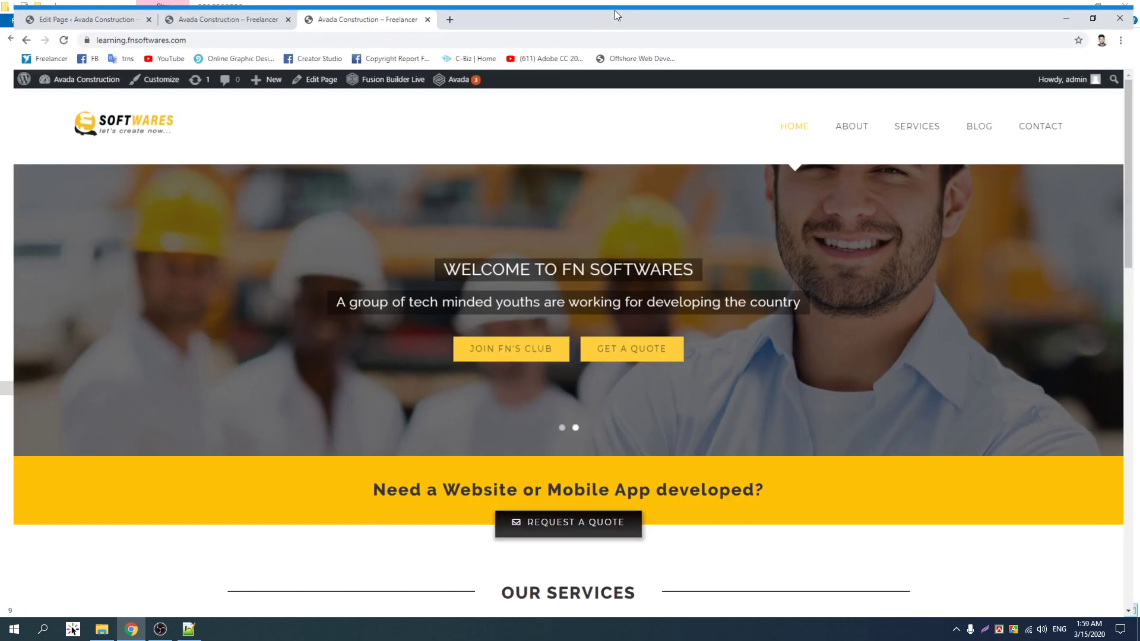
{"action": "scroll", "coordinate": [453, 305], "scroll_direction": "down", "scroll_amount": 10}
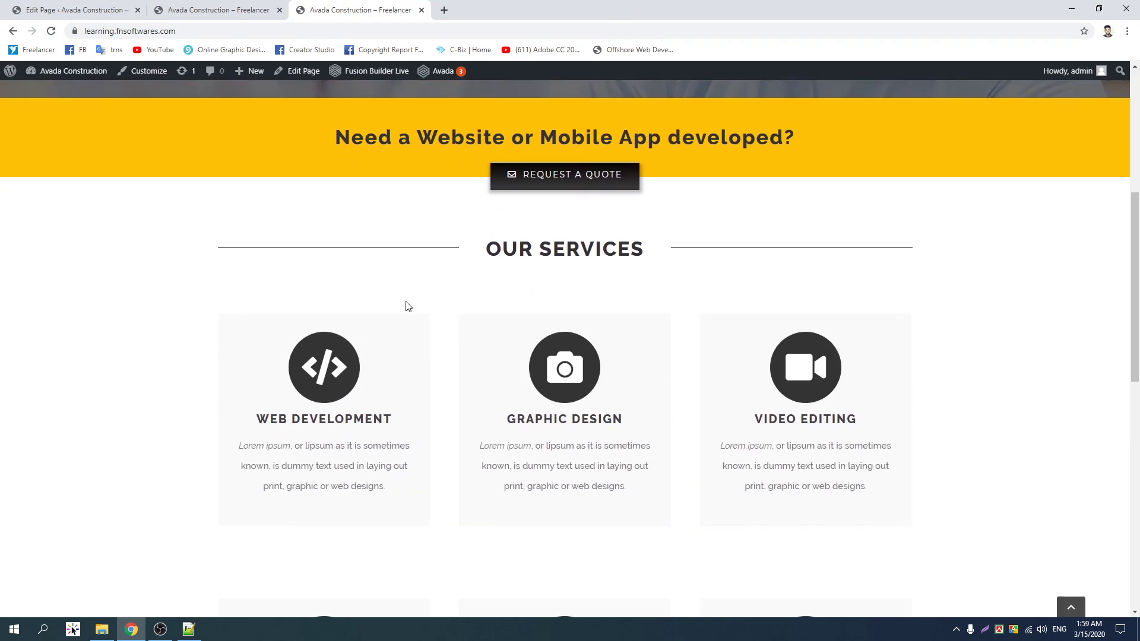
{"action": "scroll", "coordinate": [359, 359], "scroll_direction": "down", "scroll_amount": 3}
{"action": "scroll", "coordinate": [344, 344], "scroll_direction": "up", "scroll_amount": 5}
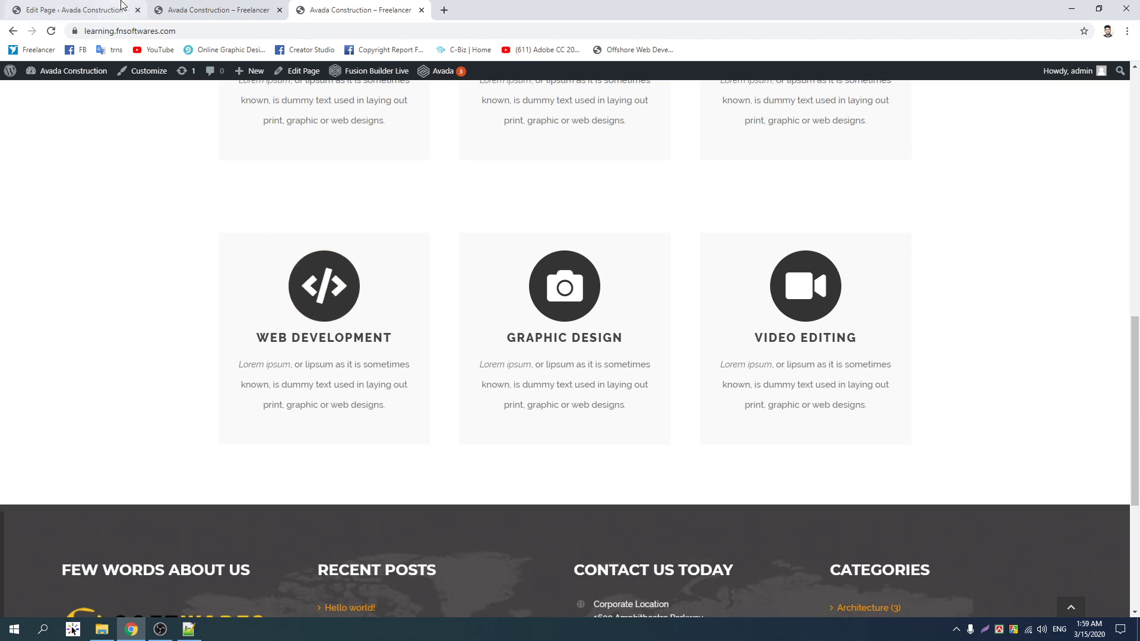
{"action": "scroll", "coordinate": [281, 306], "scroll_direction": "down", "scroll_amount": 3}
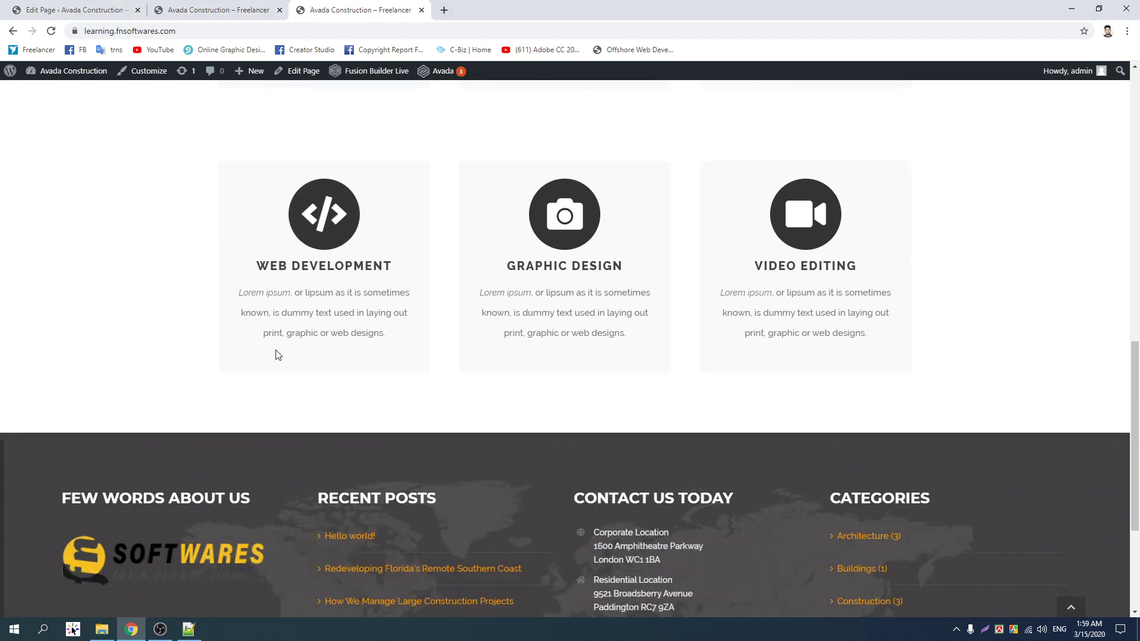
{"action": "scroll", "coordinate": [275, 354], "scroll_direction": "up", "scroll_amount": 10}
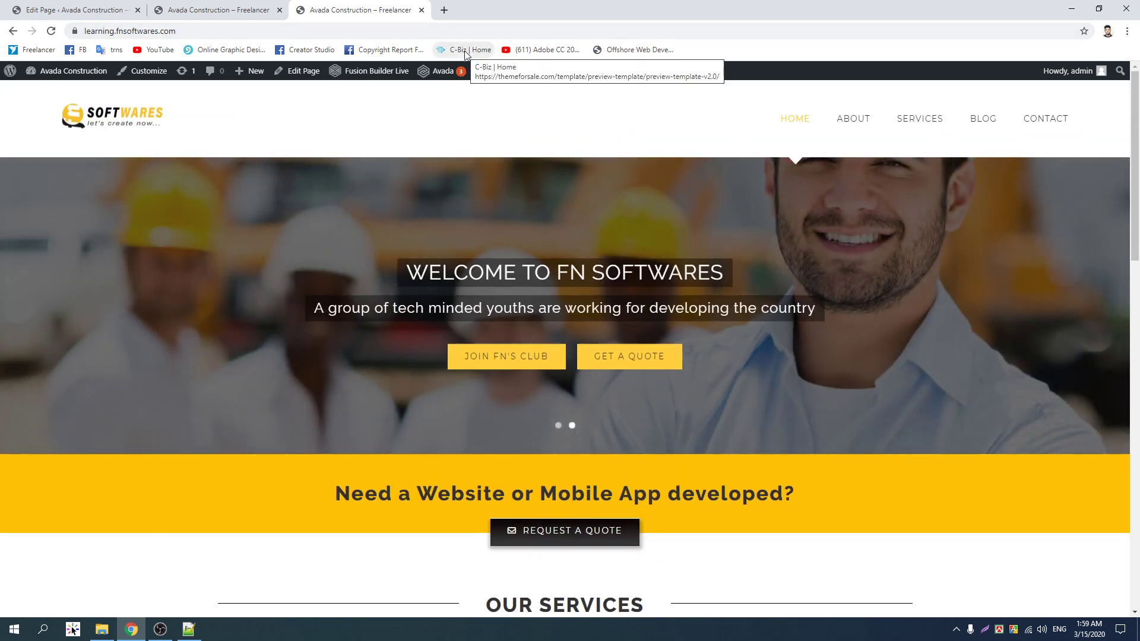
- Dismiss the bookmark menu and review the Request a Quote button over the yellow banner
{"action": "right_click", "coordinate": [467, 51]}
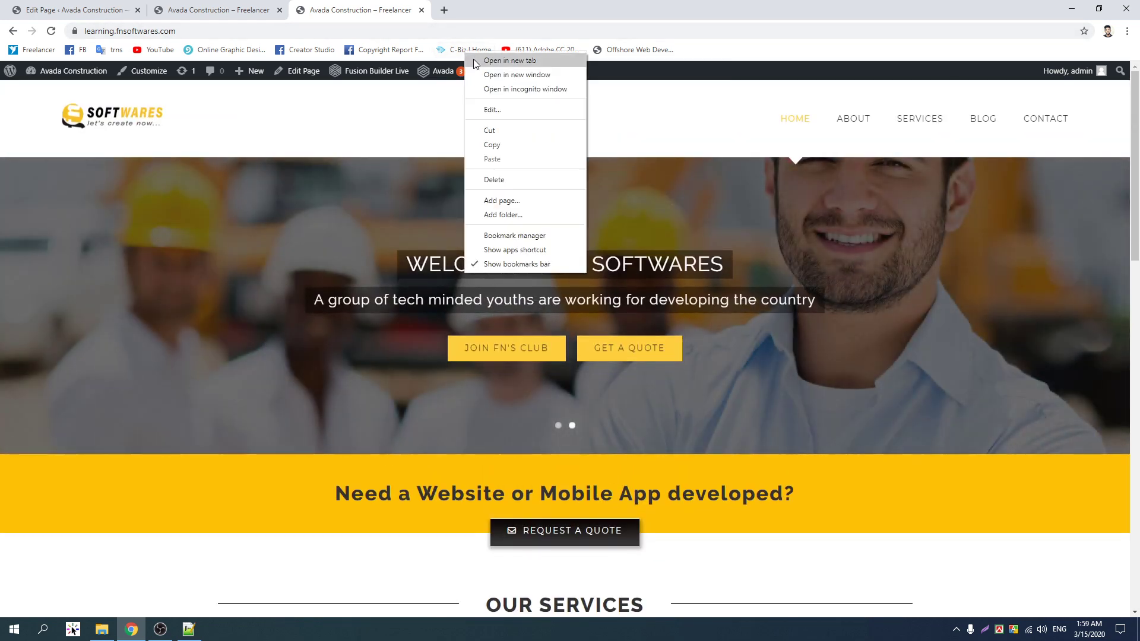
{"action": "left_click", "coordinate": [359, 183]}
{"action": "scroll", "coordinate": [359, 184], "scroll_direction": "down", "scroll_amount": 10}
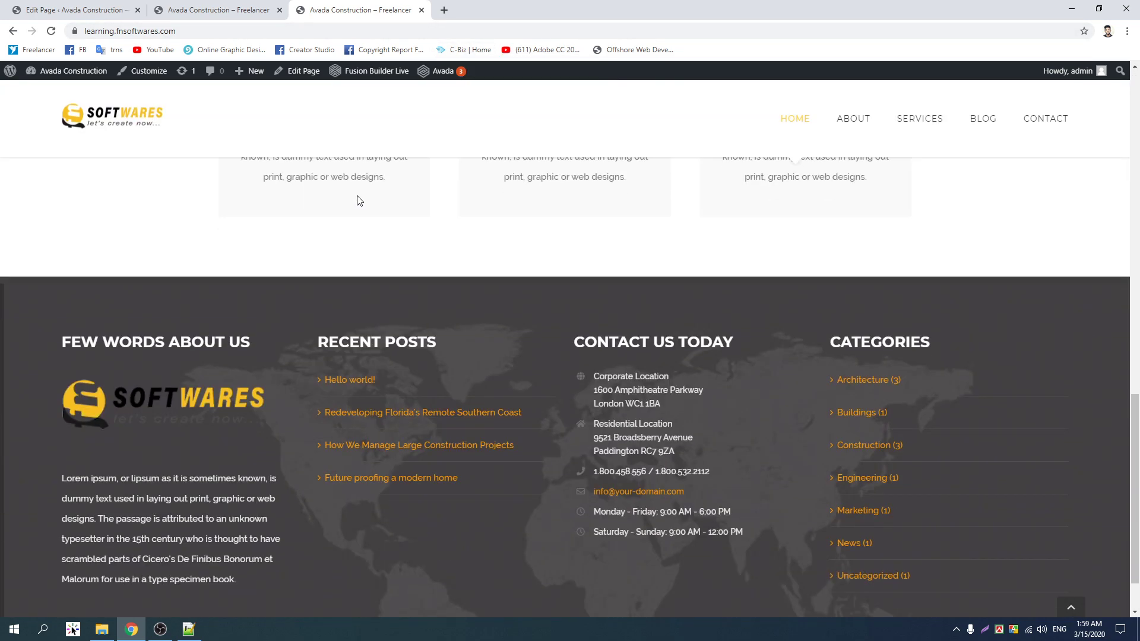
{"action": "scroll", "coordinate": [442, 315], "scroll_direction": "up", "scroll_amount": 5}
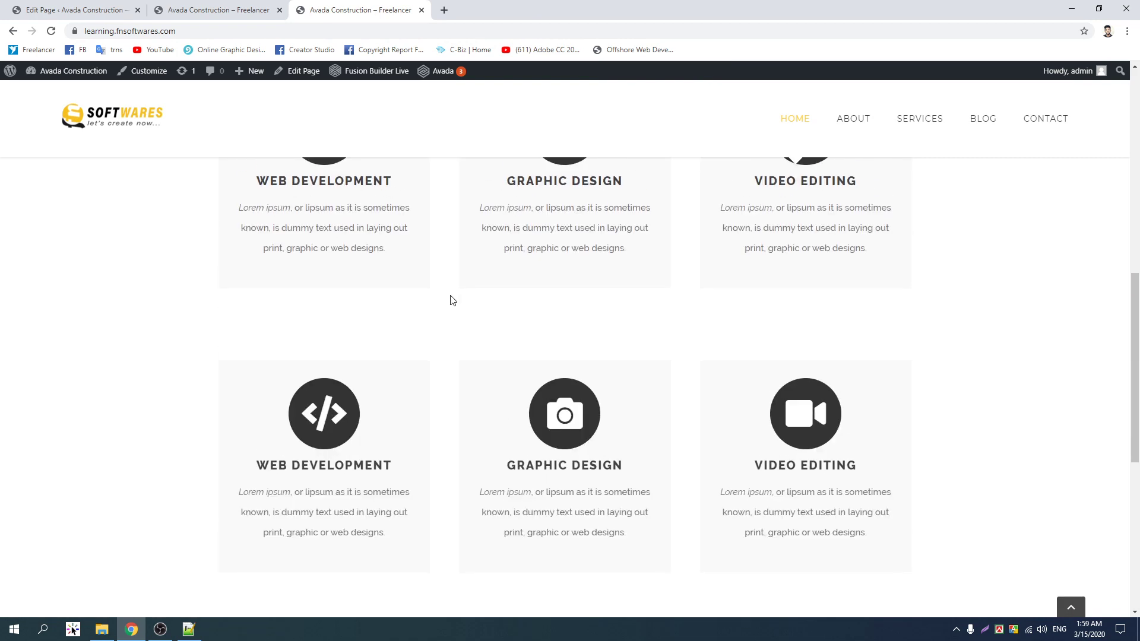
{"action": "scroll", "coordinate": [451, 301], "scroll_direction": "down", "scroll_amount": 3}
{"action": "scroll", "coordinate": [174, 113], "scroll_direction": "up", "scroll_amount": 1}
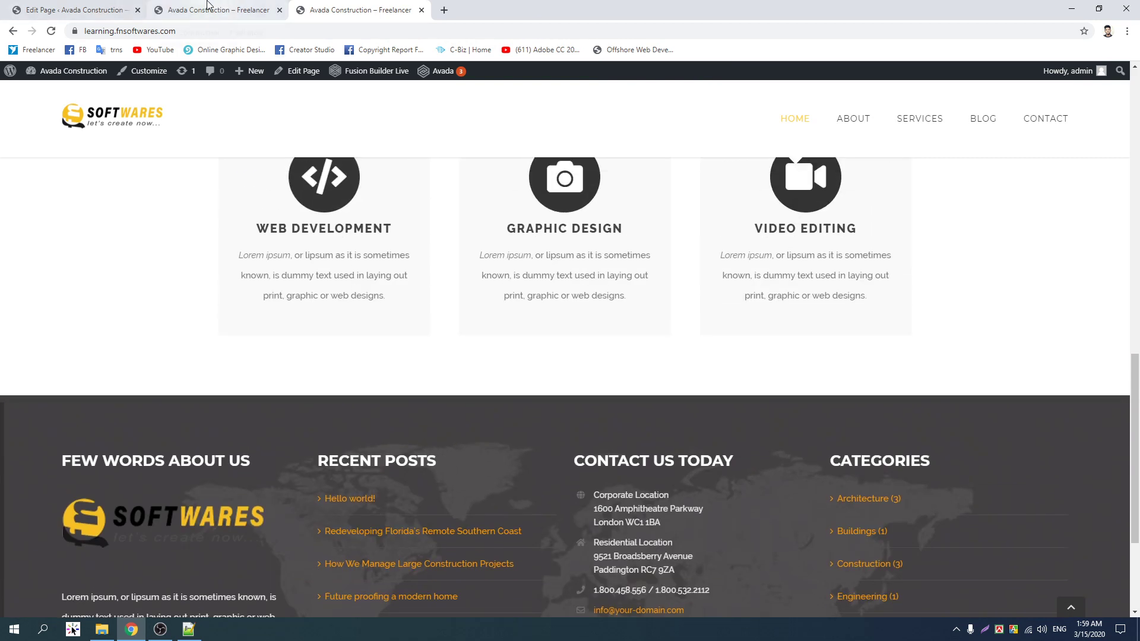
- Back in the editor, add a two-column container below the service cards
{"action": "left_click", "coordinate": [208, 4]}
{"action": "scroll", "coordinate": [427, 353], "scroll_direction": "down", "scroll_amount": 6}
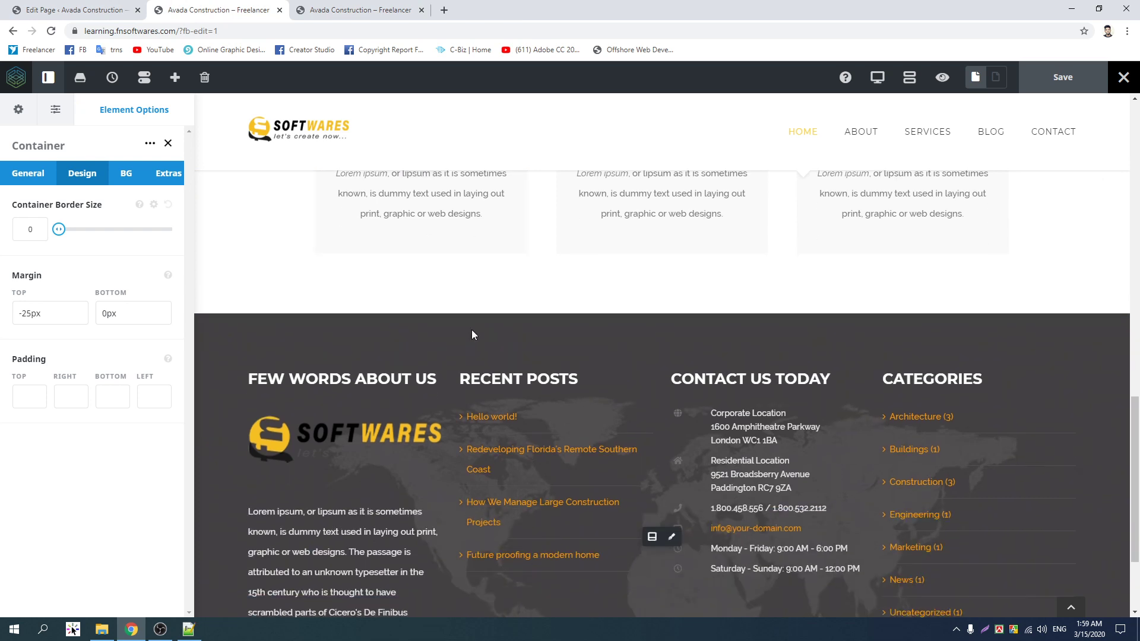
{"action": "scroll", "coordinate": [856, 285], "scroll_direction": "up", "scroll_amount": 1}
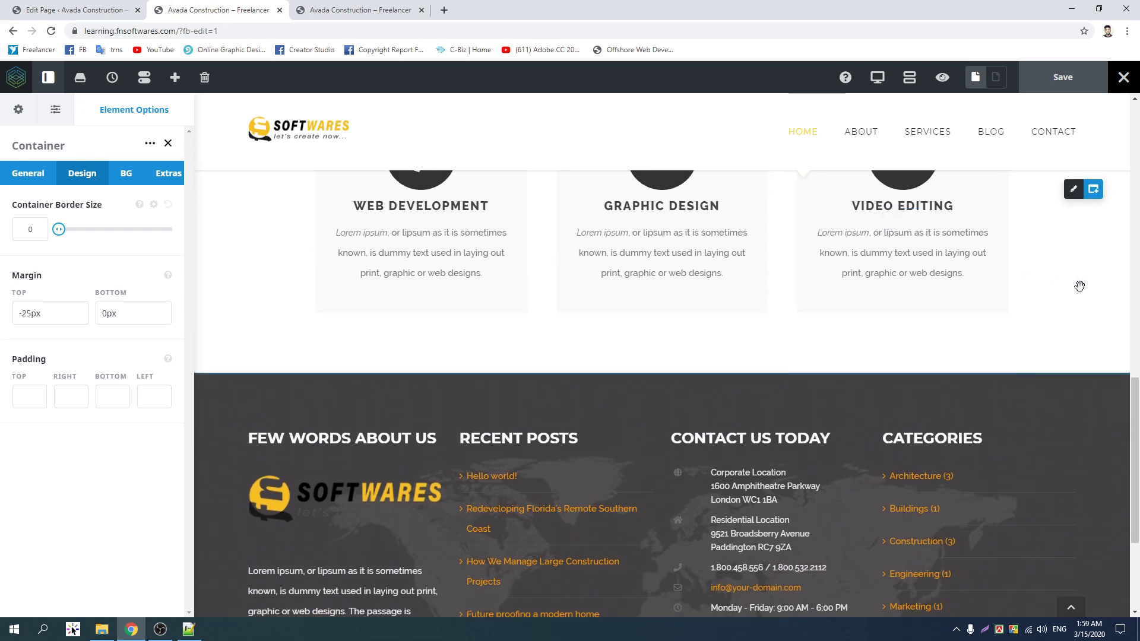
{"action": "left_click", "coordinate": [1093, 190]}
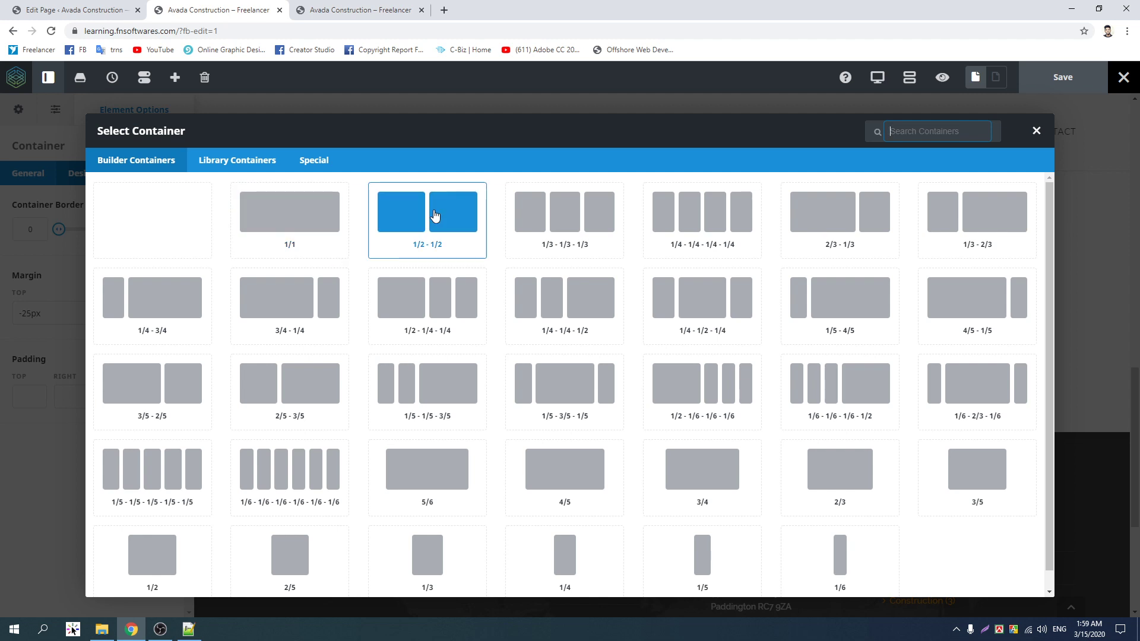
{"action": "left_click", "coordinate": [136, 390]}
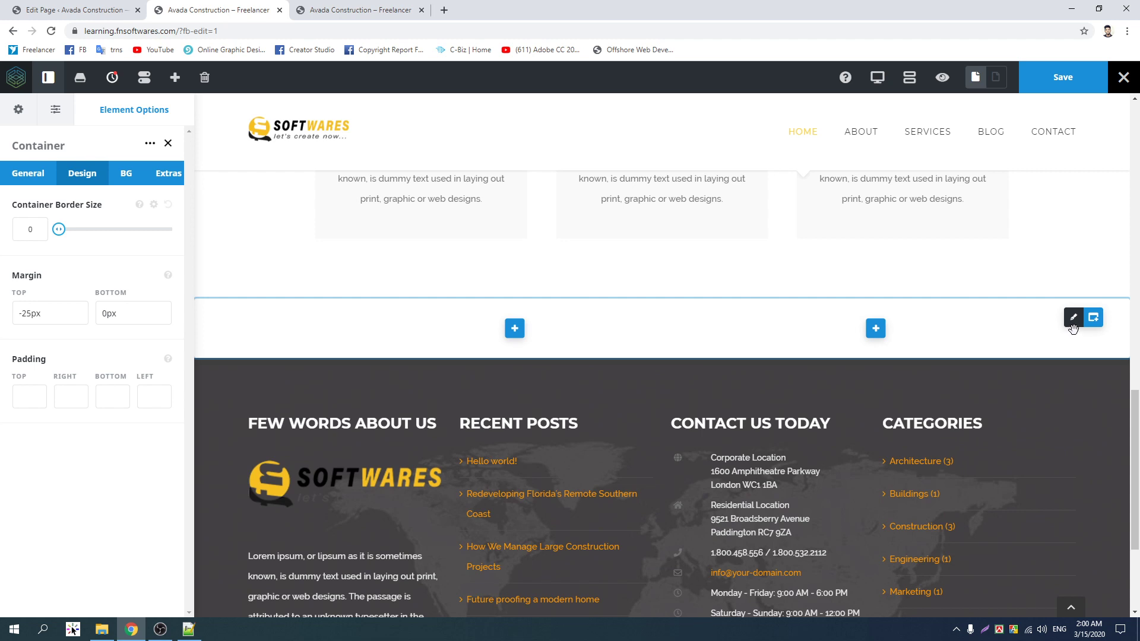
- Delete that container and add a two-column container again just above the footer
{"action": "left_click", "coordinate": [1014, 317]}
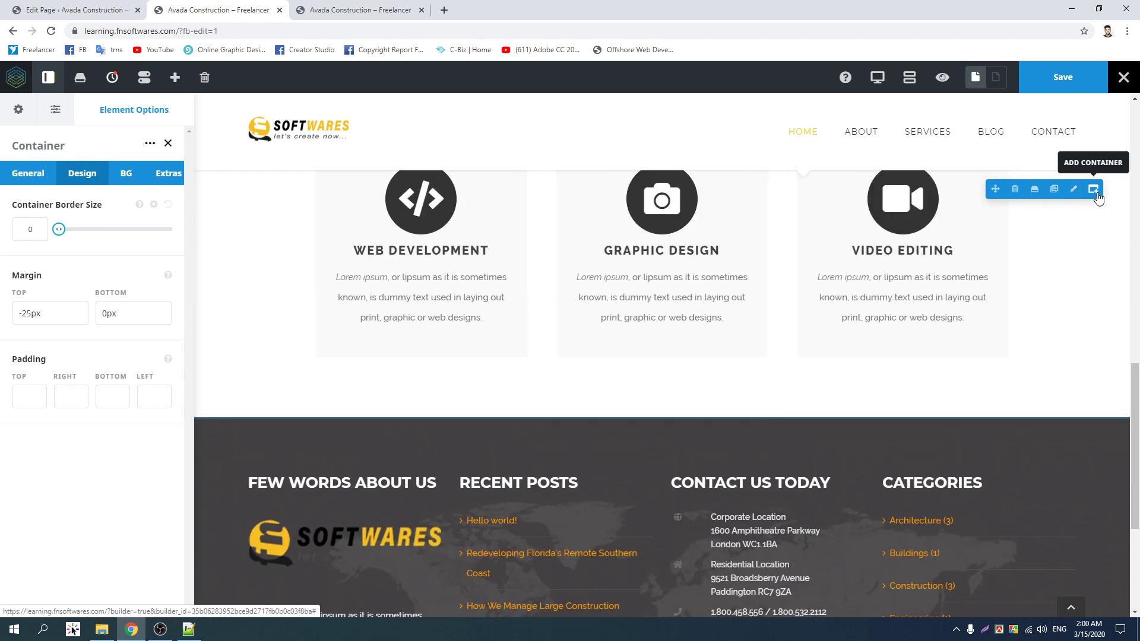
{"action": "left_click", "coordinate": [1093, 190]}
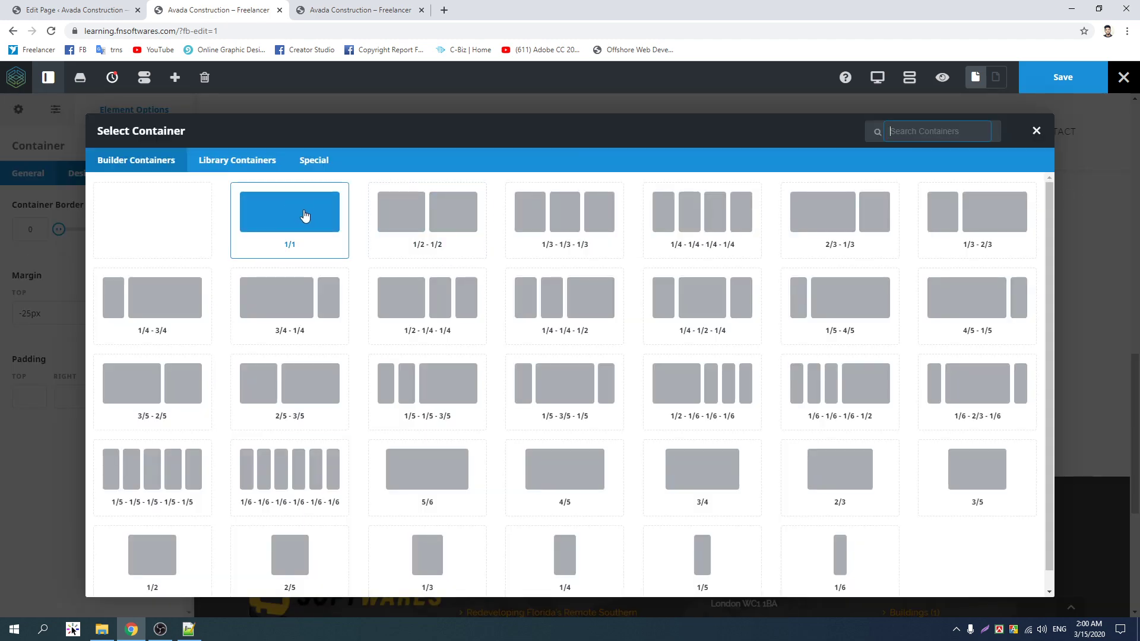
{"action": "left_click", "coordinate": [300, 216]}
{"action": "scroll", "coordinate": [525, 330], "scroll_direction": "down", "scroll_amount": 4}
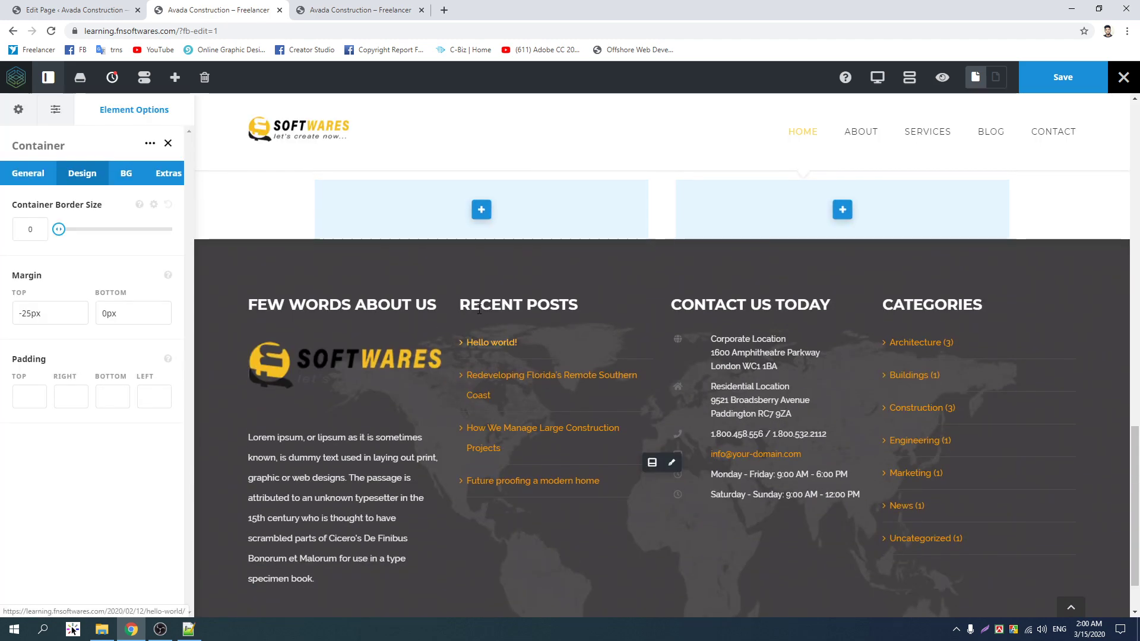
{"action": "scroll", "coordinate": [564, 345], "scroll_direction": "up", "scroll_amount": 2}
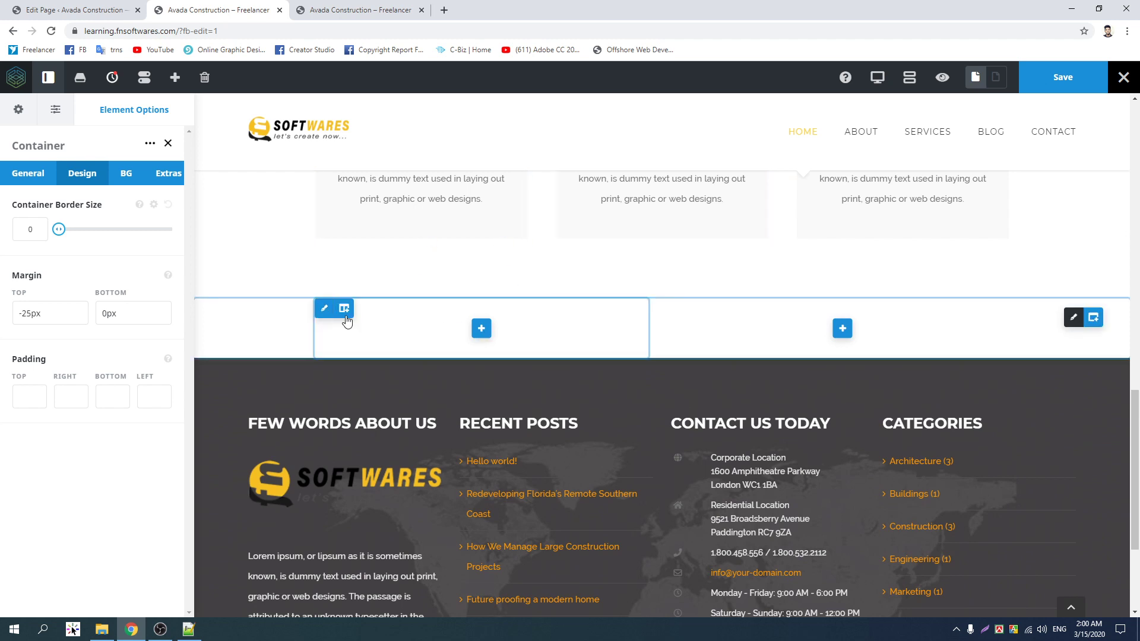
- Add a Title element reading 'OUR GOAL' to the new container's left column
{"action": "left_click", "coordinate": [482, 329]}
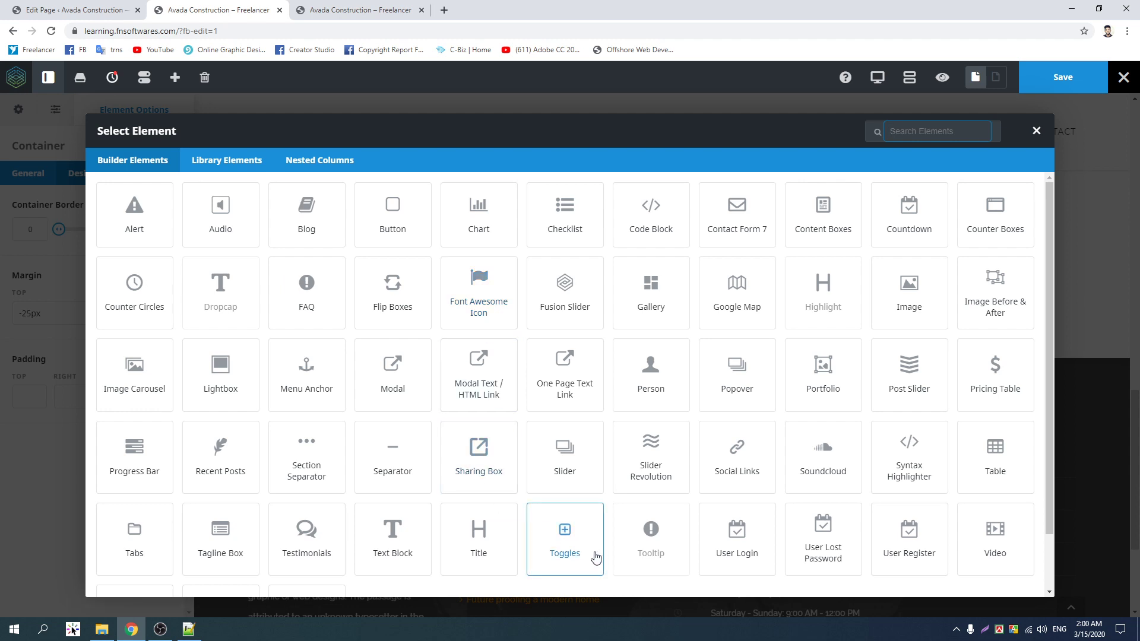
{"action": "left_click", "coordinate": [487, 540]}
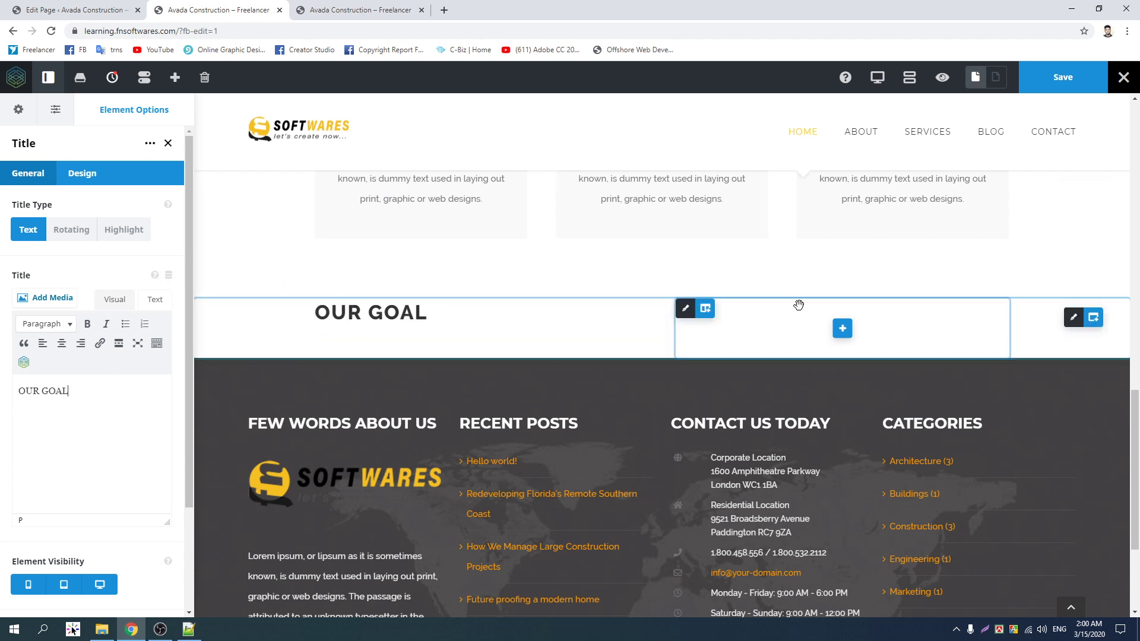
- Set the OUR GOAL container's background colour to fully opaque yellow #ead300
{"action": "left_click", "coordinate": [1074, 317]}
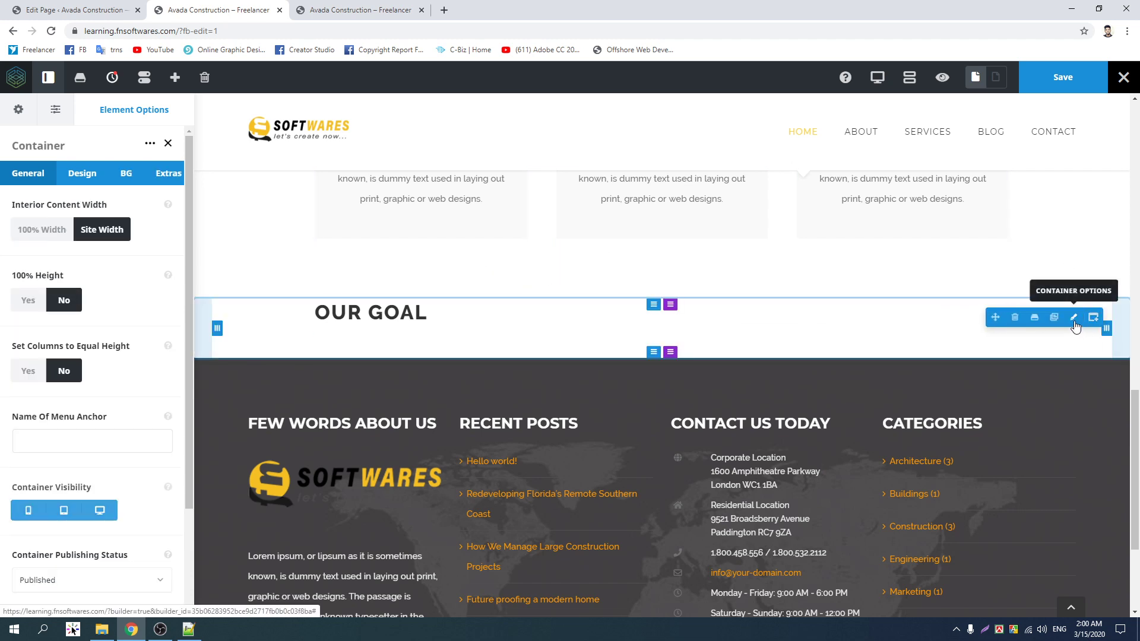
{"action": "left_click", "coordinate": [168, 173]}
{"action": "left_click", "coordinate": [126, 173]}
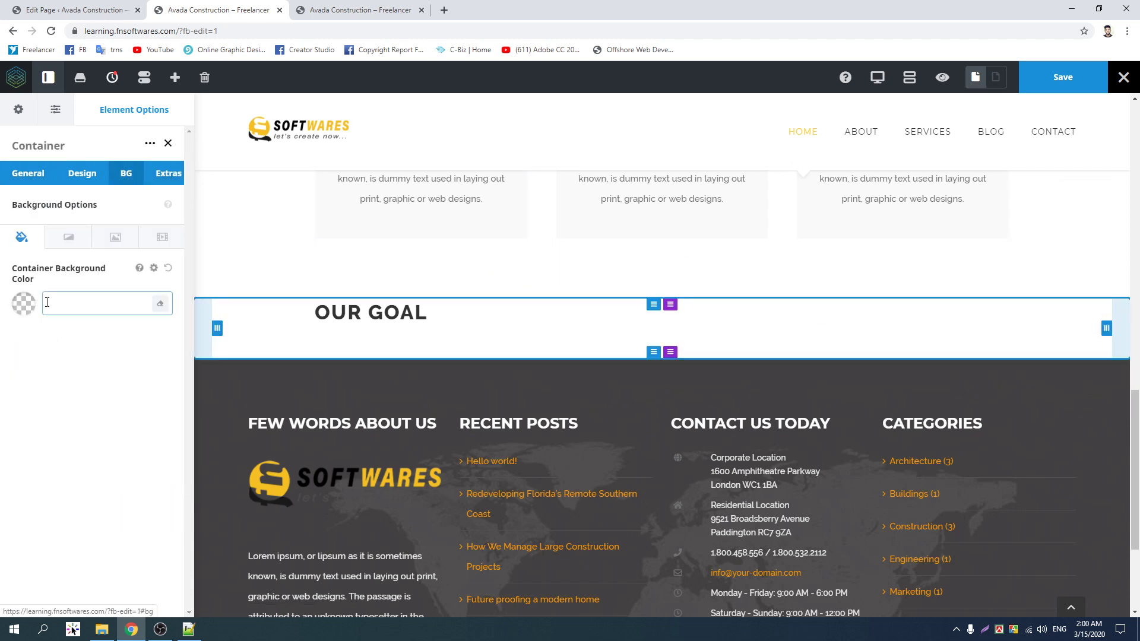
{"action": "left_click", "coordinate": [33, 314]}
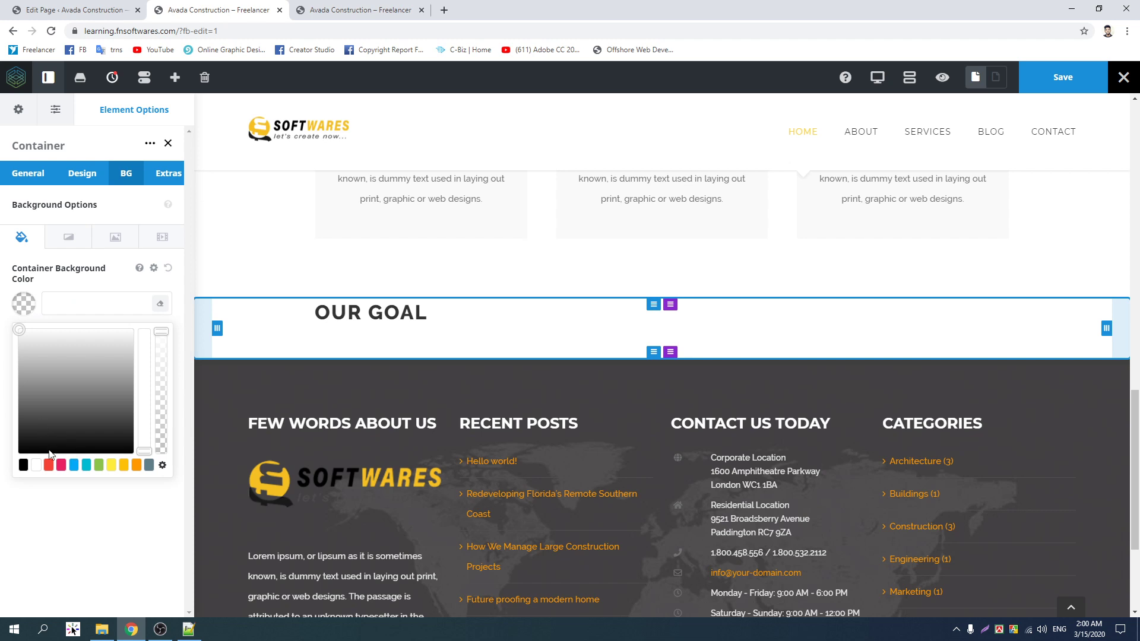
{"action": "left_click", "coordinate": [21, 427]}
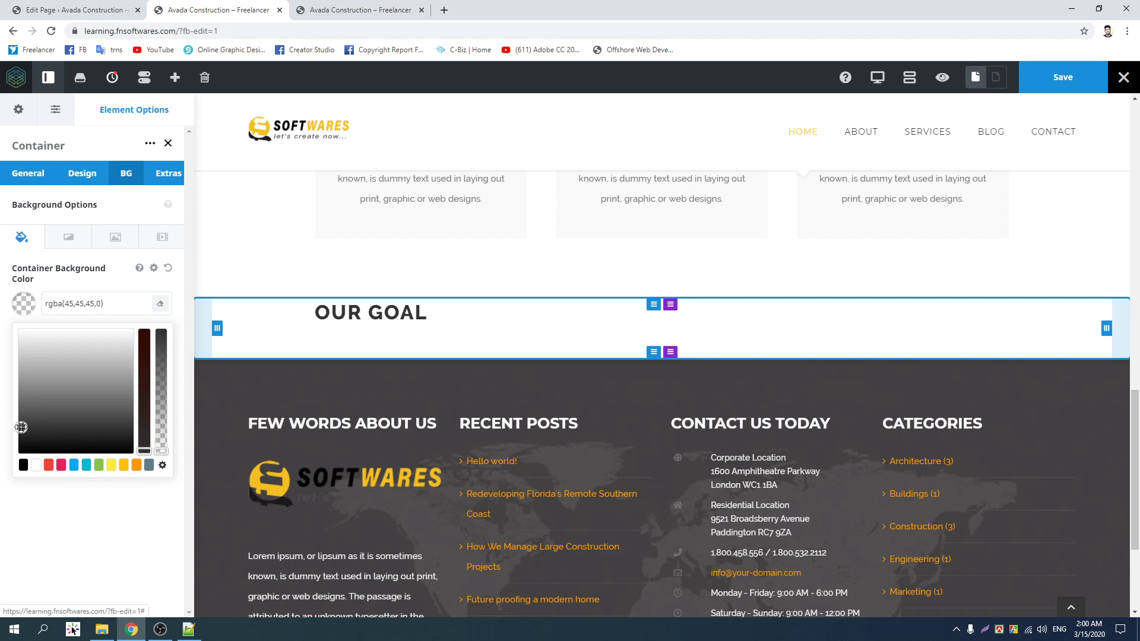
{"action": "left_click_drag", "start_coordinate": [162, 426], "coordinate": [162, 331]}
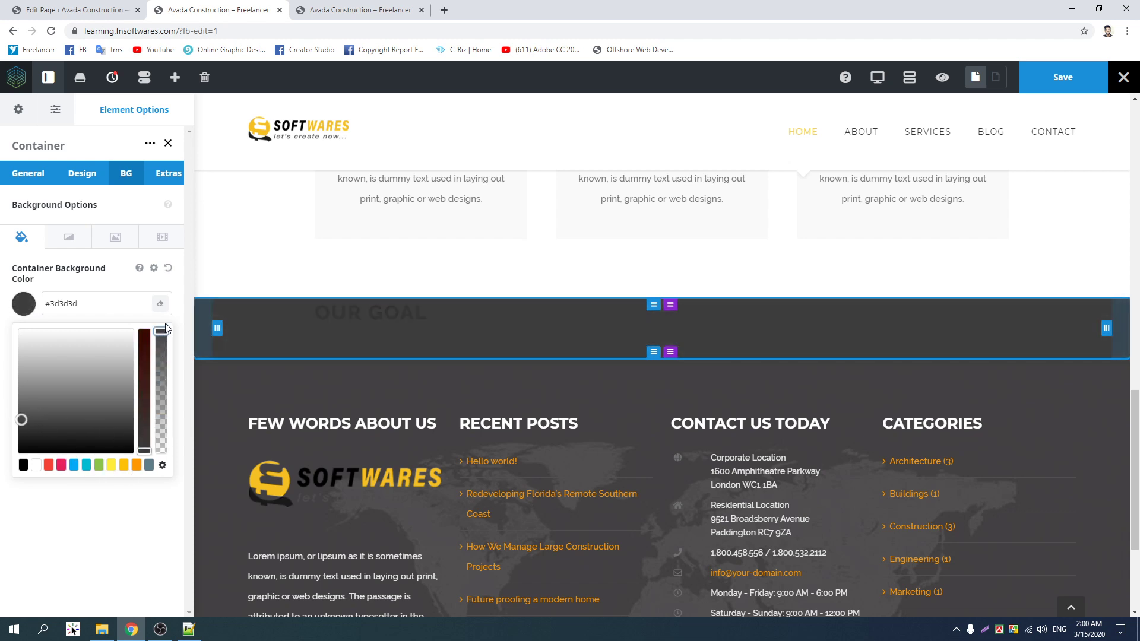
{"action": "left_click", "coordinate": [129, 466]}
{"action": "mouse_move", "coordinate": [56, 380]}
{"action": "left_mouse_down"}
{"action": "mouse_move", "coordinate": [56, 362]}
{"action": "mouse_move", "coordinate": [6, 318]}
{"action": "mouse_move", "coordinate": [3, 413]}
{"action": "mouse_move", "coordinate": [45, 334]}
{"action": "mouse_move", "coordinate": [36, 338]}
{"action": "left_mouse_up"}
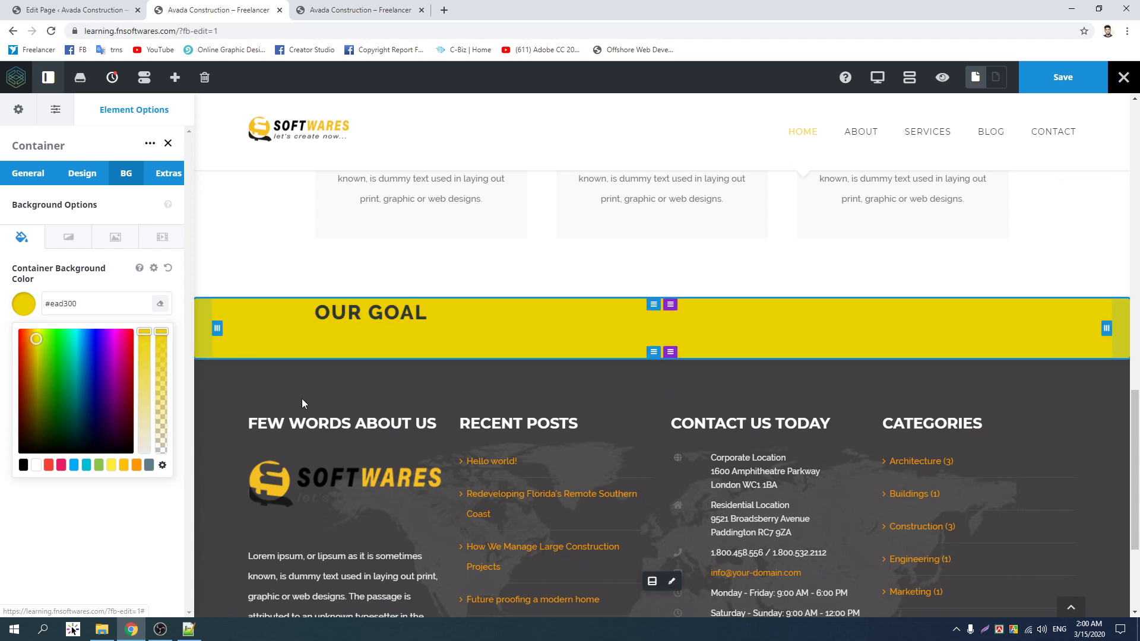
- Make the title a highlighted title with highlighted text 'OUR GOAL'
{"action": "left_click", "coordinate": [106, 556]}
{"action": "left_click", "coordinate": [471, 312]}
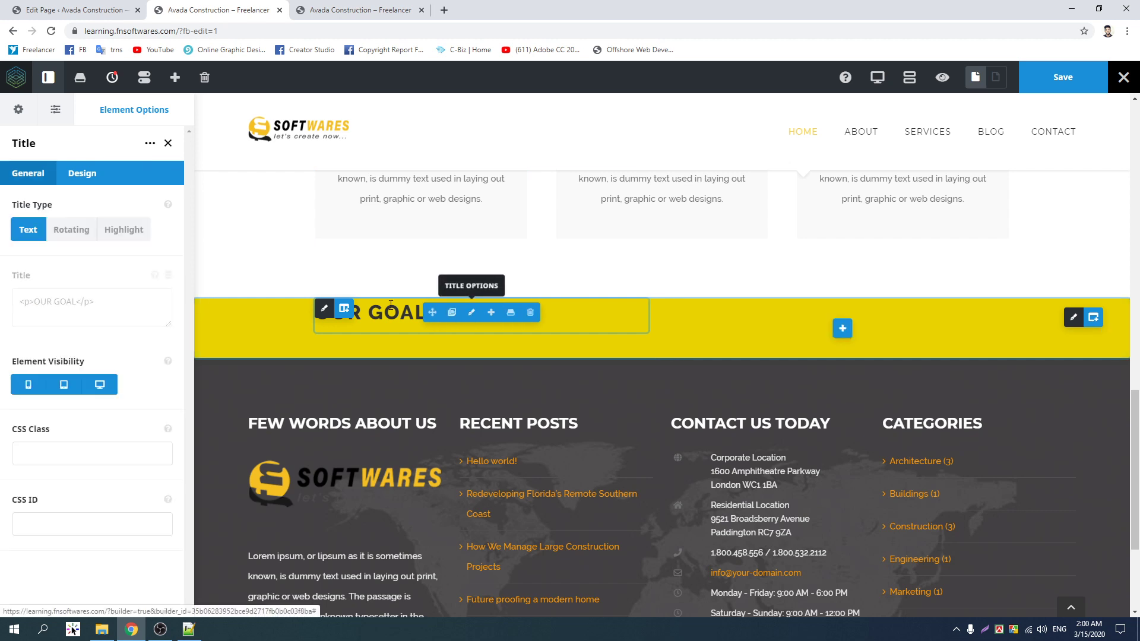
{"action": "left_click", "coordinate": [70, 230]}
{"action": "left_click", "coordinate": [124, 229]}
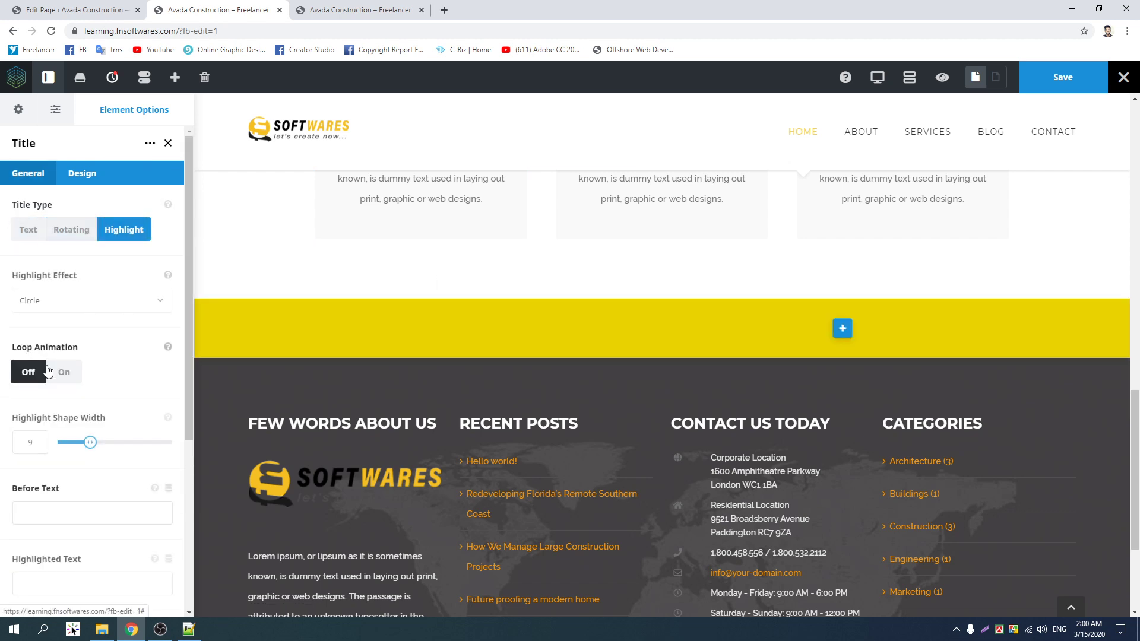
{"action": "scroll", "coordinate": [48, 371], "scroll_direction": "down", "scroll_amount": 3}
{"action": "left_click", "coordinate": [38, 405]}
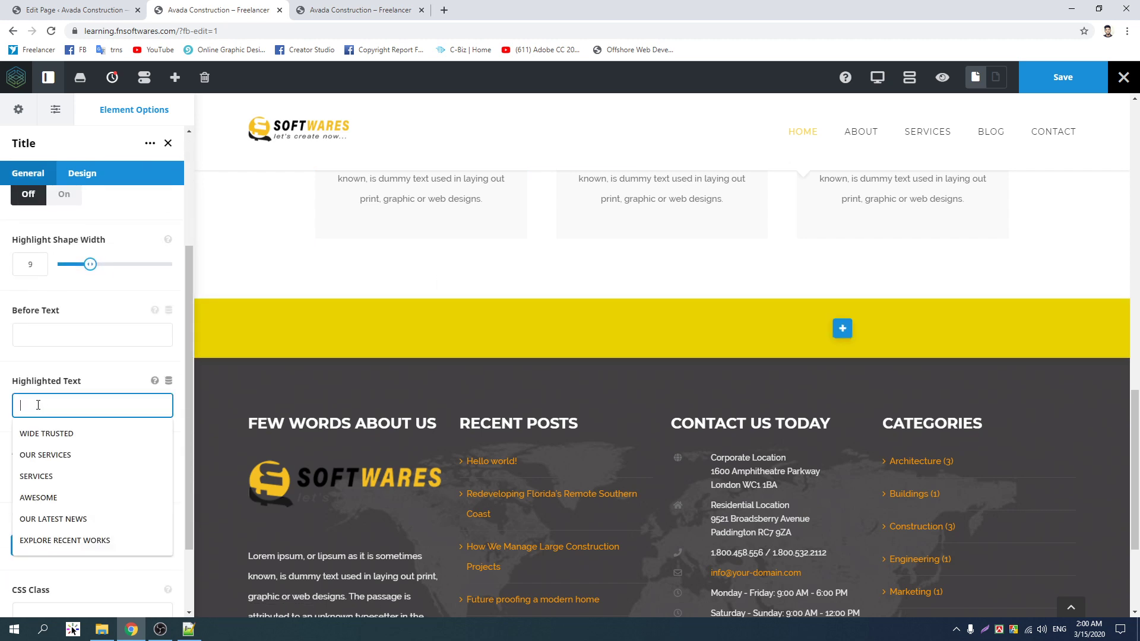
{"action": "type", "text": "HOU"}
{"action": "key", "text": "BackSpace"}
{"action": "key", "text": "BackSpace"}
{"action": "key", "text": "BackSpace"}
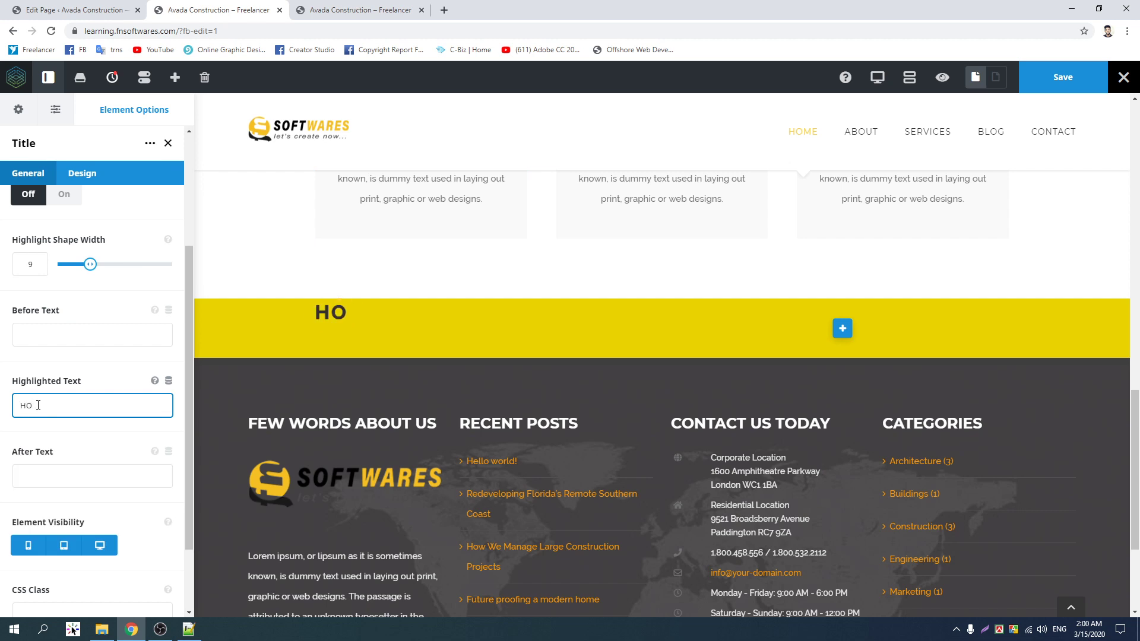
{"action": "type", "text": "OUR GOAL"}
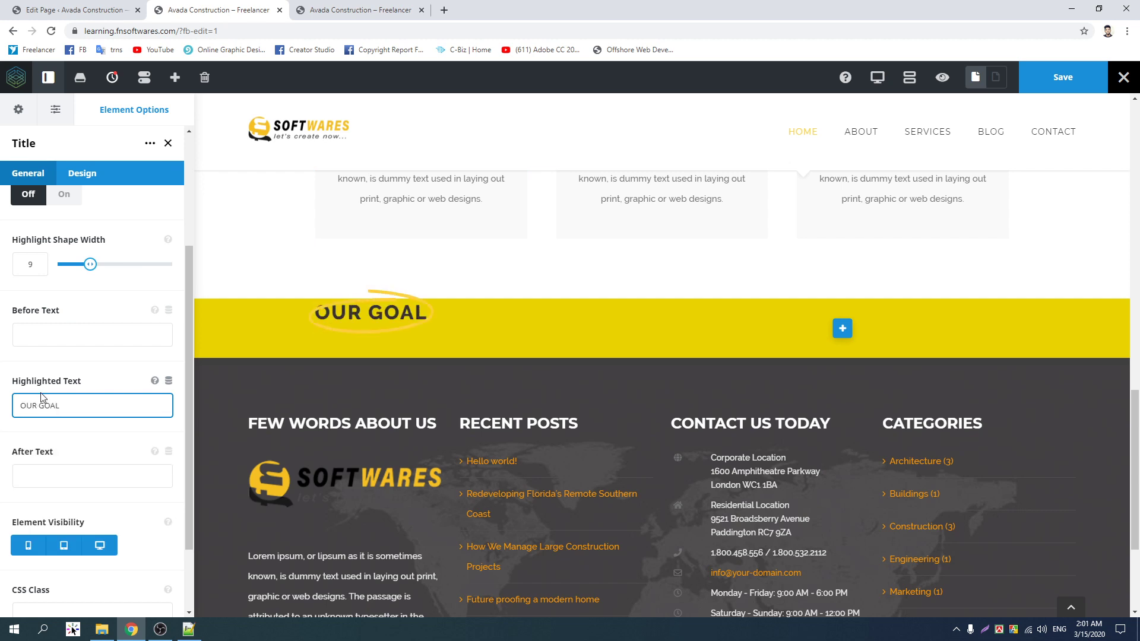
- Apply an Underline Zigzag highlight with shape width 10 and top margin 4
{"action": "scroll", "coordinate": [59, 300], "scroll_direction": "up", "scroll_amount": 5}
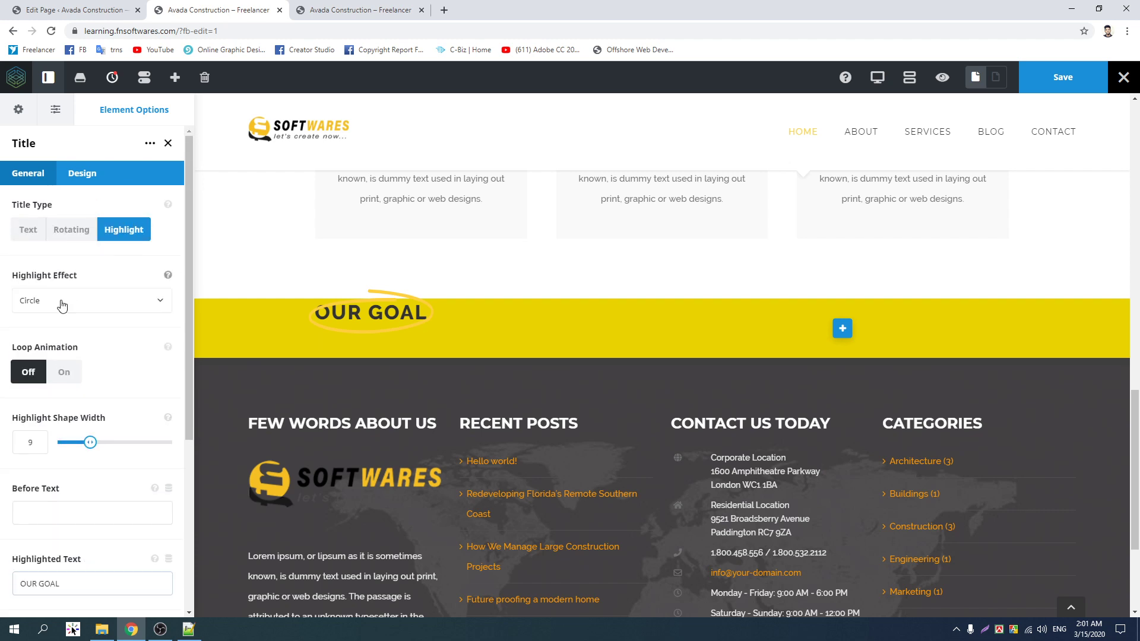
{"action": "left_click", "coordinate": [59, 301]}
{"action": "scroll", "coordinate": [59, 414], "scroll_direction": "down", "scroll_amount": 2}
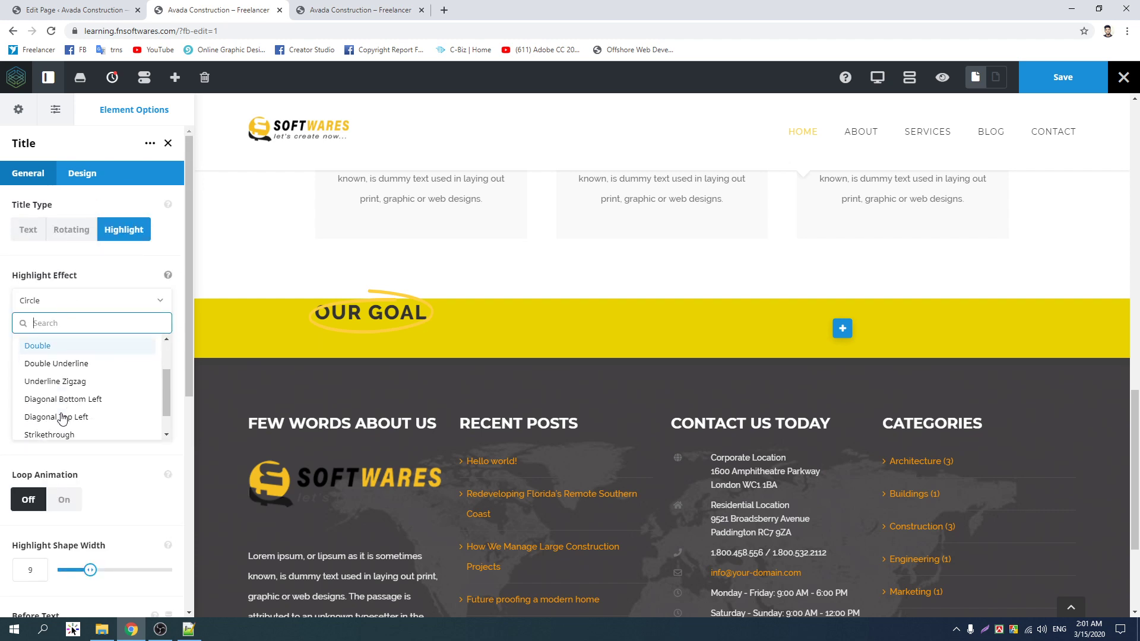
{"action": "left_click", "coordinate": [60, 386]}
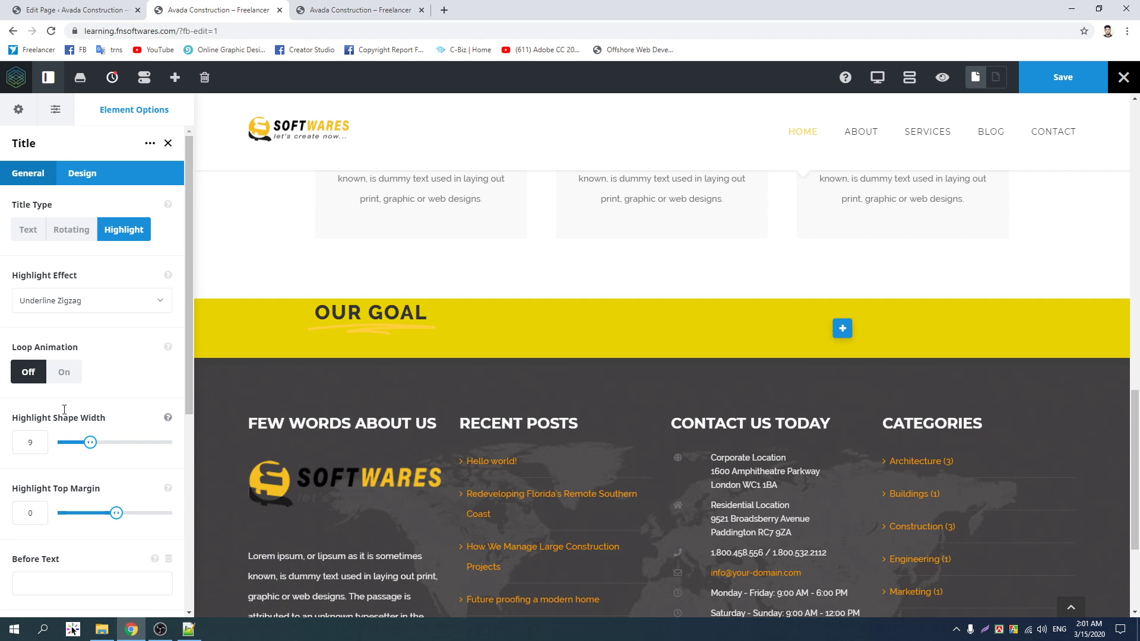
{"action": "scroll", "coordinate": [104, 326], "scroll_direction": "down", "scroll_amount": 3}
{"action": "scroll", "coordinate": [105, 325], "scroll_direction": "down", "scroll_amount": 3}
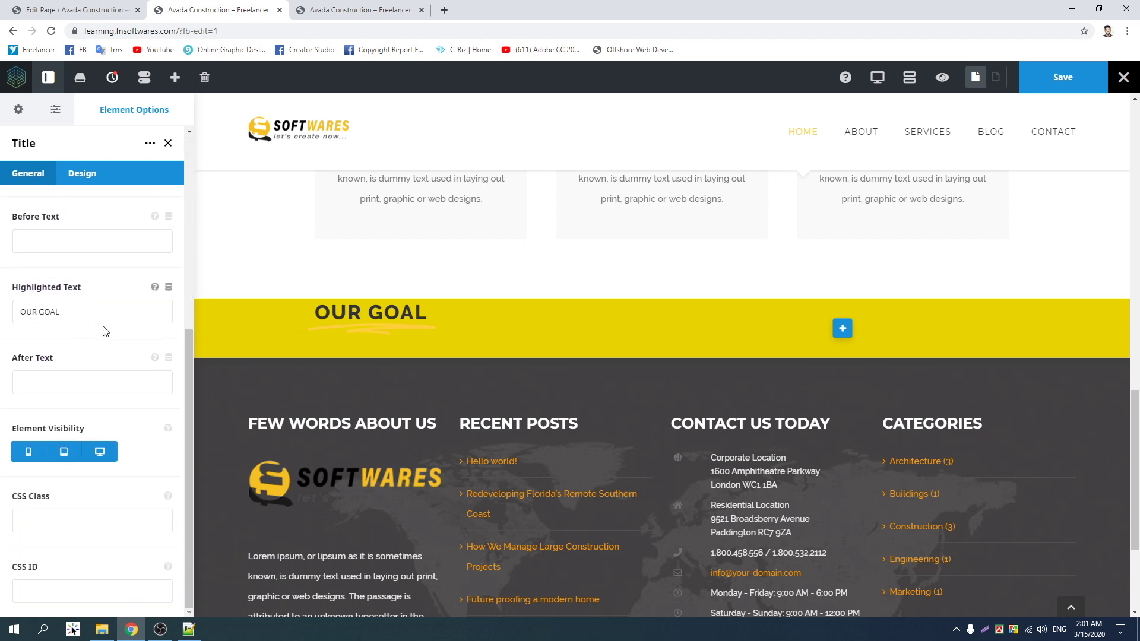
{"action": "scroll", "coordinate": [102, 330], "scroll_direction": "up", "scroll_amount": 6}
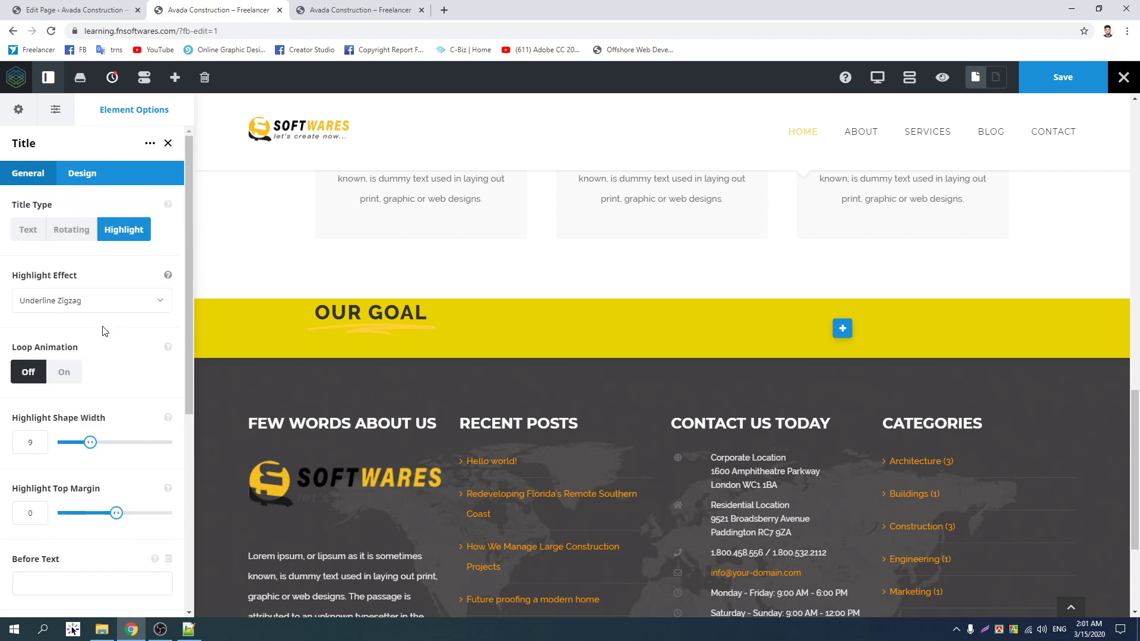
{"action": "scroll", "coordinate": [104, 331], "scroll_direction": "down", "scroll_amount": 2}
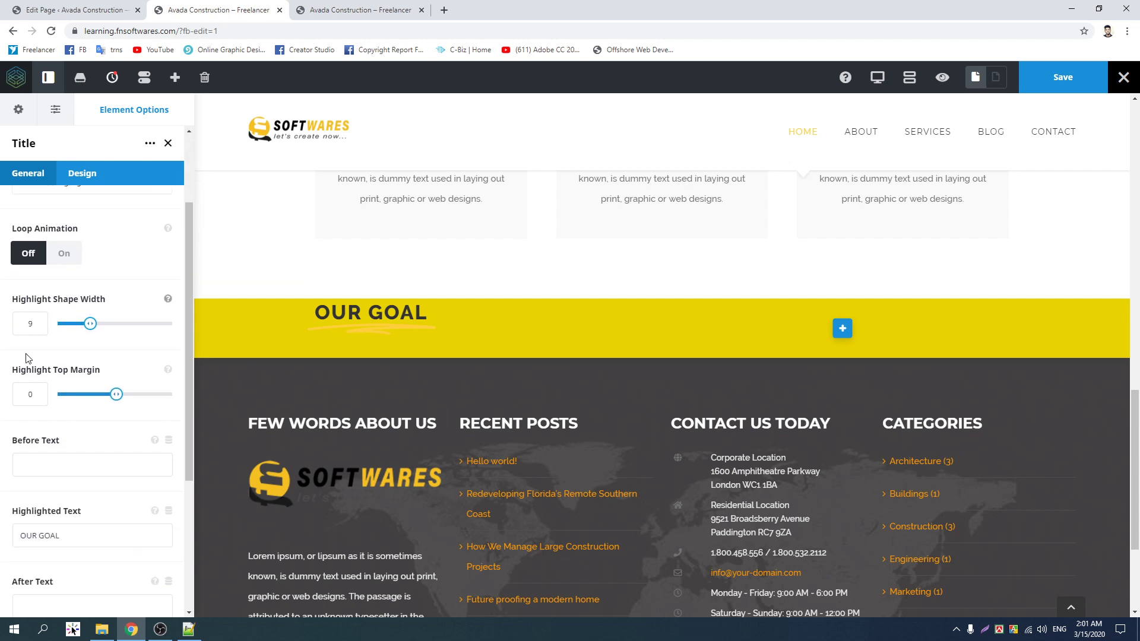
{"action": "left_click", "coordinate": [28, 324]}
{"action": "left_click_drag", "start_coordinate": [88, 323], "coordinate": [94, 324]}
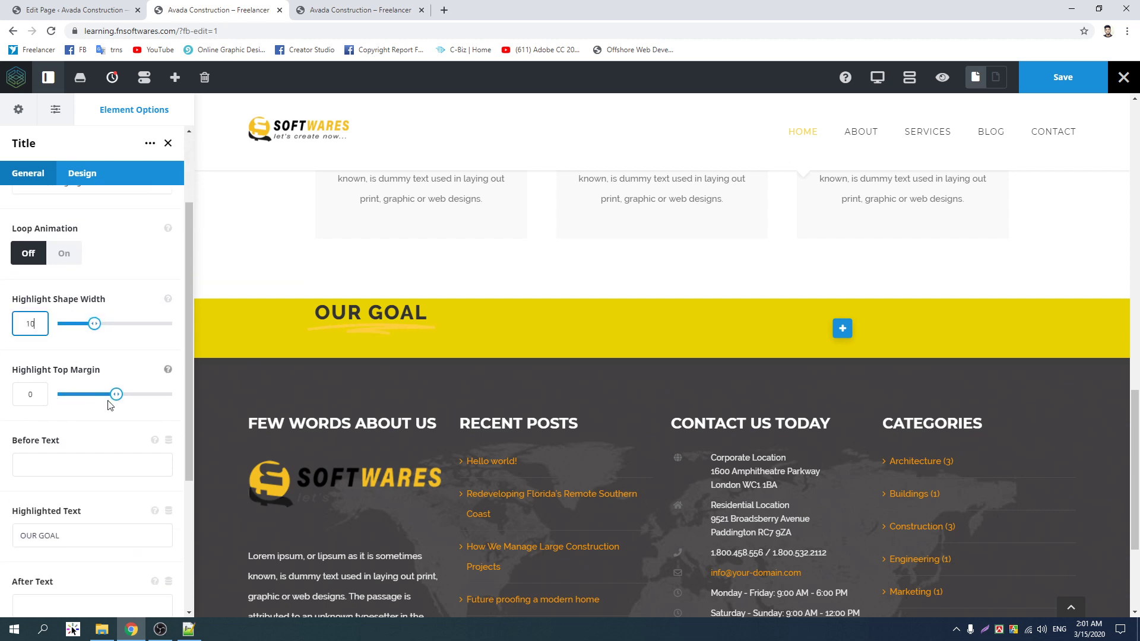
{"action": "left_click_drag", "start_coordinate": [117, 395], "coordinate": [123, 394]}
{"action": "scroll", "coordinate": [78, 394], "scroll_direction": "down", "scroll_amount": 4}
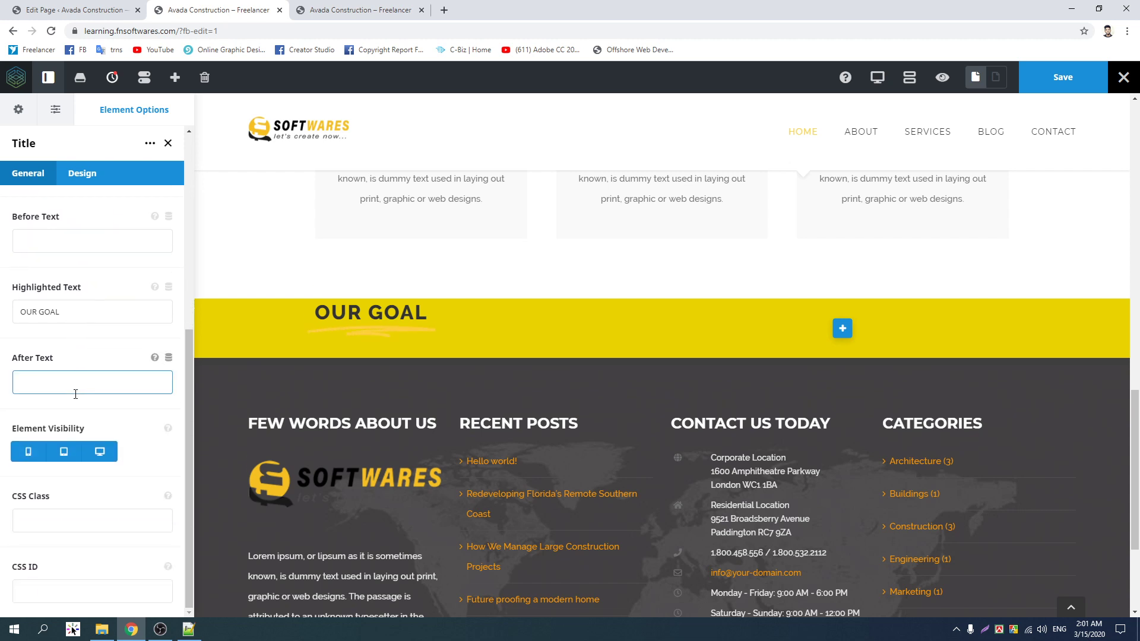
- Set the title's Highlight Shape Color to black #000000 in the Design settings
{"action": "left_click", "coordinate": [82, 174]}
{"action": "scroll", "coordinate": [71, 361], "scroll_direction": "down", "scroll_amount": 3}
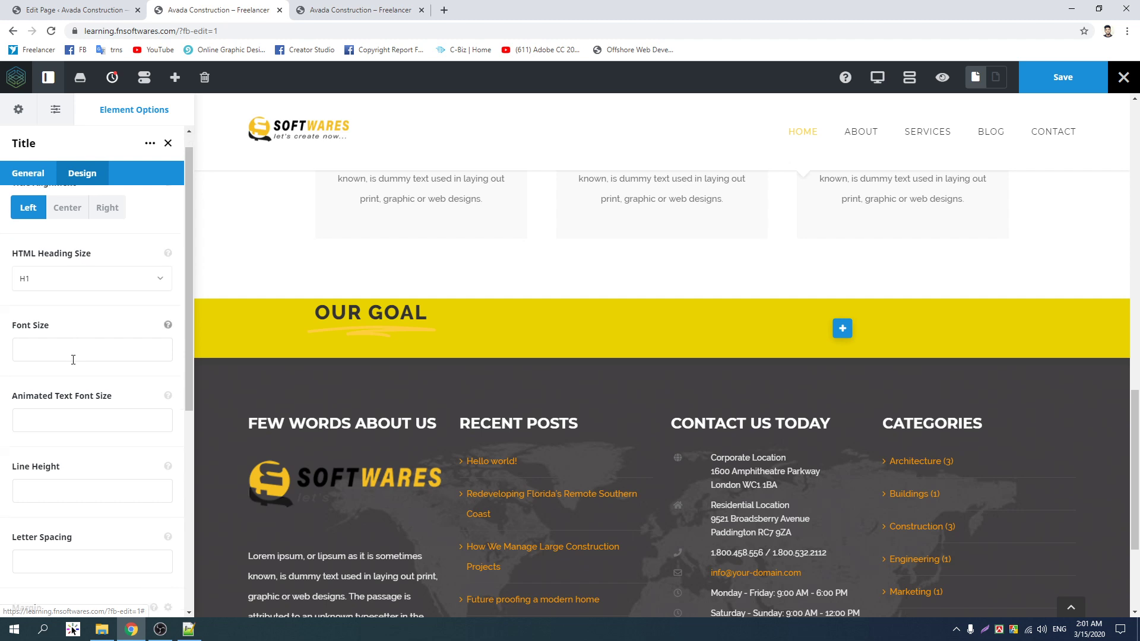
{"action": "scroll", "coordinate": [74, 297], "scroll_direction": "down", "scroll_amount": 3}
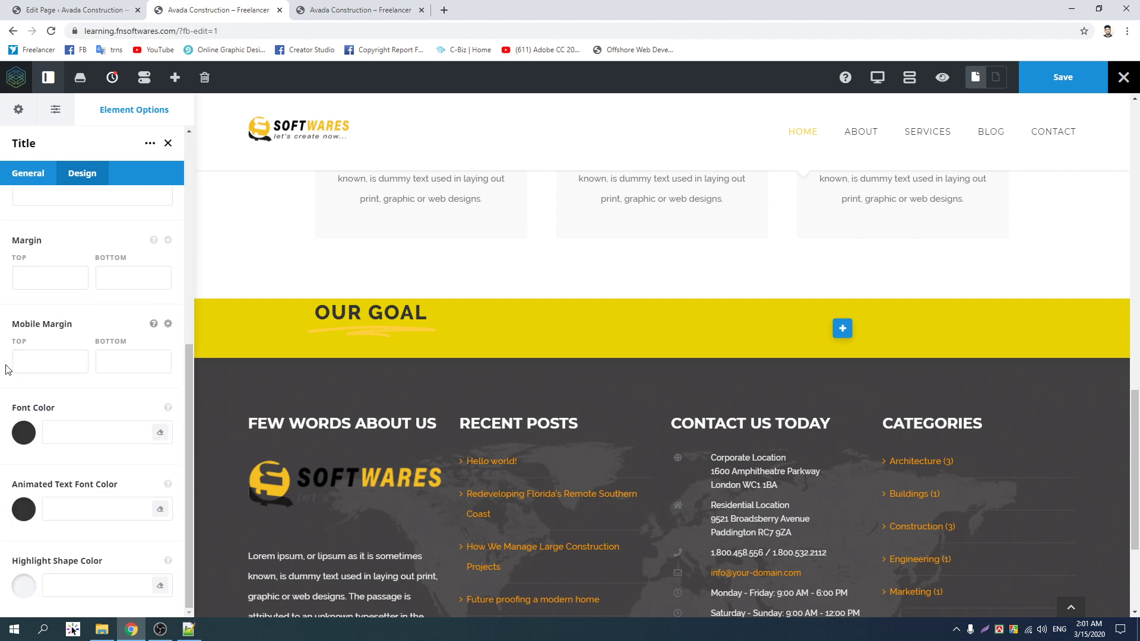
{"action": "left_click", "coordinate": [25, 587]}
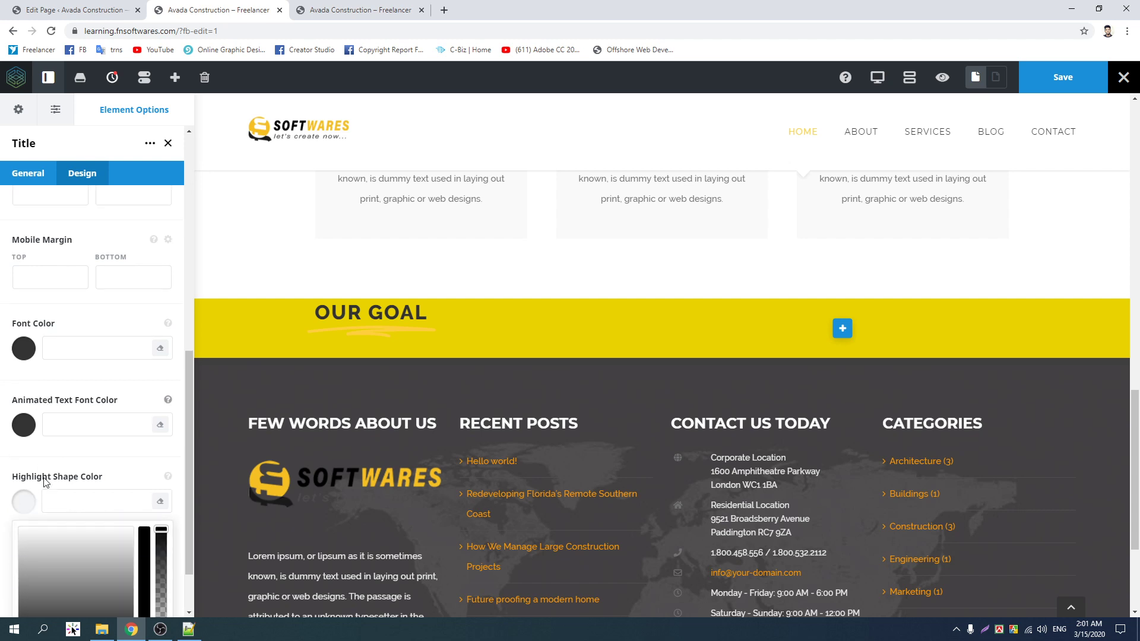
{"action": "left_click", "coordinate": [23, 590]}
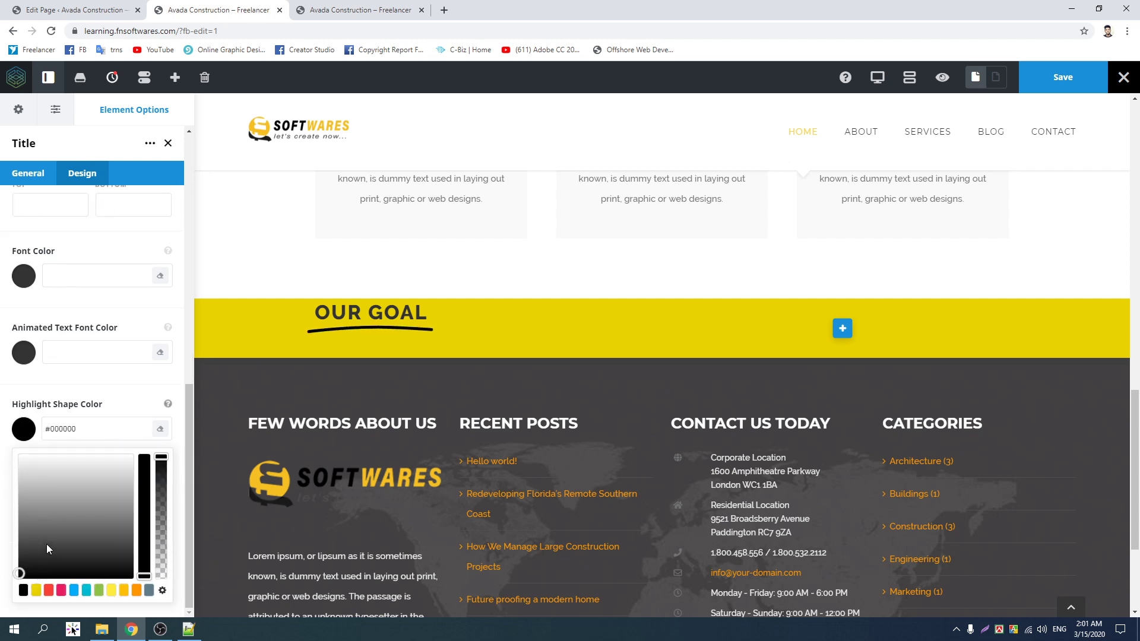
{"action": "left_click", "coordinate": [34, 497]}
{"action": "left_click", "coordinate": [18, 458]}
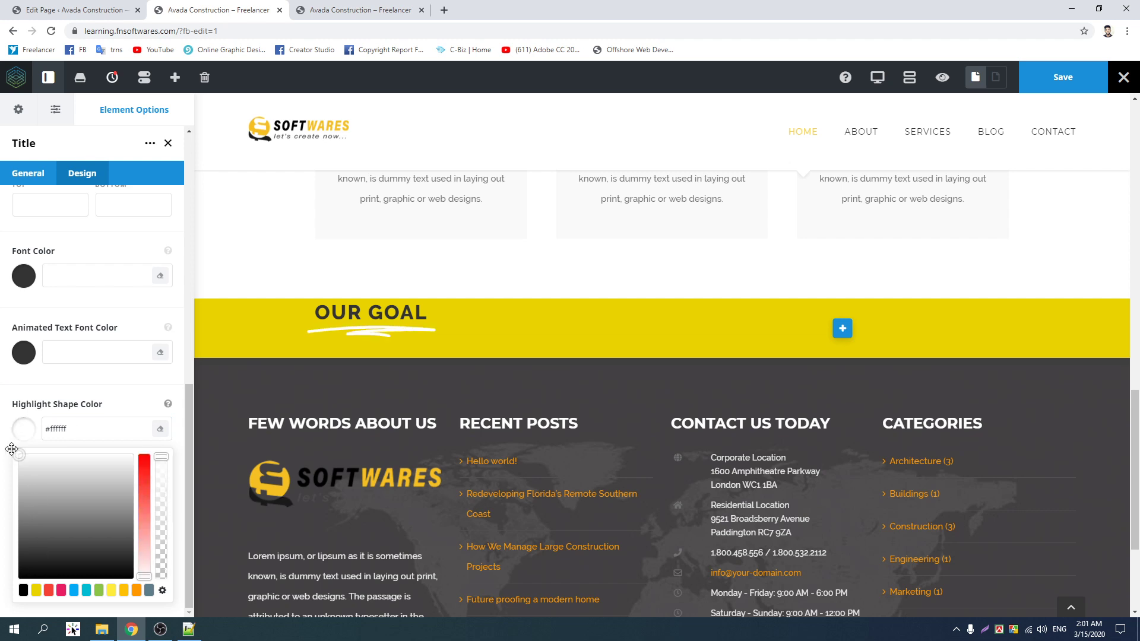
{"action": "left_click_drag", "start_coordinate": [11, 452], "coordinate": [8, 604]}
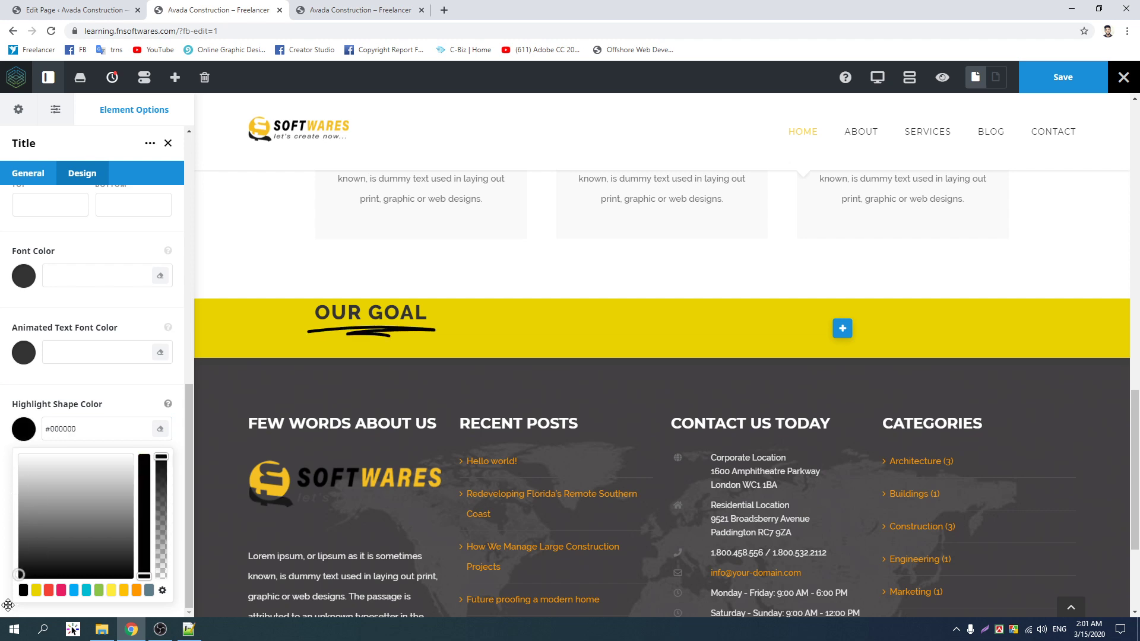
{"action": "scroll", "coordinate": [55, 362], "scroll_direction": "up", "scroll_amount": 10}
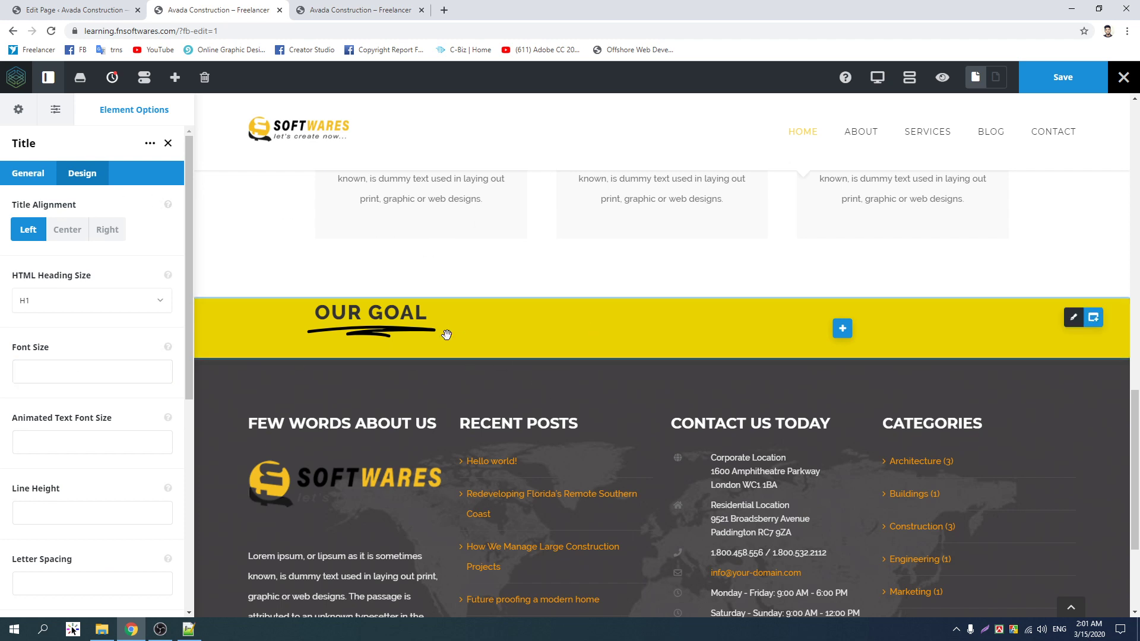
- Add a Text Block under the OUR GOAL title and clear its placeholder content
{"action": "mouse_move", "coordinate": [463, 323]}
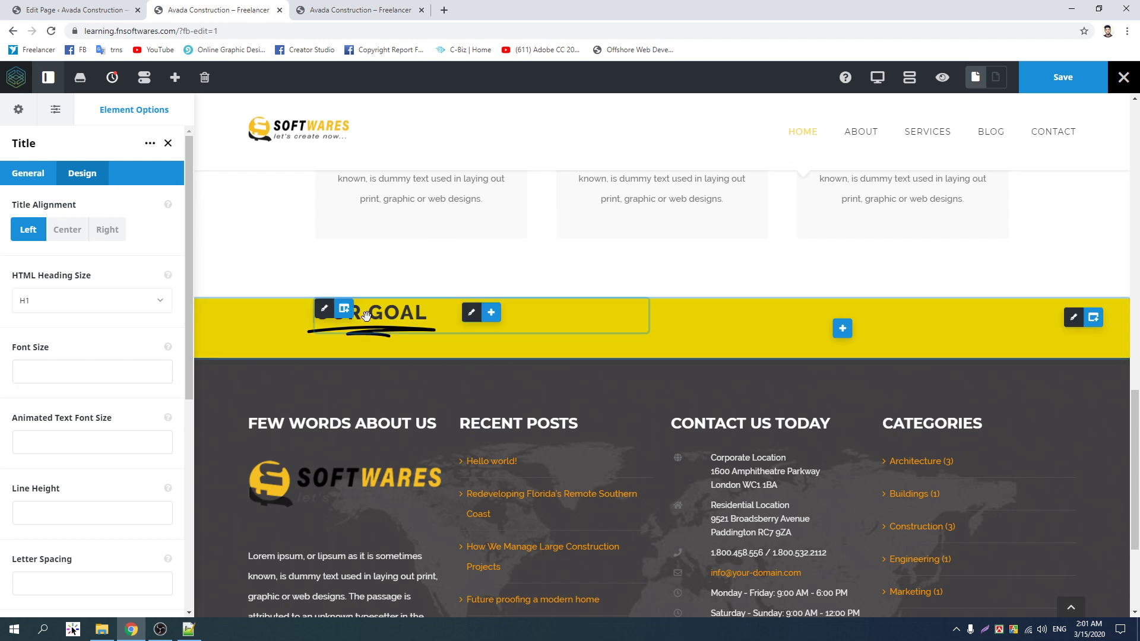
{"action": "left_click", "coordinate": [492, 312]}
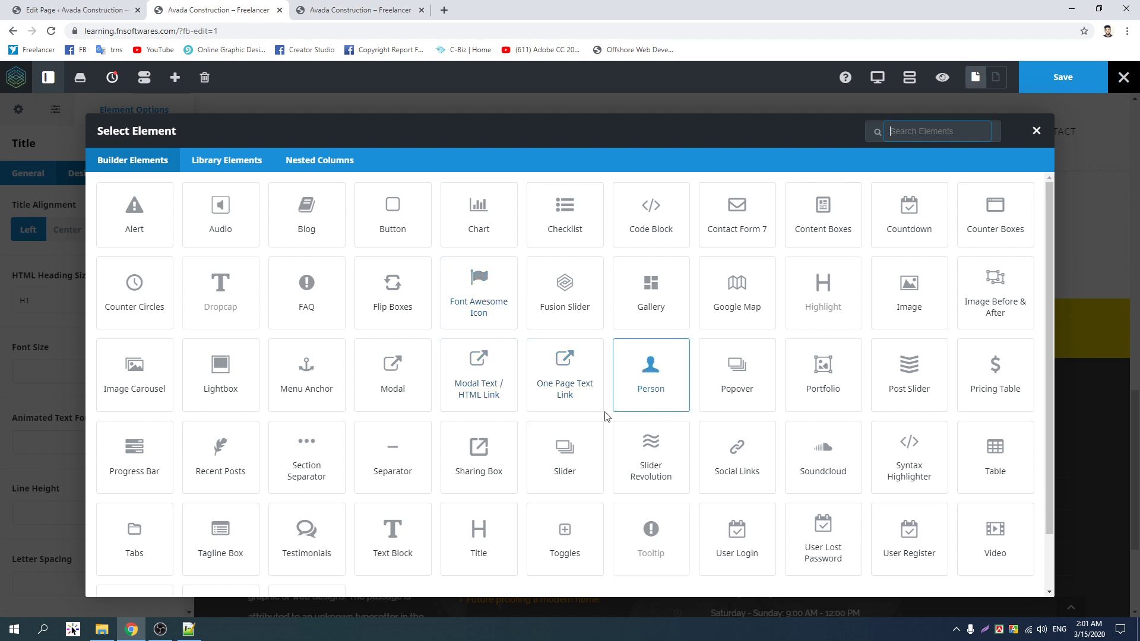
{"action": "left_click", "coordinate": [394, 544]}
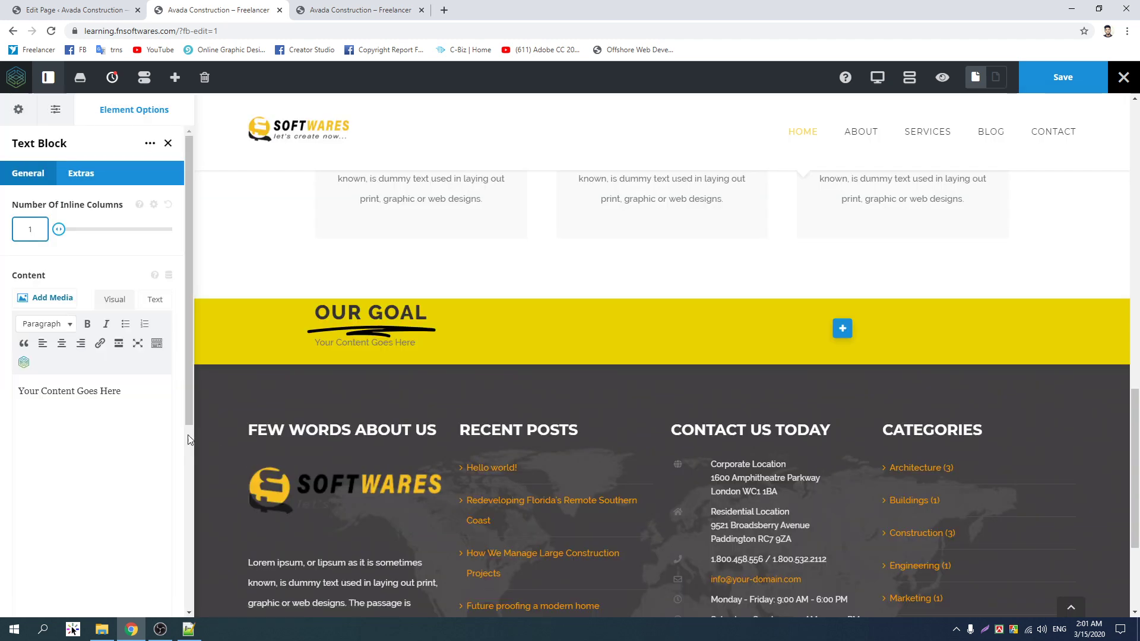
{"action": "left_click", "coordinate": [153, 401]}
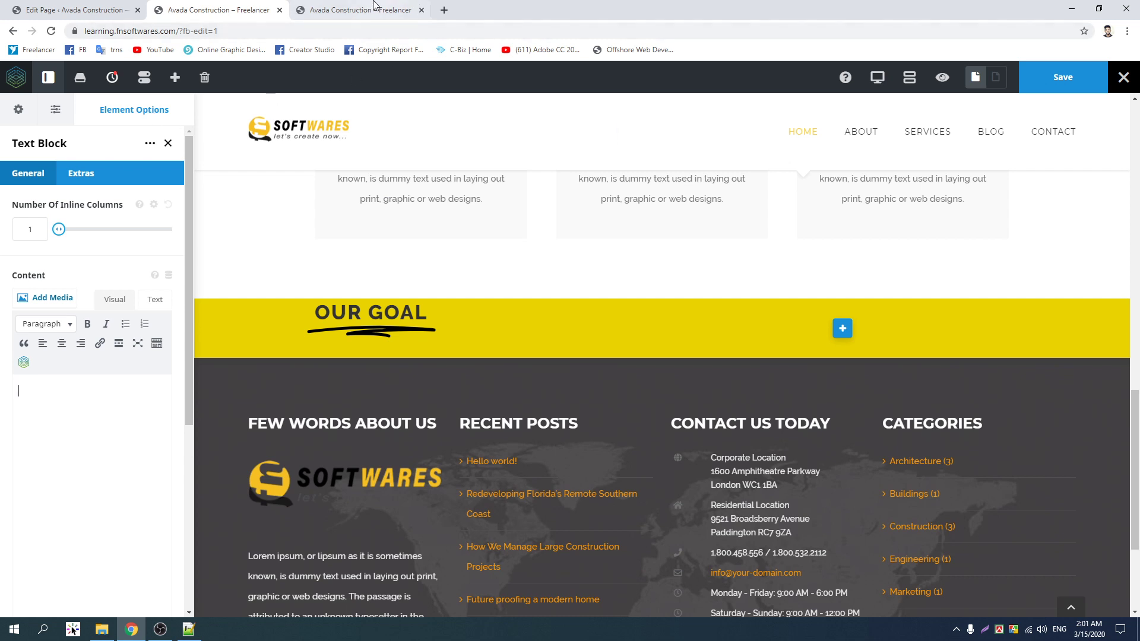
- Copy a Lorem ipsum paragraph from the live site and paste copies into the block
{"action": "left_click", "coordinate": [356, 10]}
{"action": "left_click_drag", "start_coordinate": [237, 256], "coordinate": [391, 300]}
{"action": "key", "text": "ctrl+c"}
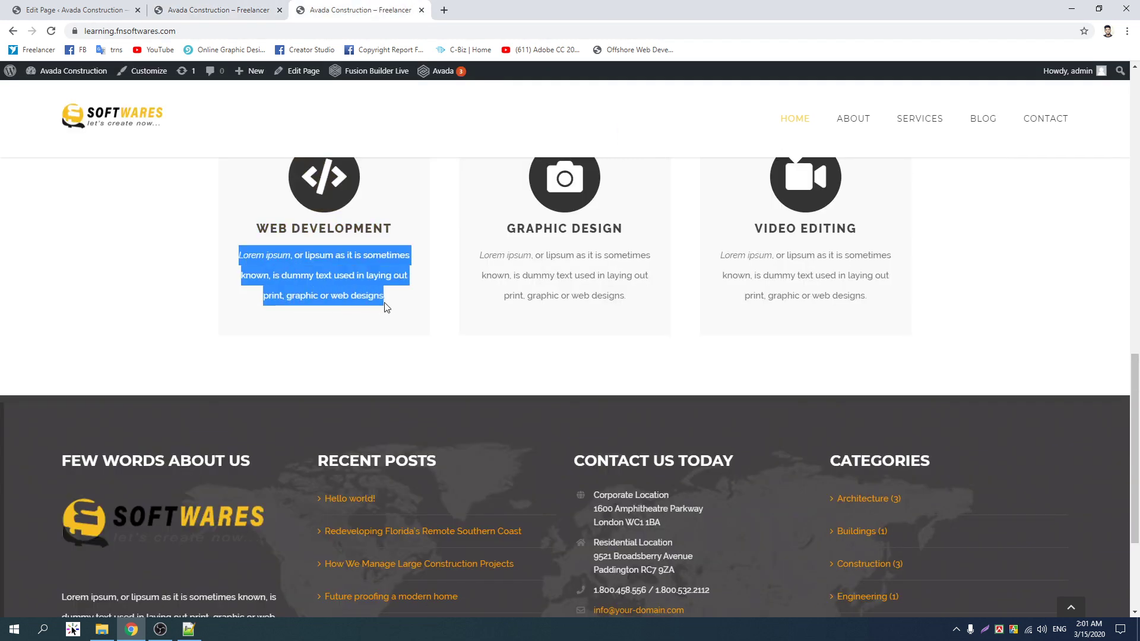
{"action": "key", "text": "ctrl+Page_Up"}
{"action": "key", "text": "ctrl+v"}
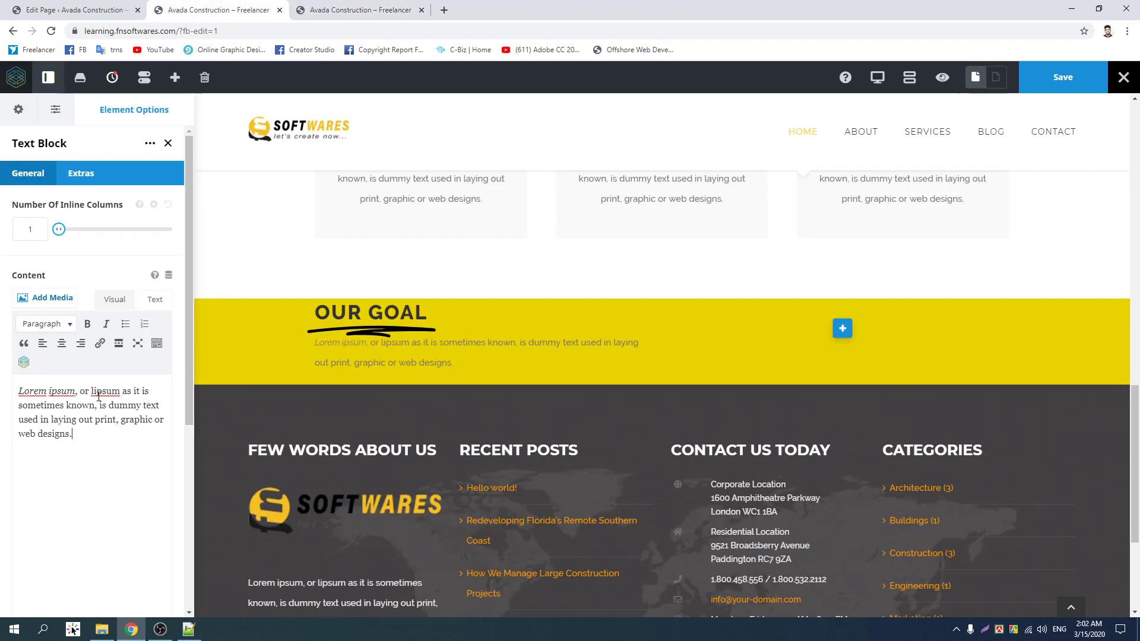
{"action": "key", "text": "ctrl+v"}
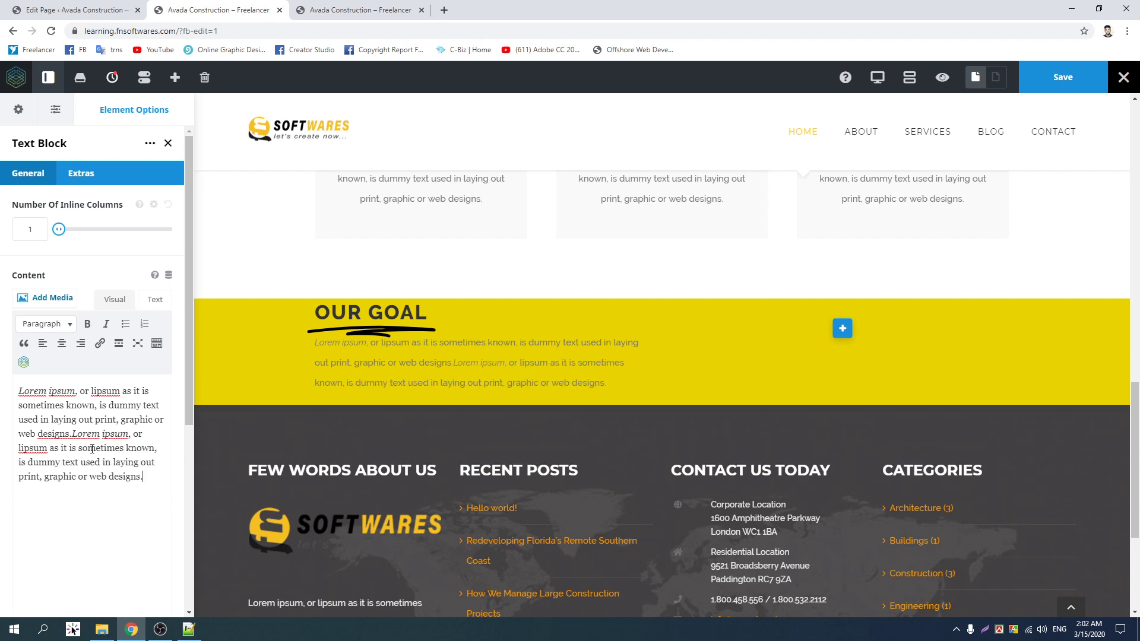
{"action": "key", "text": "ctrl+v"}
{"action": "key", "text": "ctrl+v"}
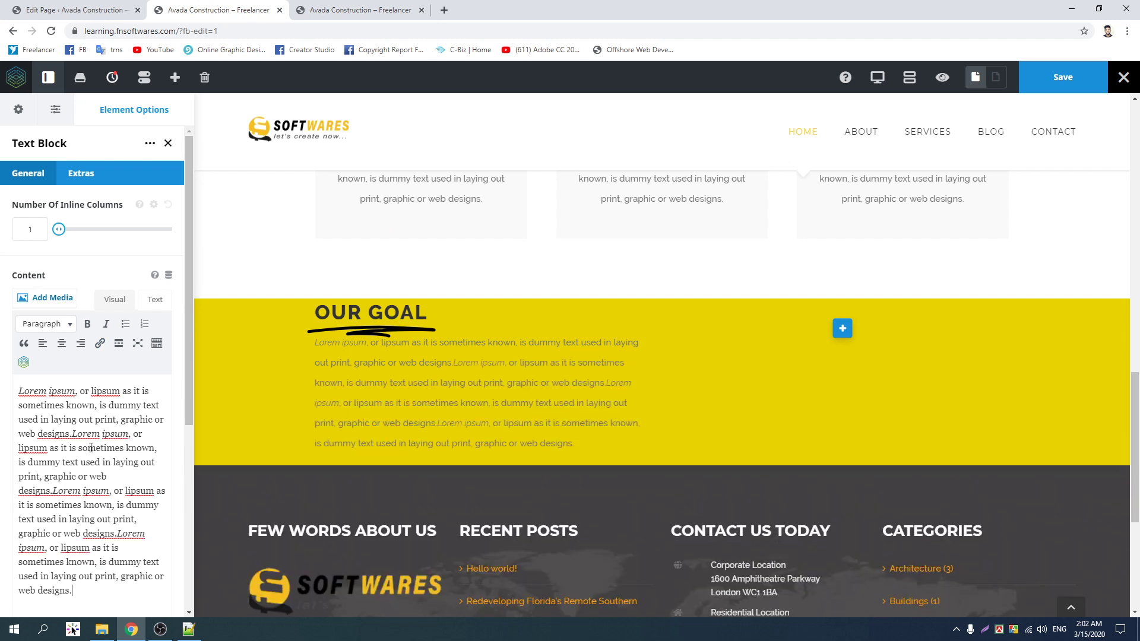
{"action": "key", "text": "ctrl+v"}
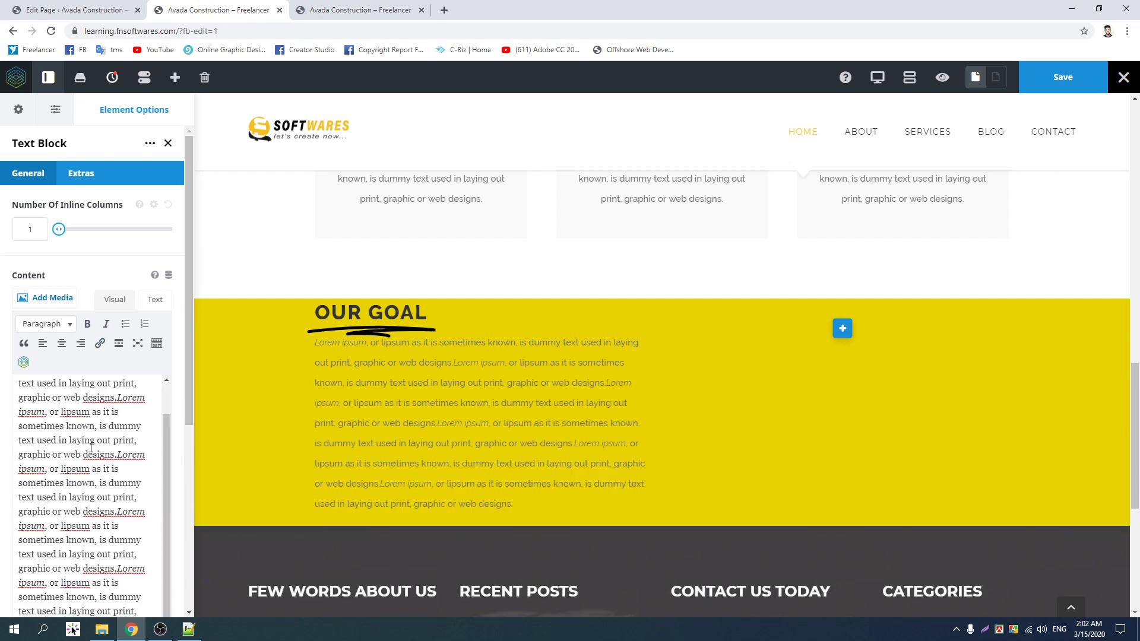
{"action": "key", "text": "ctrl+v"}
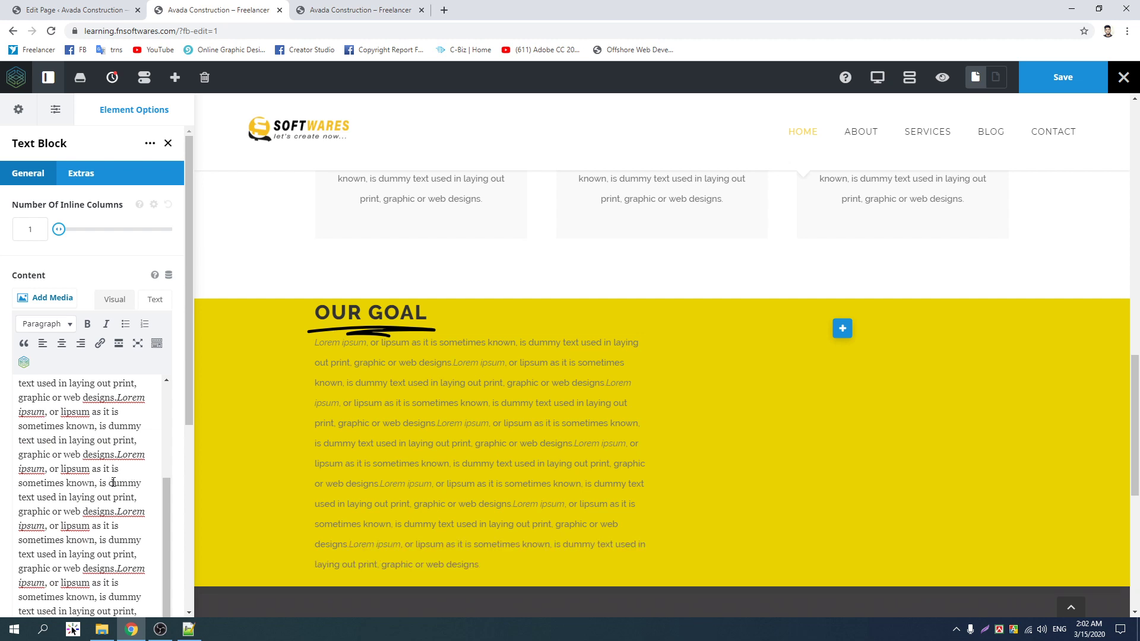
{"action": "scroll", "coordinate": [121, 471], "scroll_direction": "down", "scroll_amount": 1}
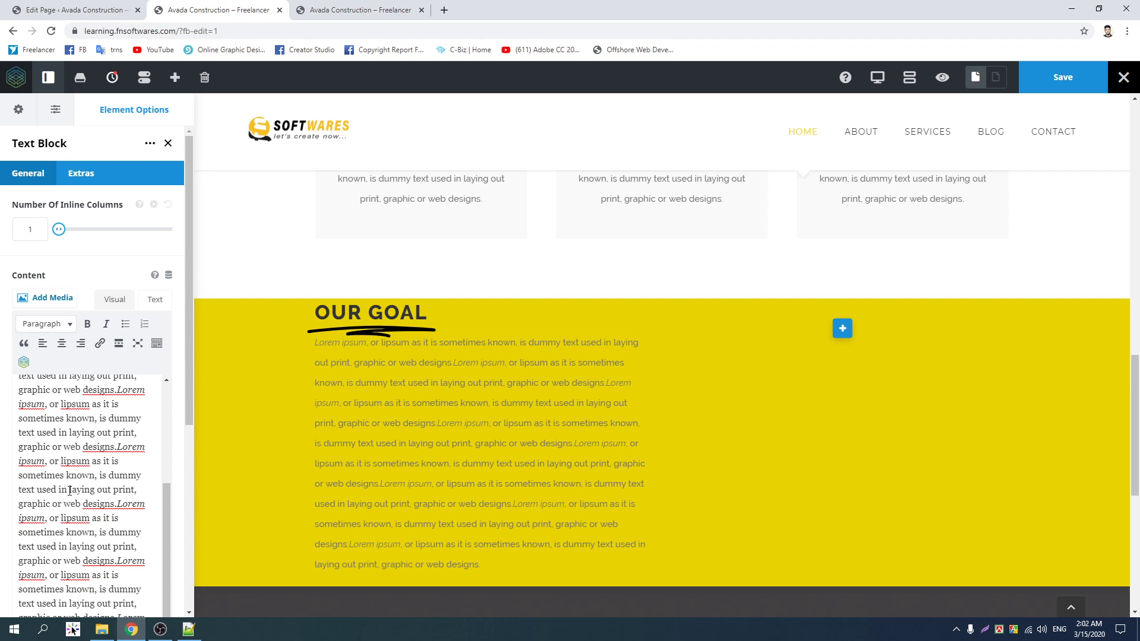
{"action": "key", "text": "ctrl+z"}
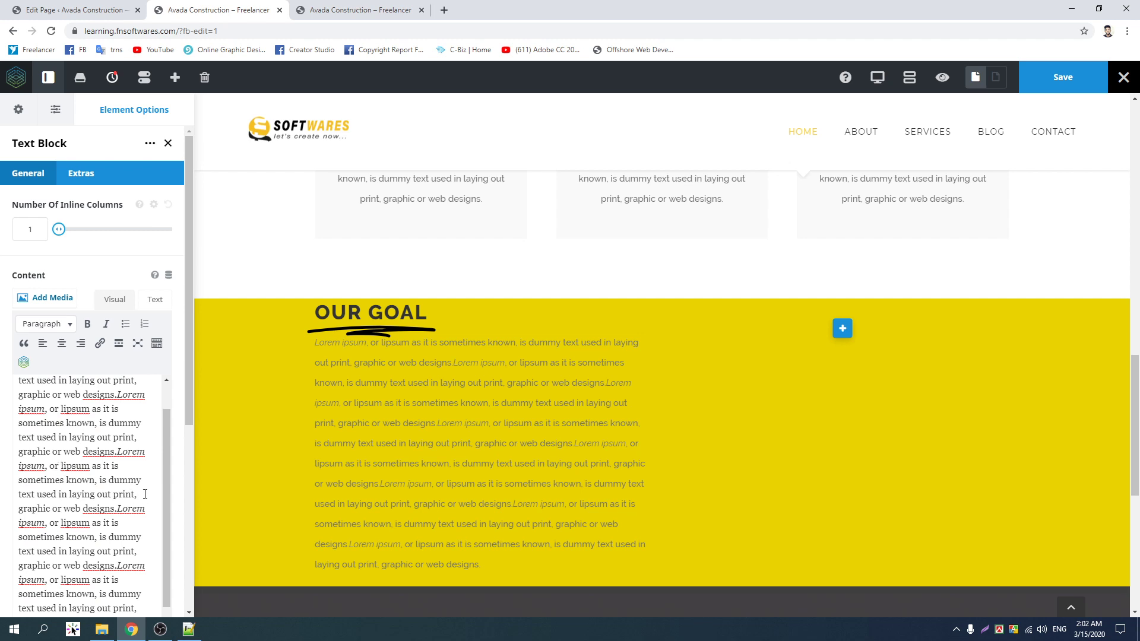
- Split the Lorem ipsum text into two paragraphs and review the block's settings
{"action": "key", "text": "Return"}
{"action": "scroll", "coordinate": [475, 410], "scroll_direction": "up", "scroll_amount": 1}
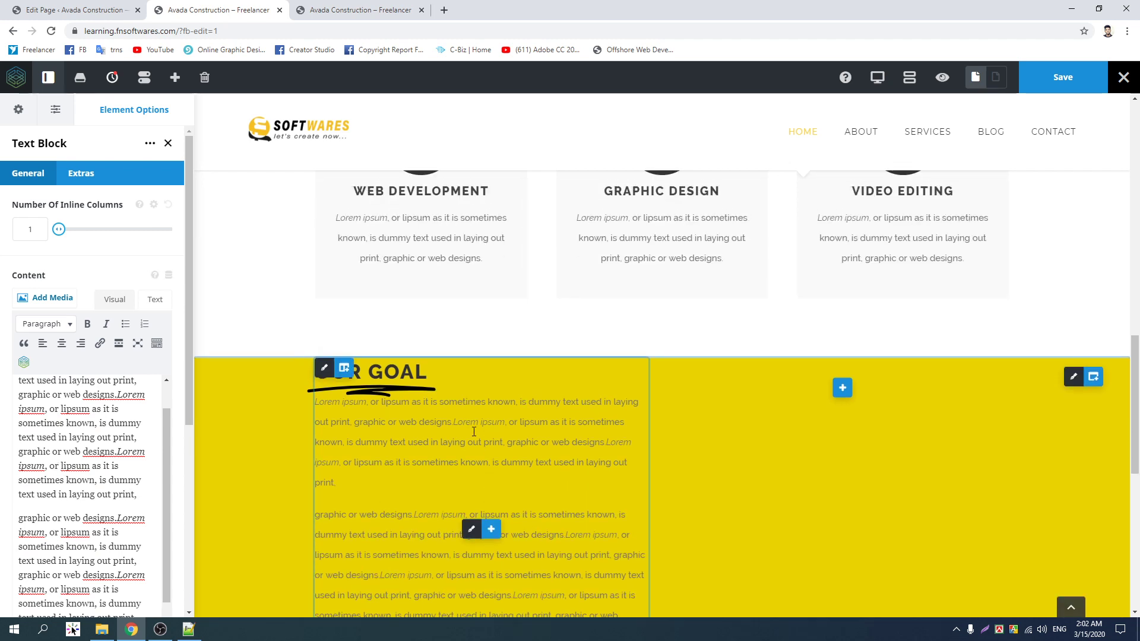
{"action": "scroll", "coordinate": [157, 383], "scroll_direction": "down", "scroll_amount": 10}
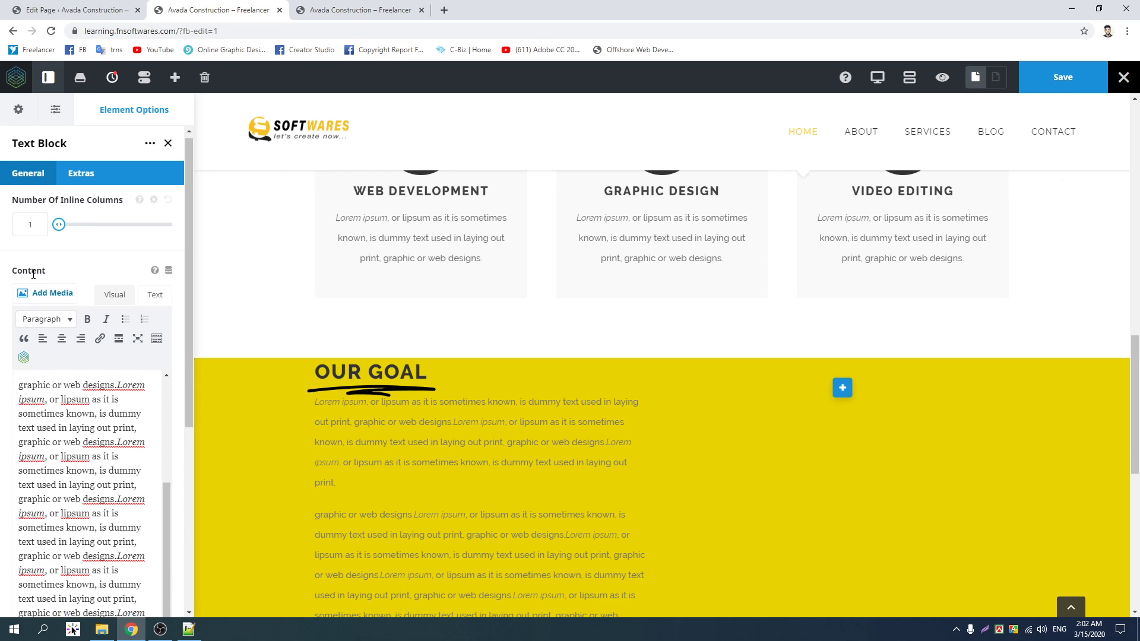
{"action": "scroll", "coordinate": [67, 194], "scroll_direction": "up", "scroll_amount": 8}
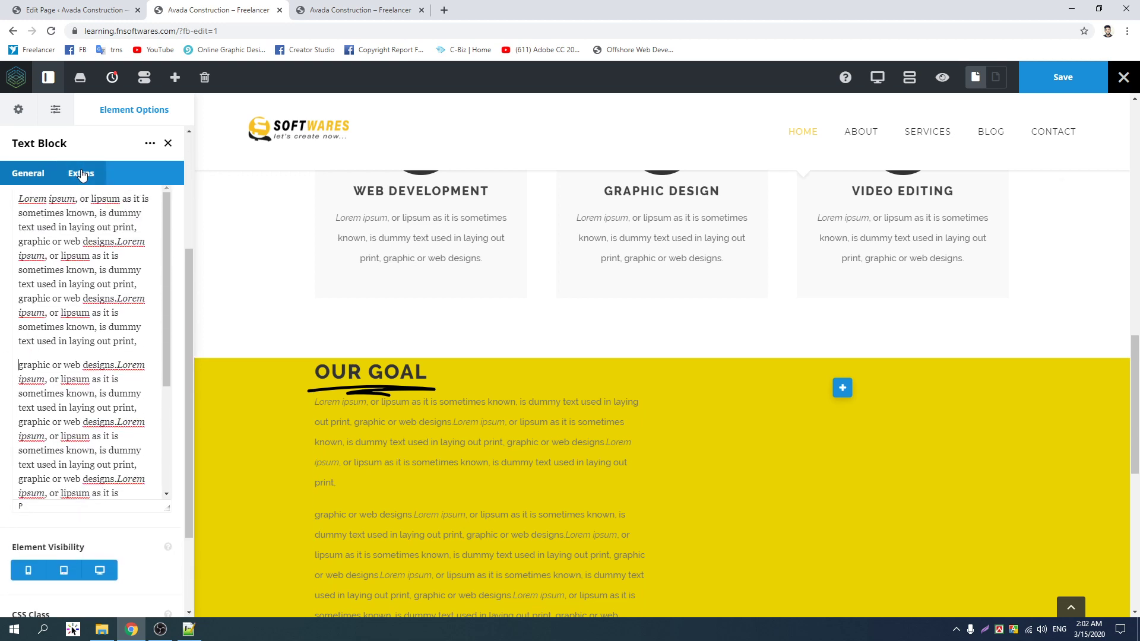
{"action": "left_click", "coordinate": [81, 174]}
{"action": "left_click", "coordinate": [30, 173]}
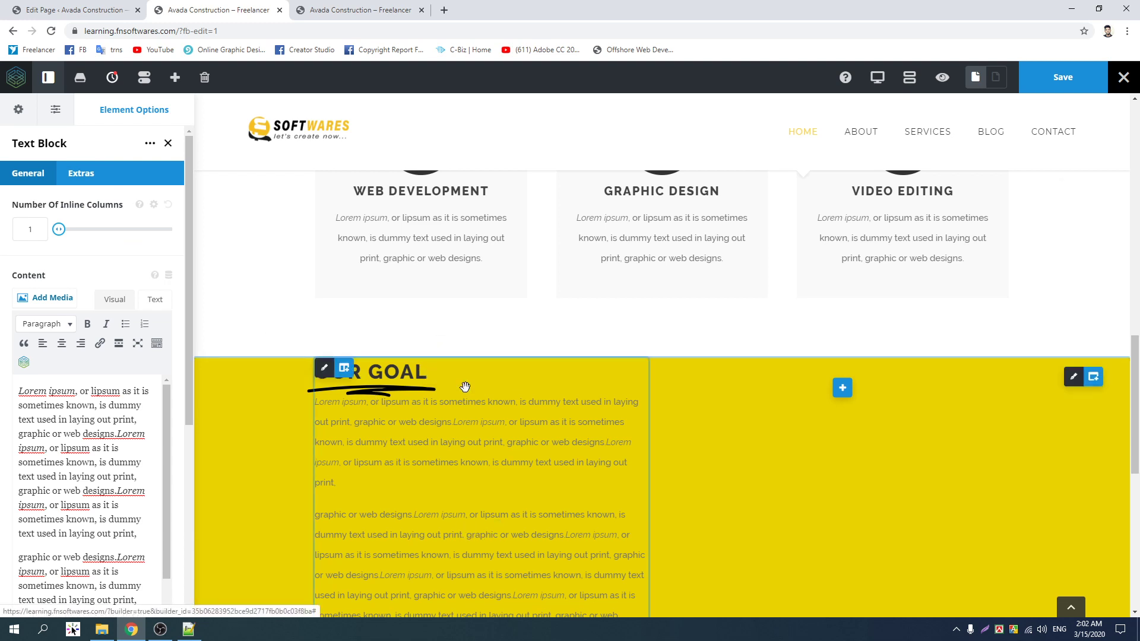
{"action": "scroll", "coordinate": [466, 386], "scroll_direction": "down", "scroll_amount": 3}
{"action": "scroll", "coordinate": [469, 356], "scroll_direction": "up", "scroll_amount": 3}
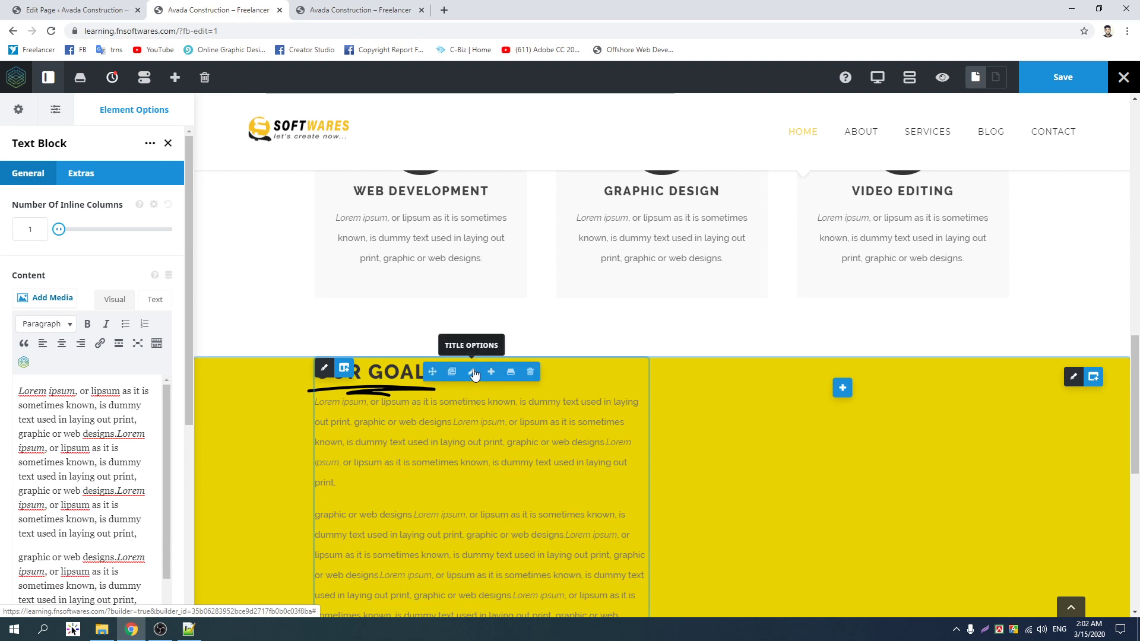
- Set the OUR GOAL title's Margin Bottom to 50PX in its Design settings
{"action": "left_click", "coordinate": [474, 372]}
{"action": "scroll", "coordinate": [95, 285], "scroll_direction": "down", "scroll_amount": 8}
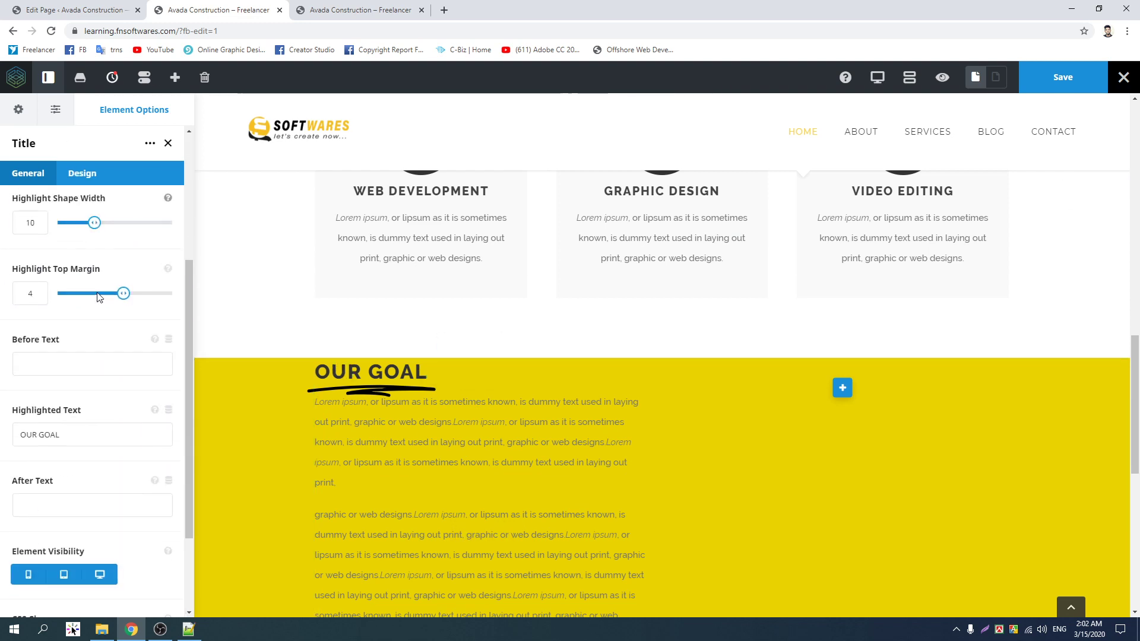
{"action": "left_click", "coordinate": [83, 185]}
{"action": "scroll", "coordinate": [97, 317], "scroll_direction": "down", "scroll_amount": 10}
{"action": "left_click", "coordinate": [130, 310]}
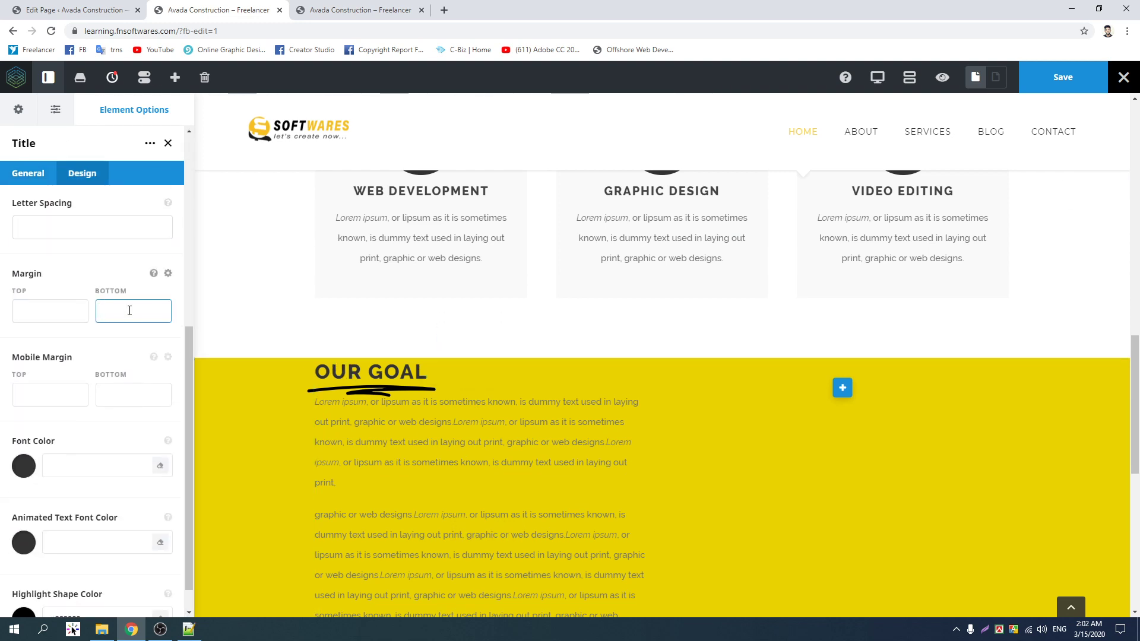
{"action": "left_click", "coordinate": [133, 311]}
{"action": "type", "text": "50PX"}
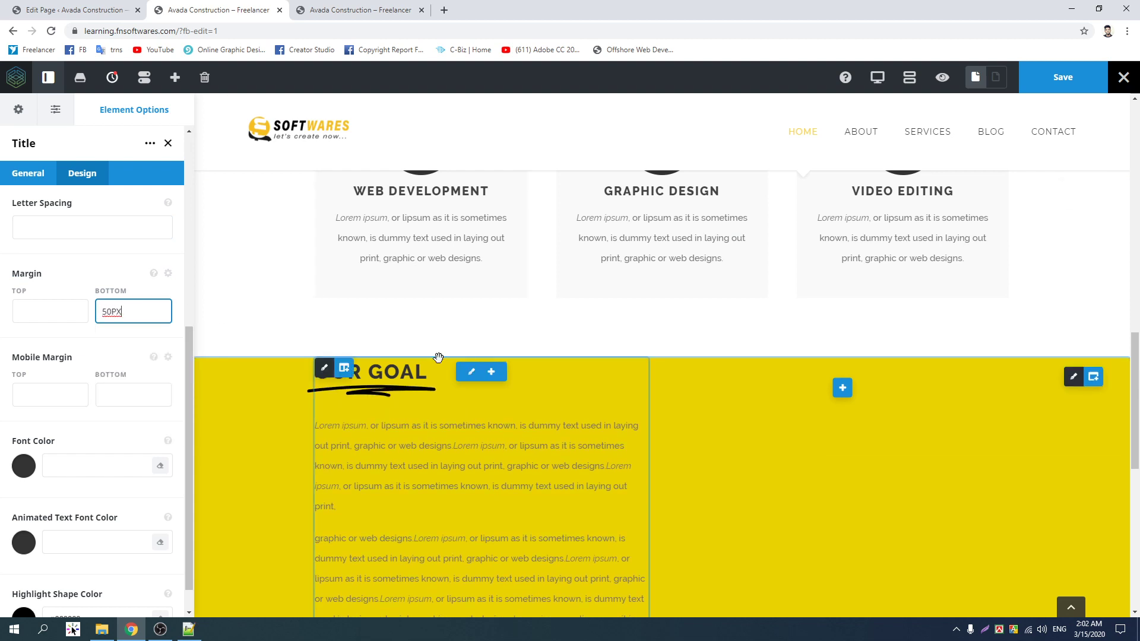
{"action": "scroll", "coordinate": [415, 350], "scroll_direction": "down", "scroll_amount": 2}
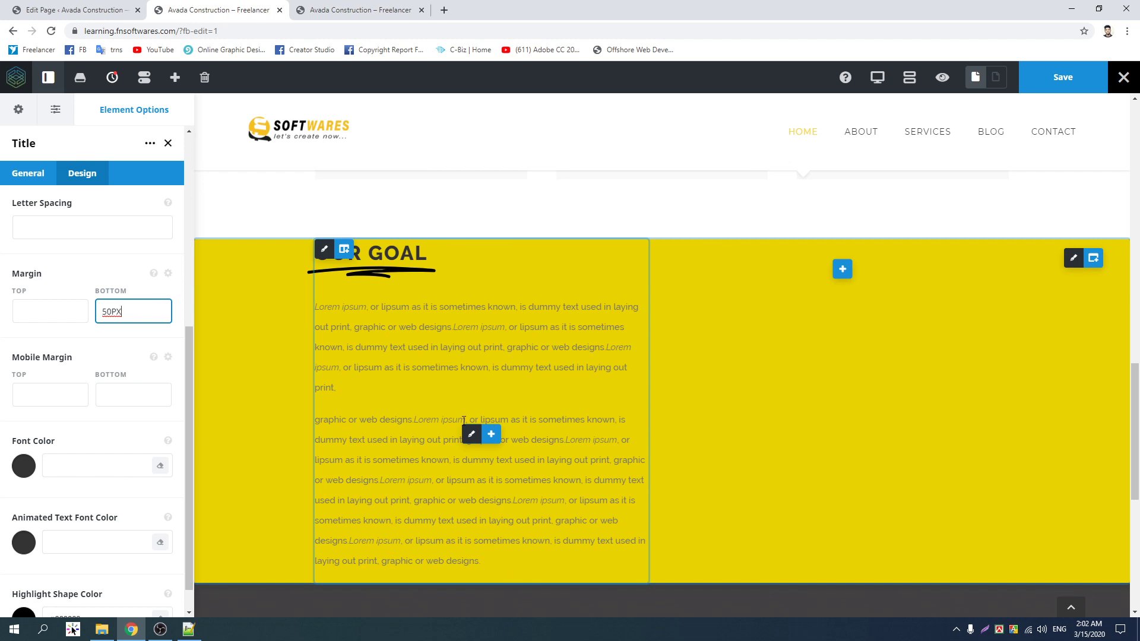
{"action": "left_click", "coordinate": [472, 434]}
{"action": "left_click", "coordinate": [80, 173]}
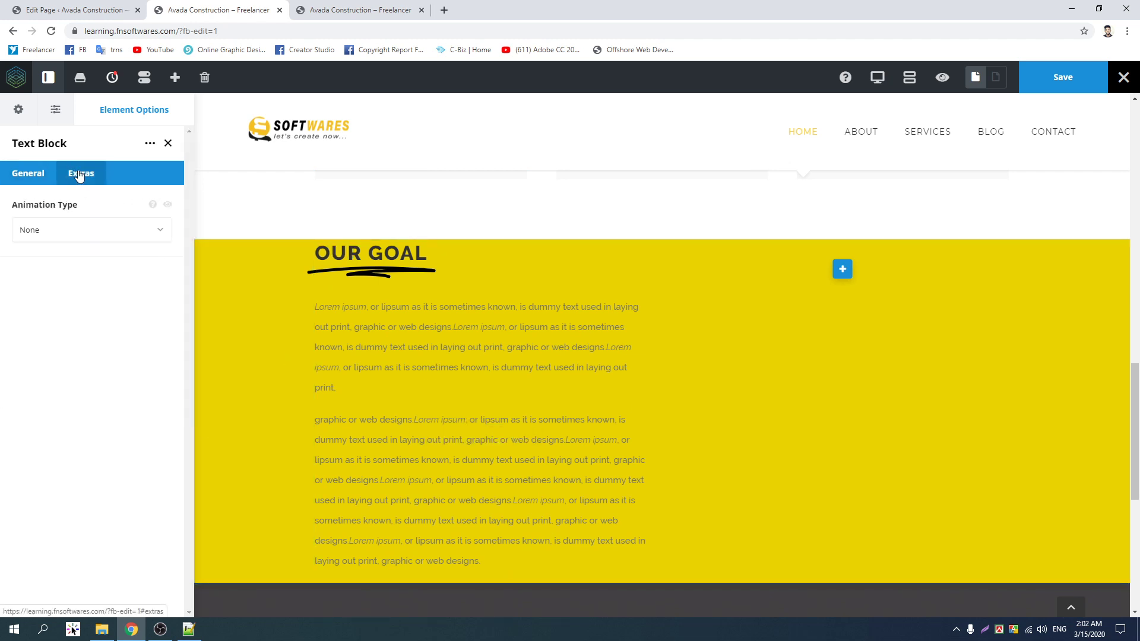
- Switch the text block's content editor from Visual to the Text (HTML) view
{"action": "left_click", "coordinate": [30, 173]}
{"action": "scroll", "coordinate": [84, 356], "scroll_direction": "down", "scroll_amount": 5}
{"action": "scroll", "coordinate": [84, 360], "scroll_direction": "up", "scroll_amount": 4}
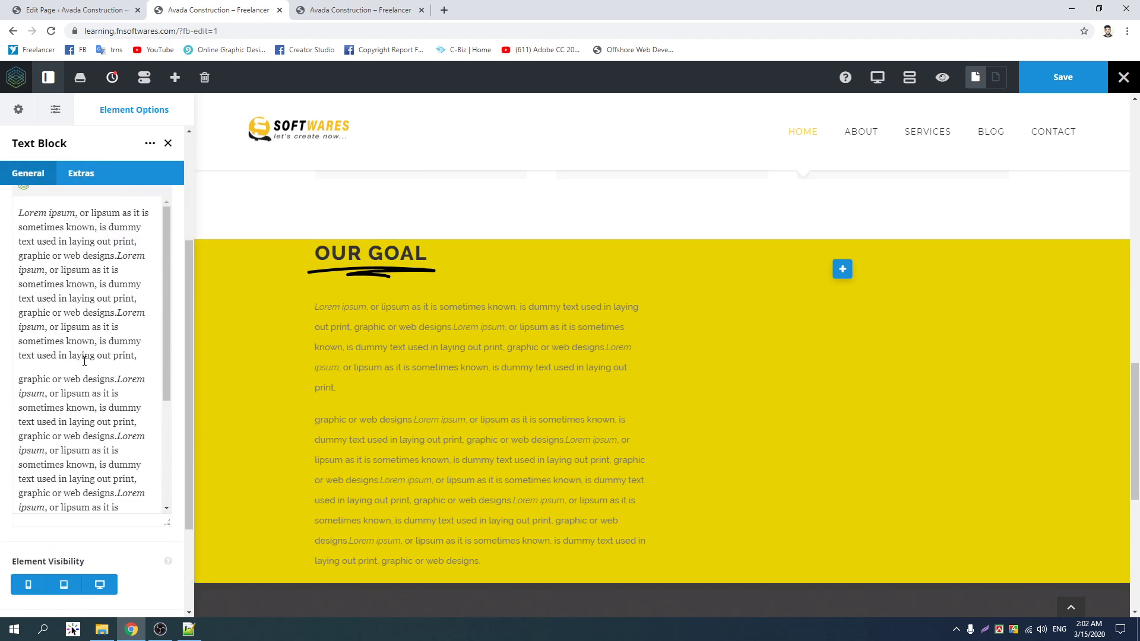
{"action": "scroll", "coordinate": [84, 360], "scroll_direction": "up", "scroll_amount": 3}
{"action": "left_click", "coordinate": [163, 301]}
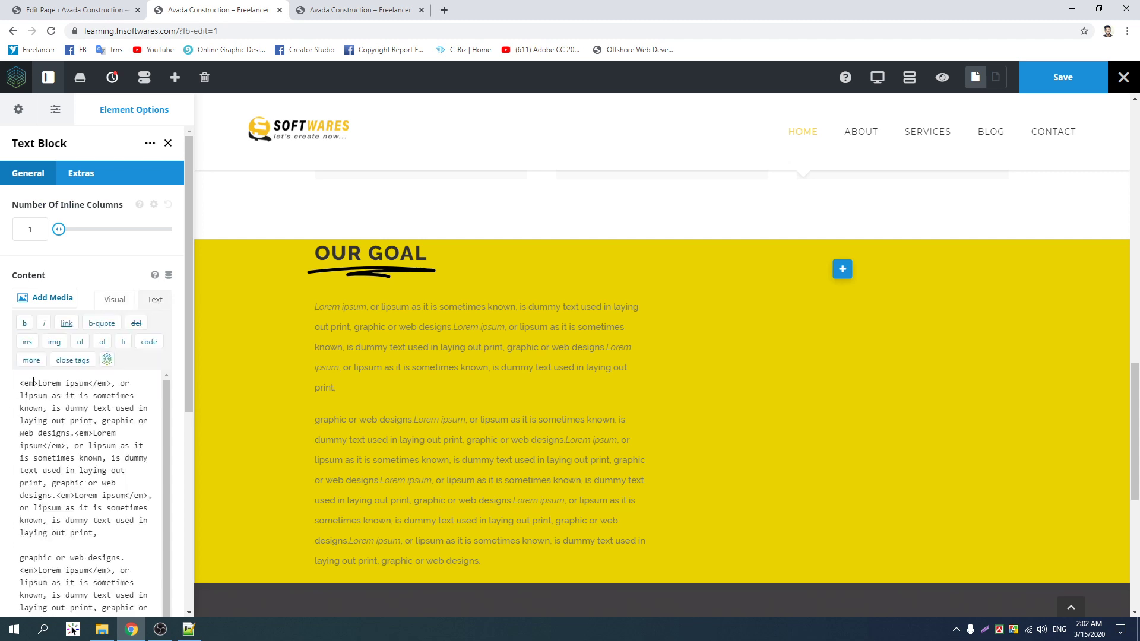
{"action": "left_click", "coordinate": [115, 299]}
{"action": "left_click", "coordinate": [155, 299]}
{"action": "scroll", "coordinate": [26, 404], "scroll_direction": "down", "scroll_amount": 3}
{"action": "scroll", "coordinate": [26, 404], "scroll_direction": "up", "scroll_amount": 3}
- Select all content in the Visual editor, then return to the HTML source view
{"action": "left_click", "coordinate": [36, 385]}
{"action": "left_click", "coordinate": [113, 300]}
{"action": "key", "text": "ctrl+a"}
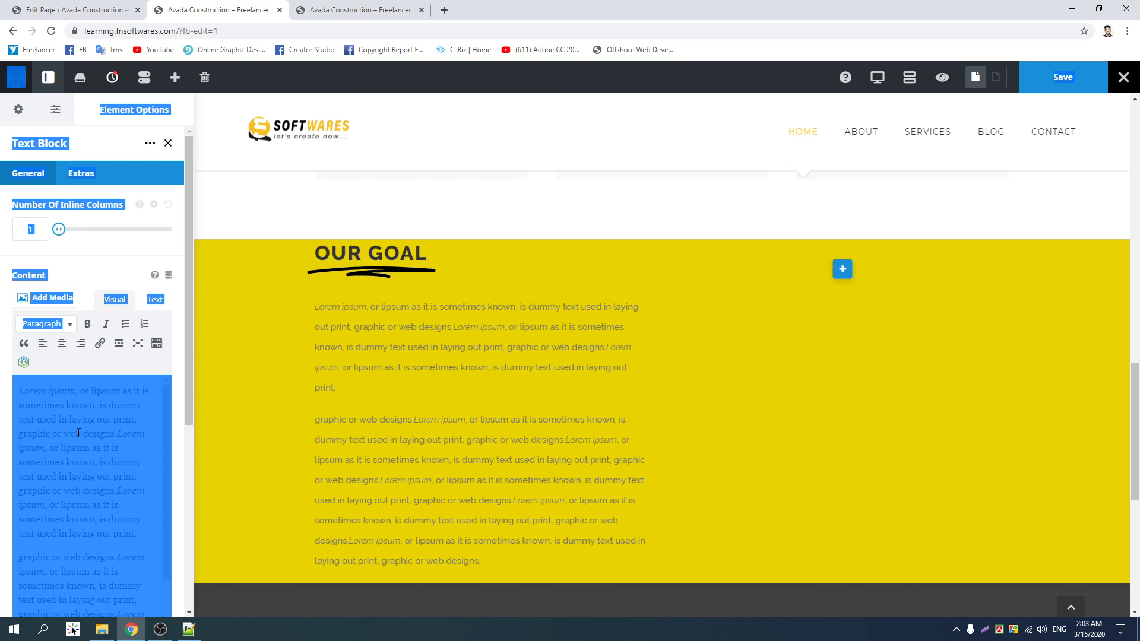
{"action": "left_click", "coordinate": [83, 433]}
{"action": "key", "text": "ctrl+a"}
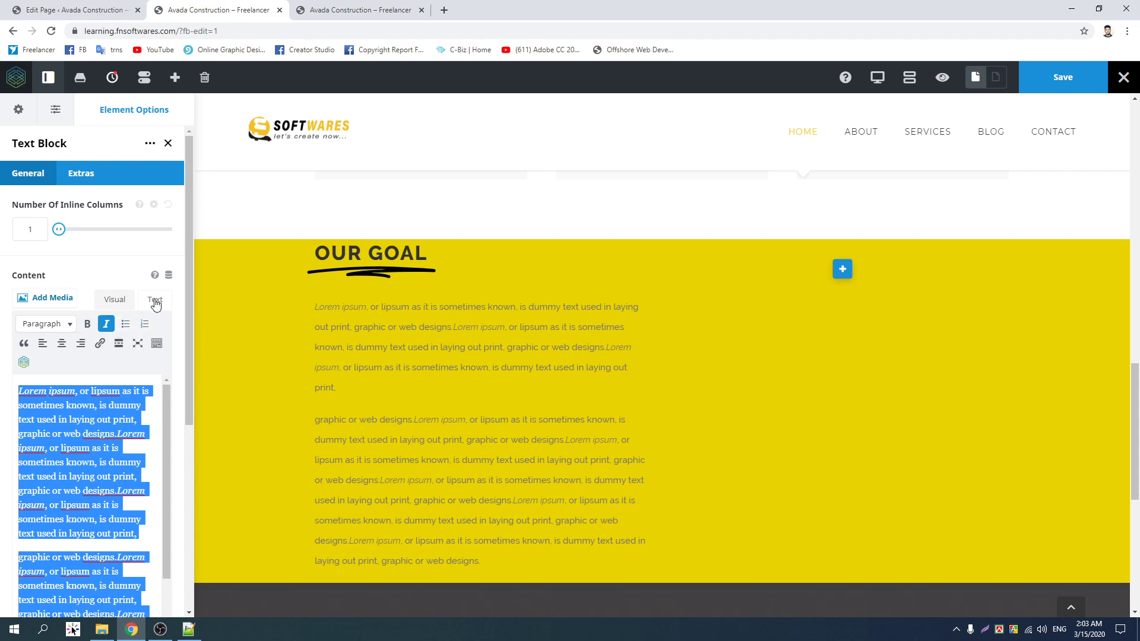
{"action": "left_click", "coordinate": [48, 447]}
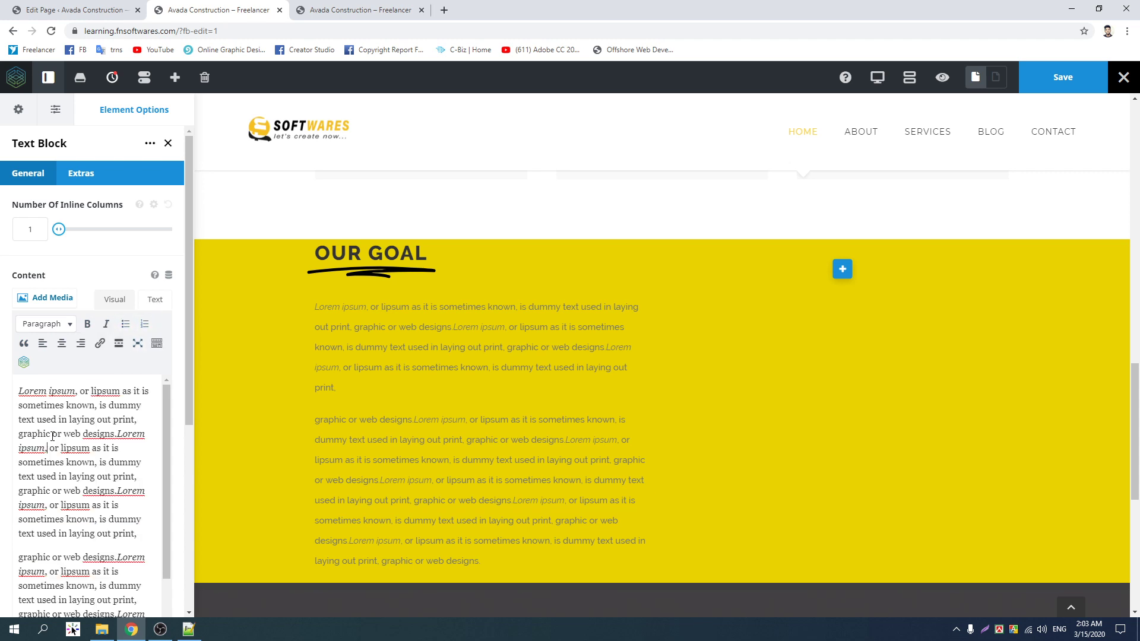
{"action": "left_click", "coordinate": [156, 302]}
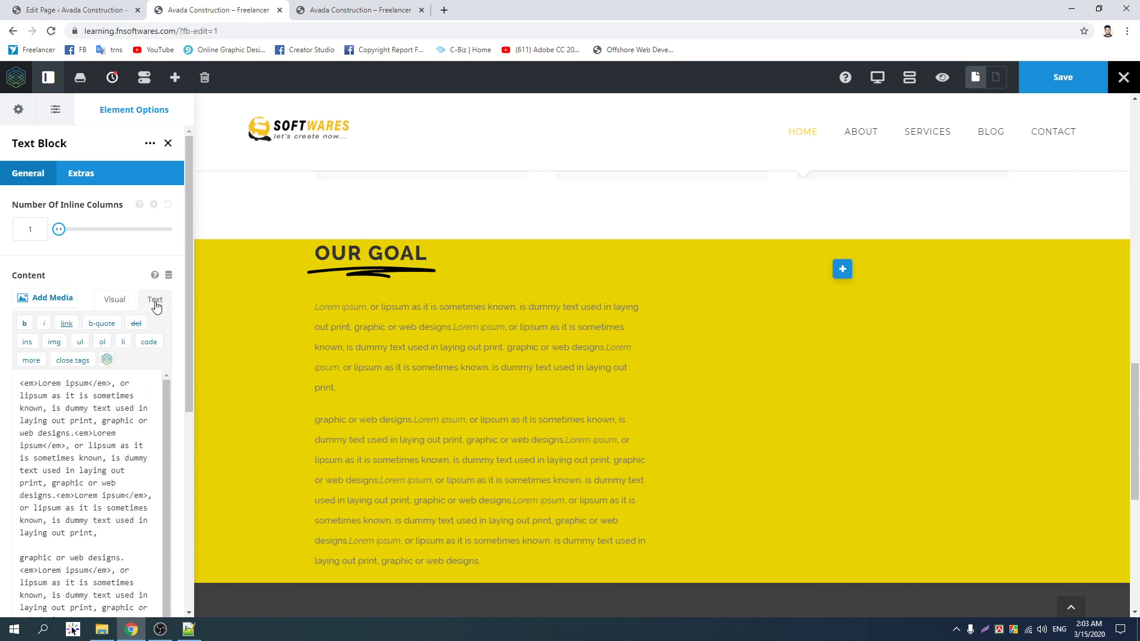
{"action": "left_click", "coordinate": [36, 383]}
{"action": "scroll", "coordinate": [87, 470], "scroll_direction": "down", "scroll_amount": 1}
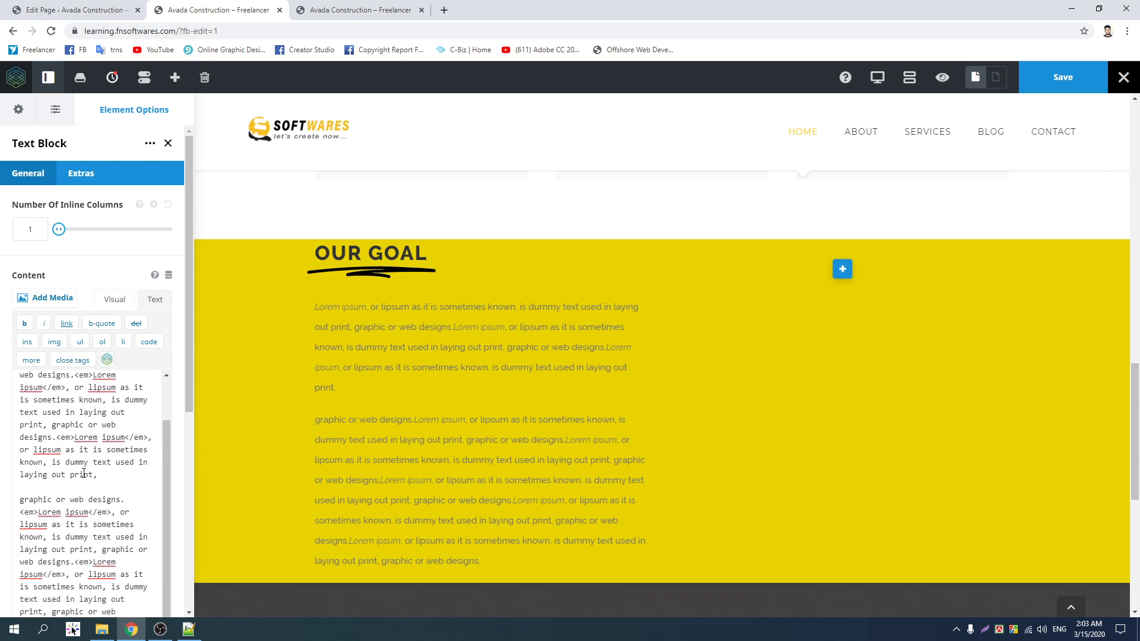
- Replace the text block's content with a <p> tag and paste lorem ipsum text inside it
{"action": "left_click", "coordinate": [374, 9]}
{"action": "left_click", "coordinate": [220, 10]}
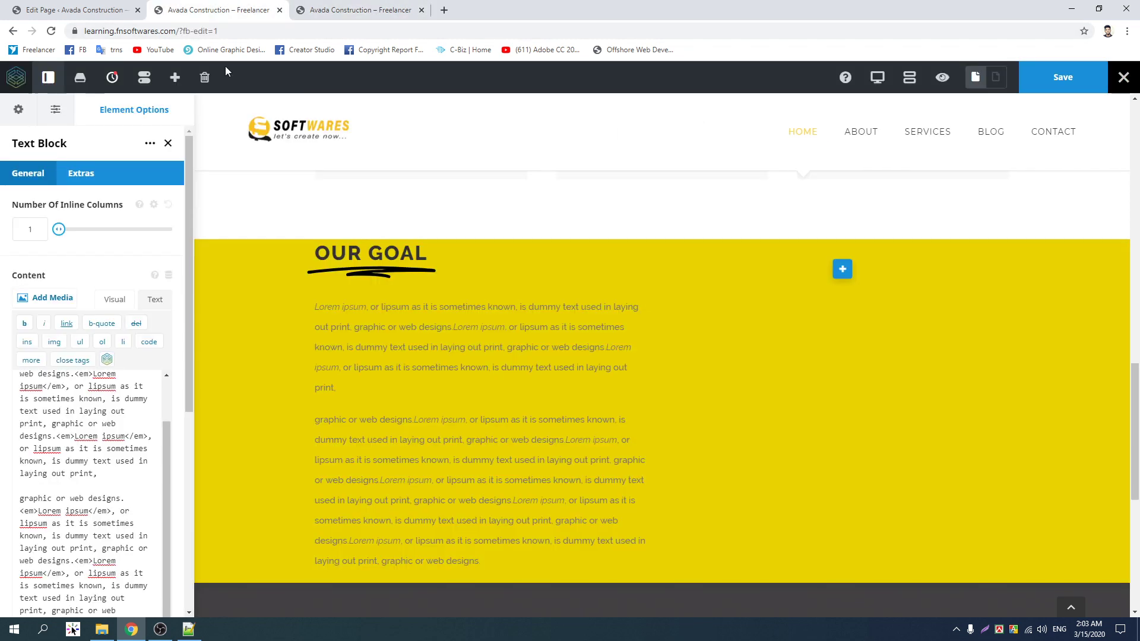
{"action": "left_click", "coordinate": [116, 300]}
{"action": "key", "text": "ctrl+a"}
{"action": "key", "text": "ctrl+c"}
{"action": "left_click", "coordinate": [155, 299]}
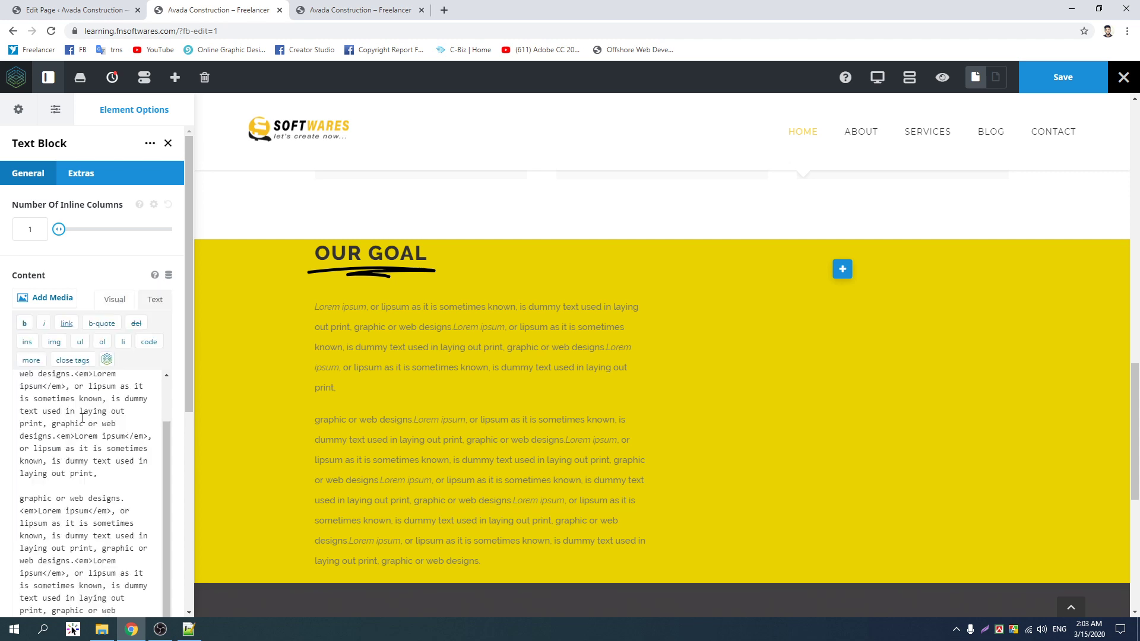
{"action": "type", "text": "<"}
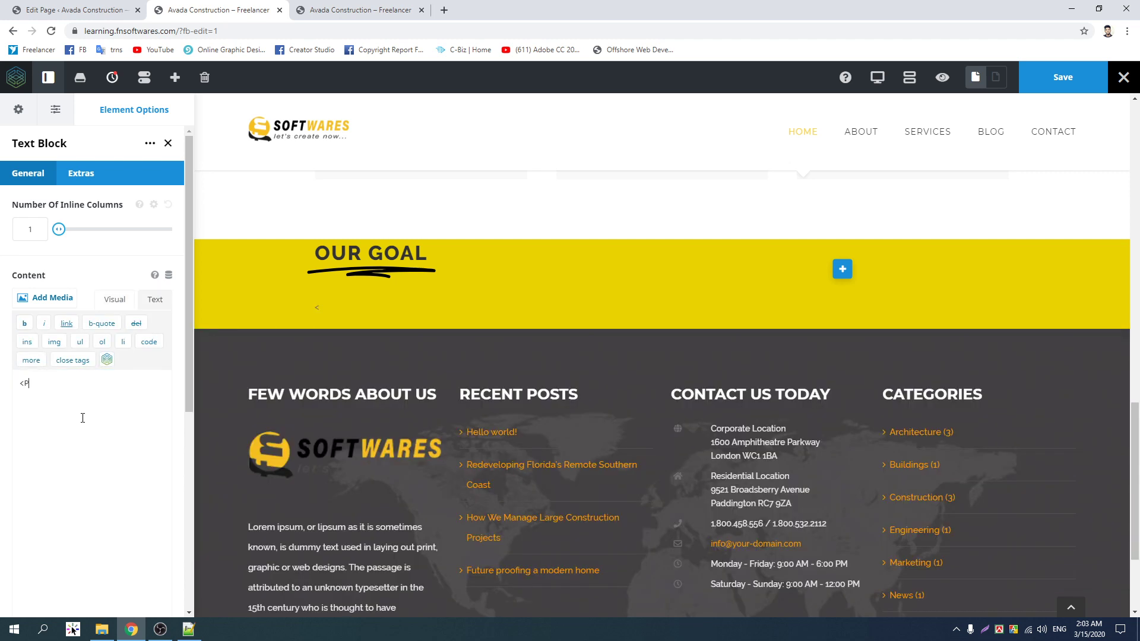
{"action": "type", "text": "p></p>"}
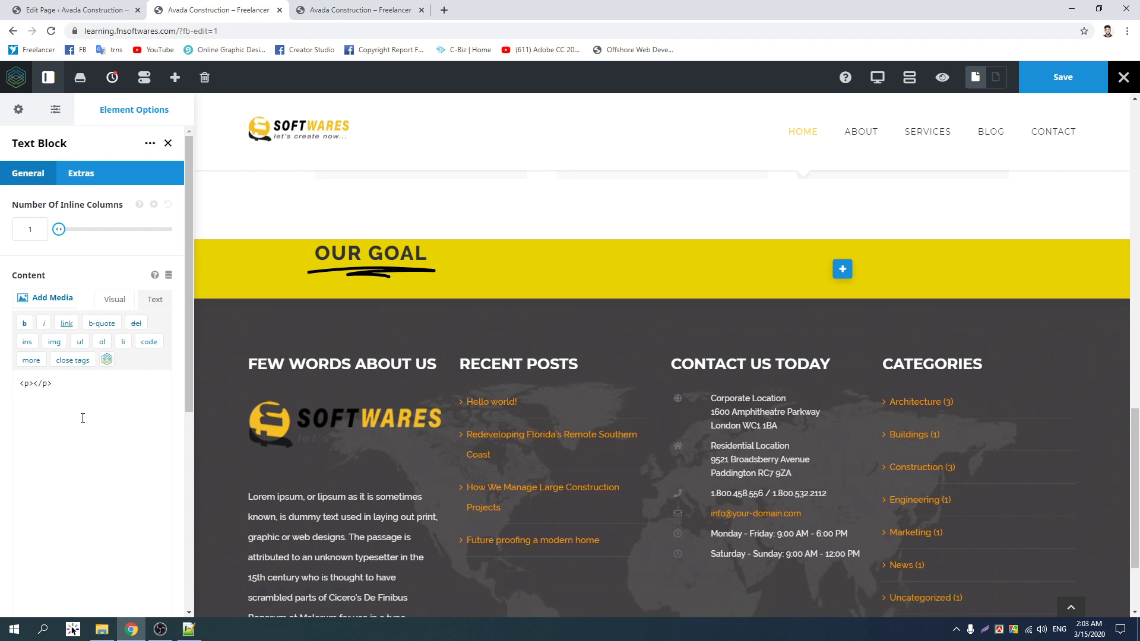
{"action": "key", "text": "ctrl+v"}
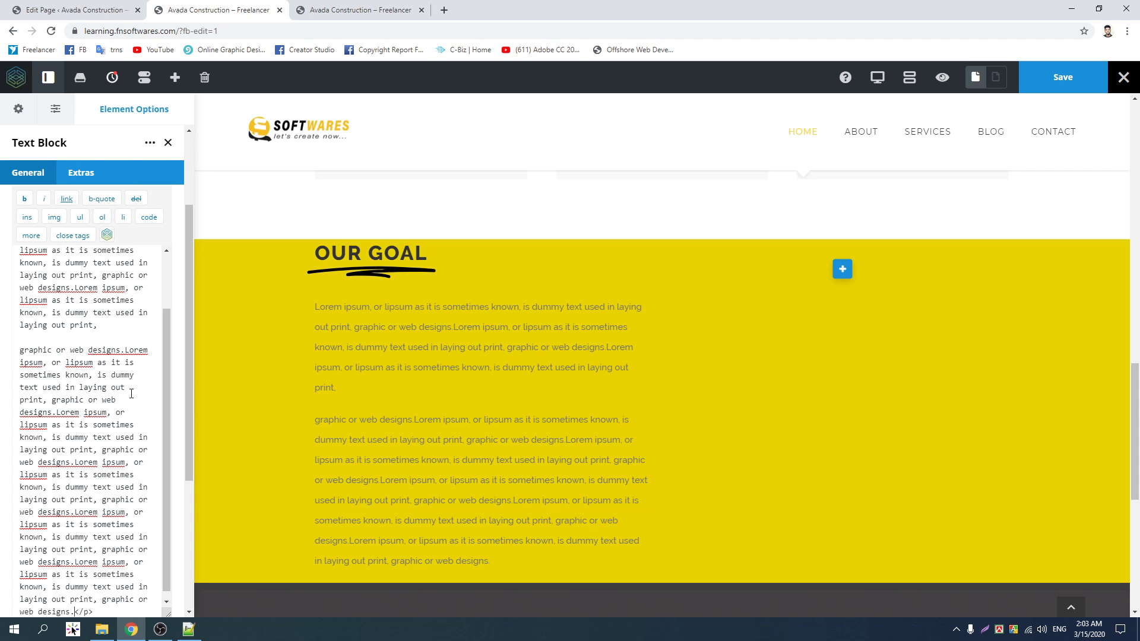
{"action": "scroll", "coordinate": [127, 363], "scroll_direction": "up", "scroll_amount": 2}
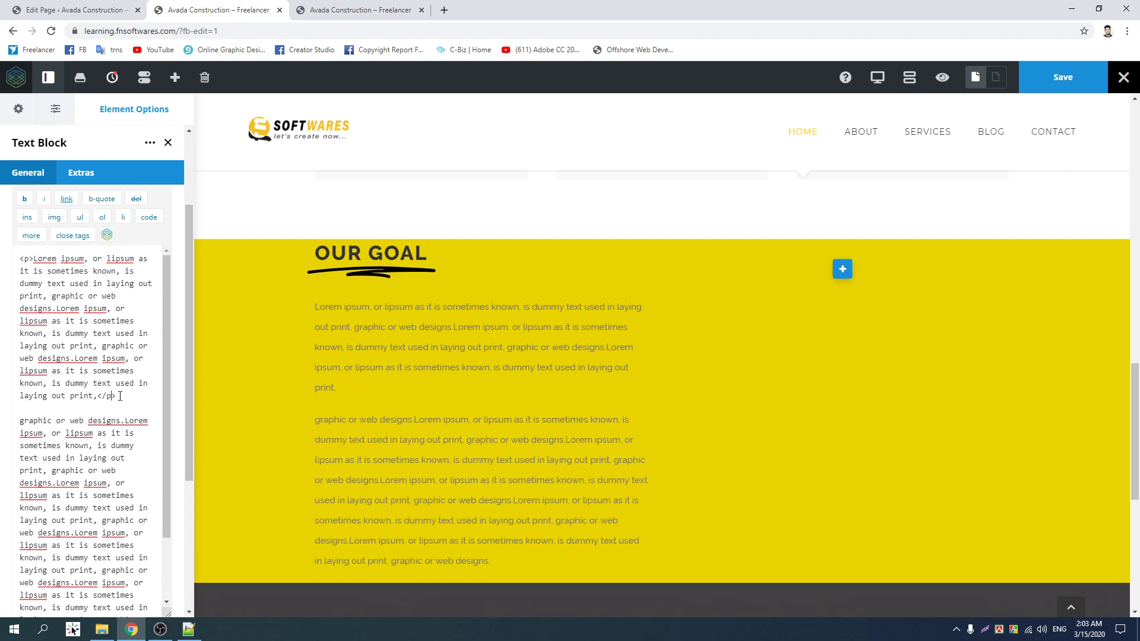
- Add a <p> tag before the second paragraph and a style="color:" attribute to the first
{"action": "left_click", "coordinate": [19, 420]}
{"action": "type", "text": "<p"}
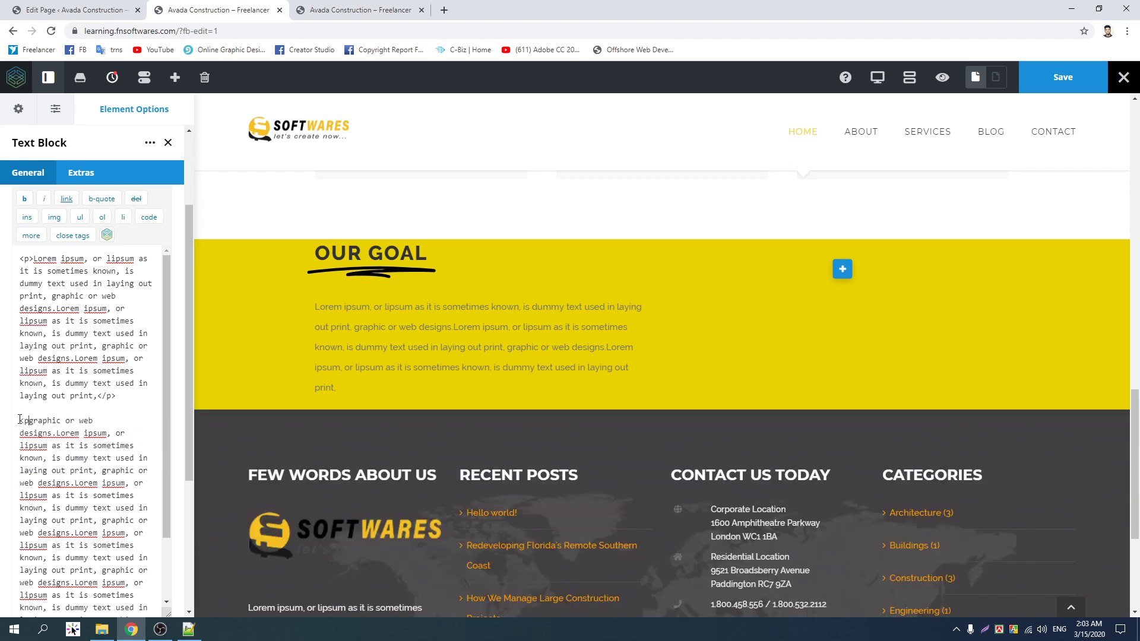
{"action": "type", "text": "><"}
{"action": "key", "text": "BackSpace"}
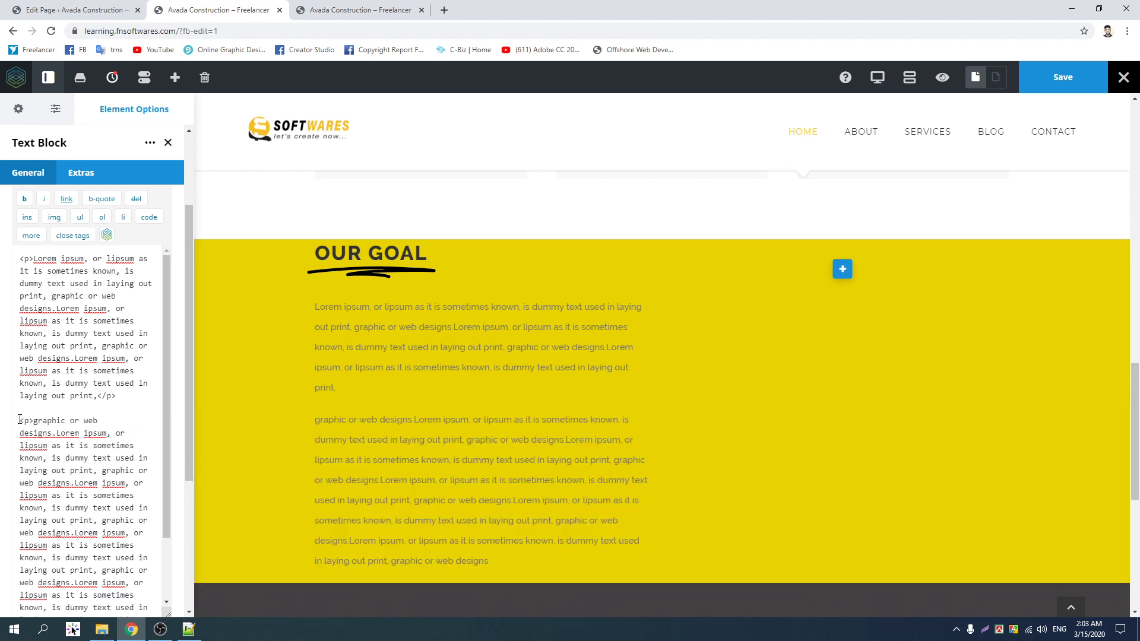
{"action": "scroll", "coordinate": [83, 451], "scroll_direction": "down", "scroll_amount": 2}
{"action": "scroll", "coordinate": [108, 552], "scroll_direction": "up", "scroll_amount": 2}
{"action": "type", "text": "style=\""}
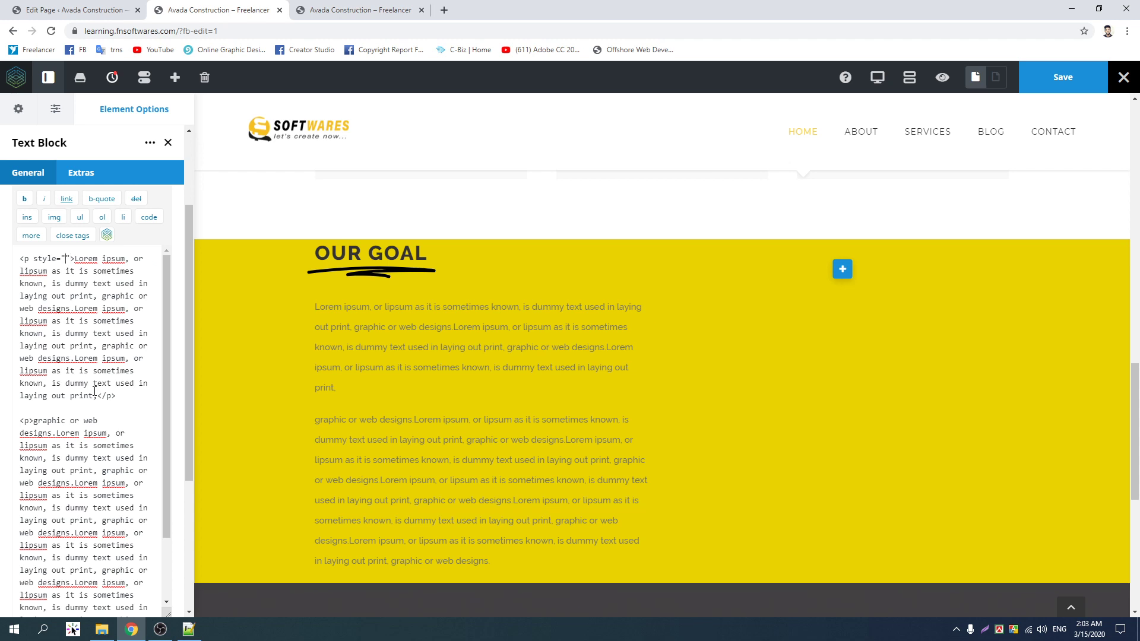
{"action": "type", "text": "color:wq"}
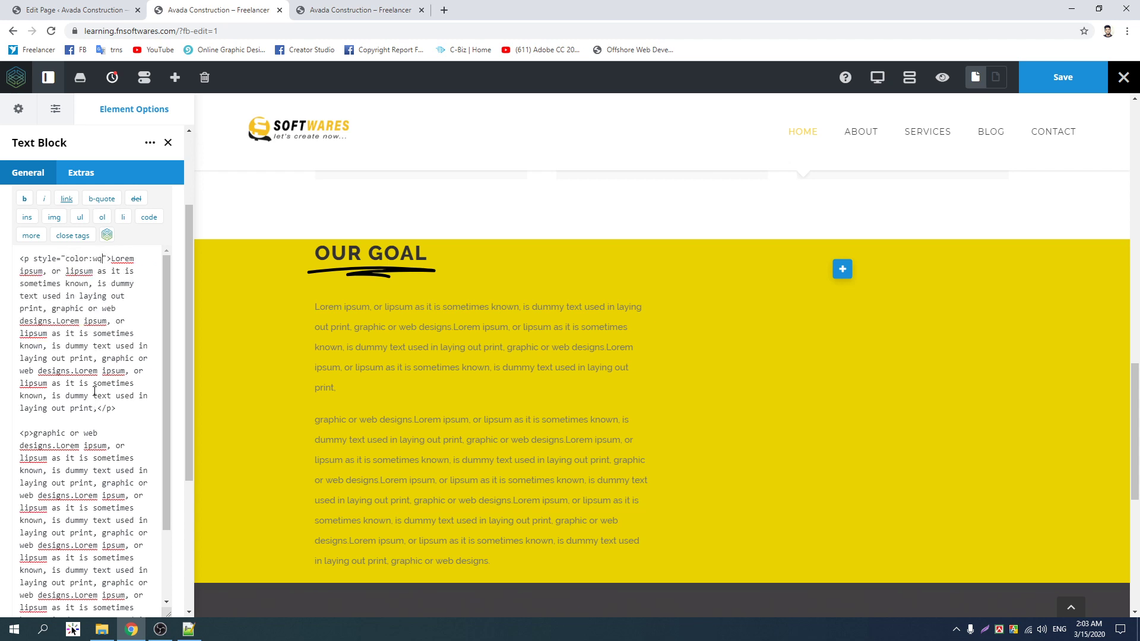
{"action": "type", "text": "ite"}
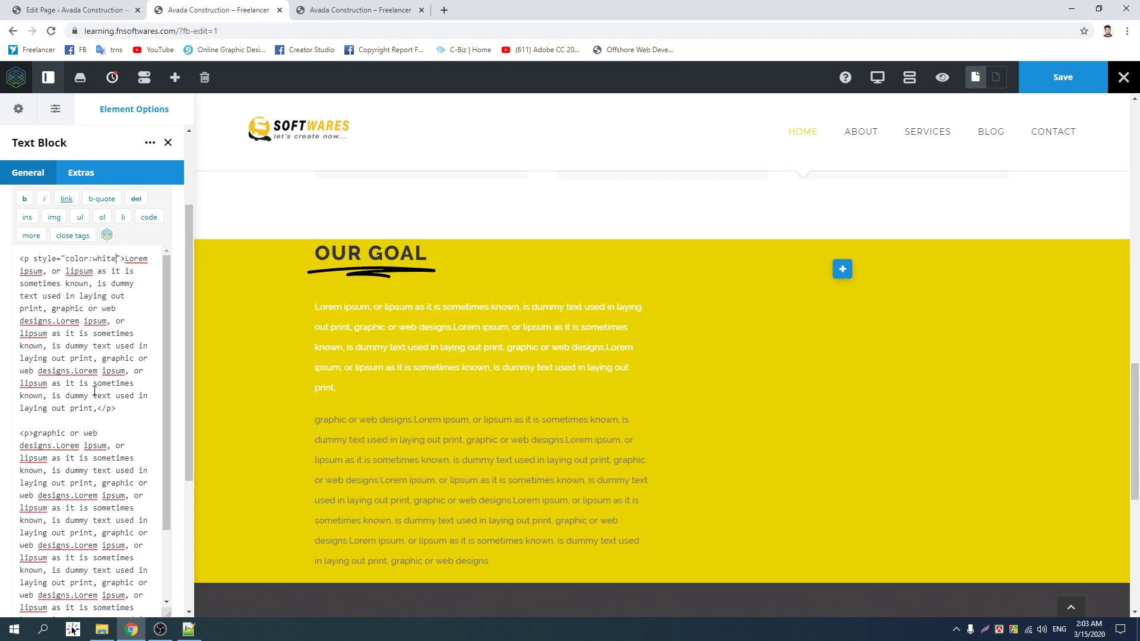
- Set the first paragraph's colour value to #333
{"action": "double_click", "coordinate": [109, 259]}
{"action": "left_click", "coordinate": [110, 259]}
{"action": "key", "text": "shift+Right"}
{"action": "type", "text": "#"}
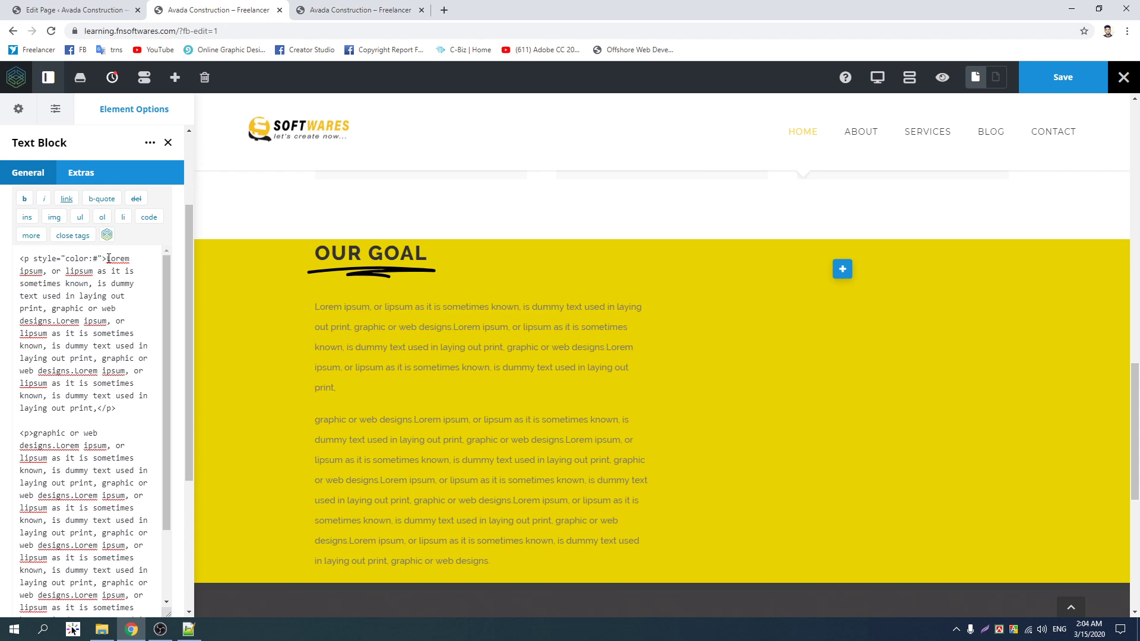
{"action": "type", "text": "ddd"}
{"action": "key", "text": "BackSpace"}
{"action": "key", "text": "BackSpace"}
{"action": "key", "text": "BackSpace"}
{"action": "type", "text": "333"}
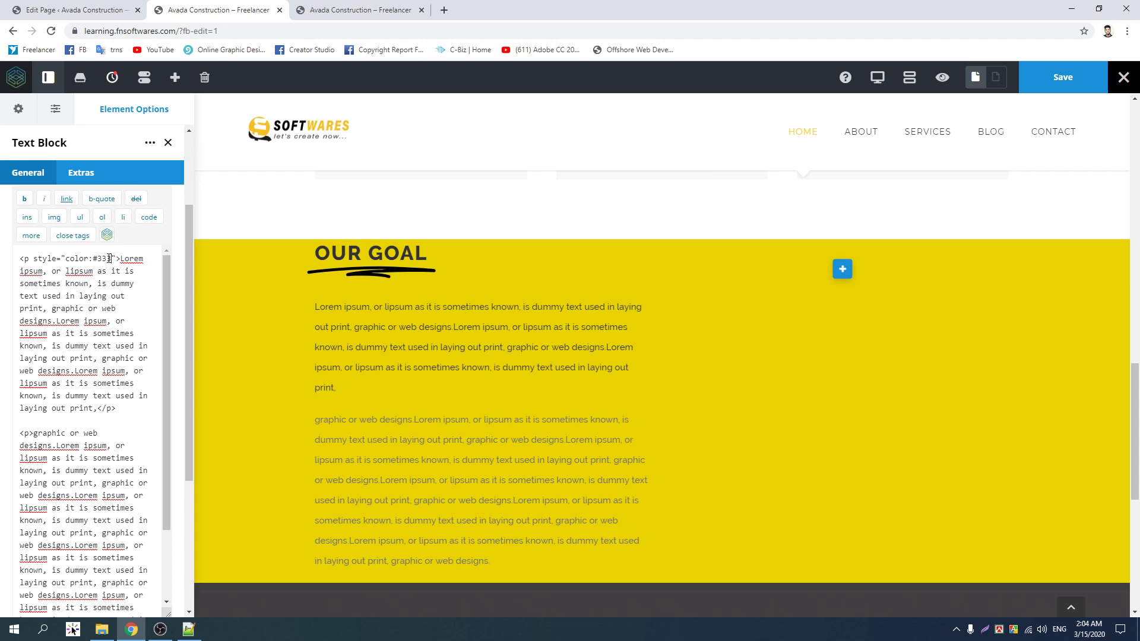
- Copy the color:#333 style into the second paragraph's tag and save the page
{"action": "left_click_drag", "start_coordinate": [28, 259], "coordinate": [96, 259]}
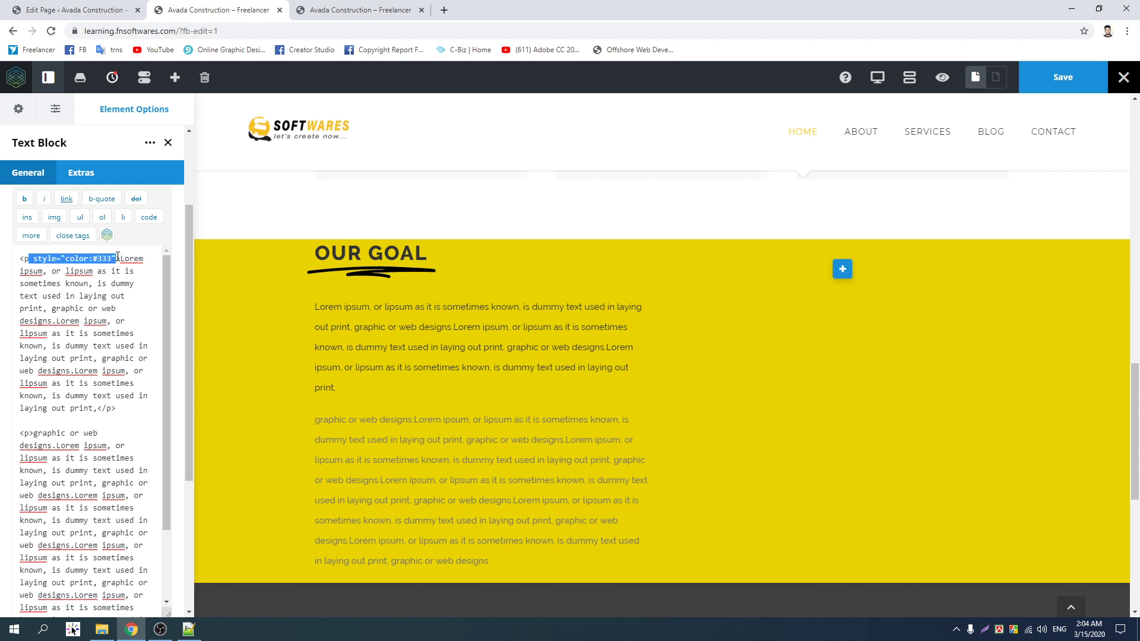
{"action": "left_click", "coordinate": [30, 434]}
{"action": "type", "text": "style=\"color:#333\""}
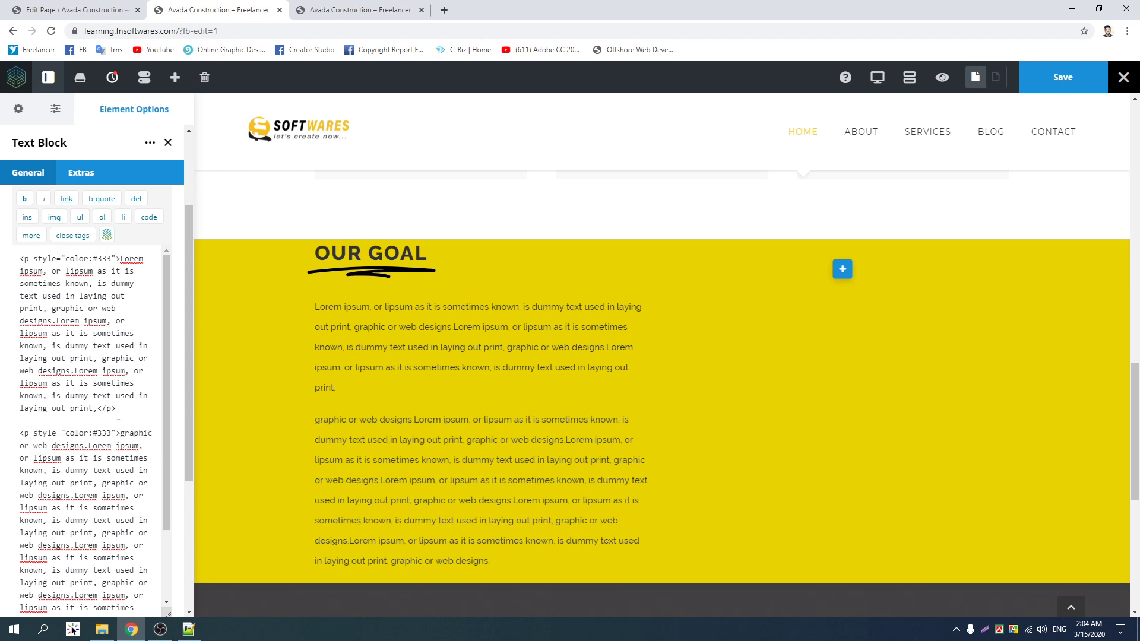
{"action": "left_click", "coordinate": [1079, 72]}
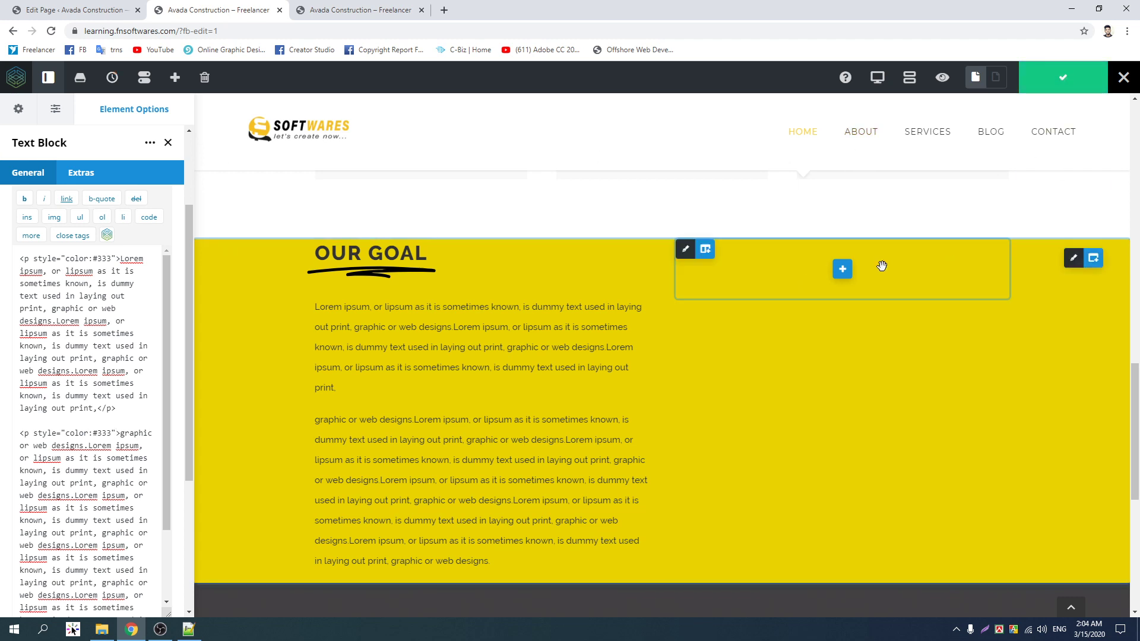
- Add a Counter Boxes element to the right column of the yellow section
{"action": "left_click", "coordinate": [842, 270]}
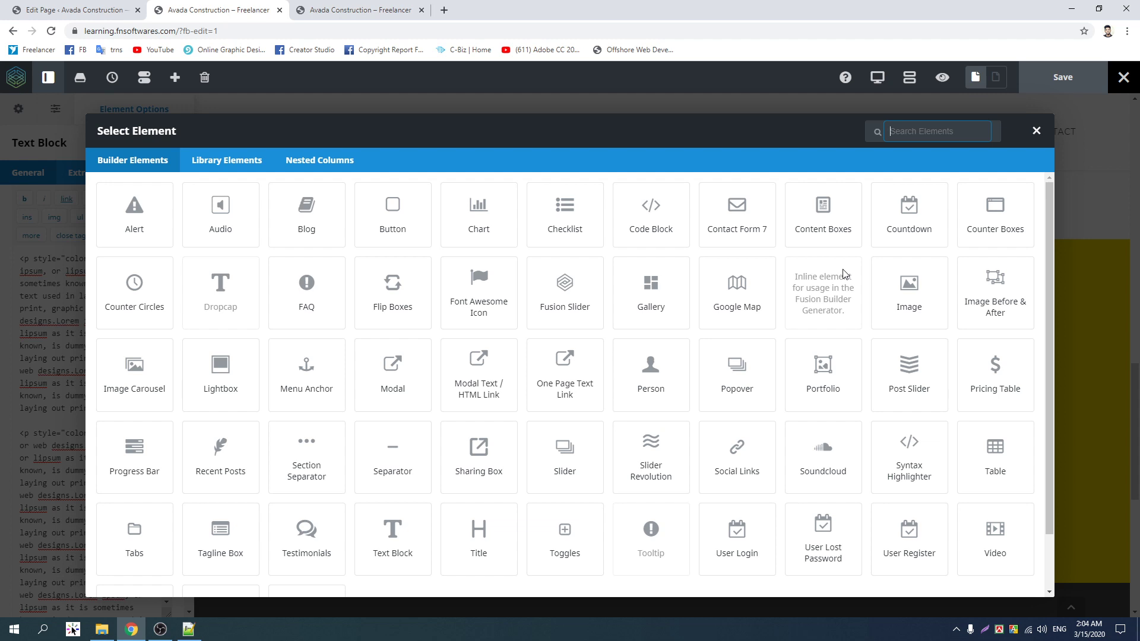
{"action": "left_click", "coordinate": [986, 220]}
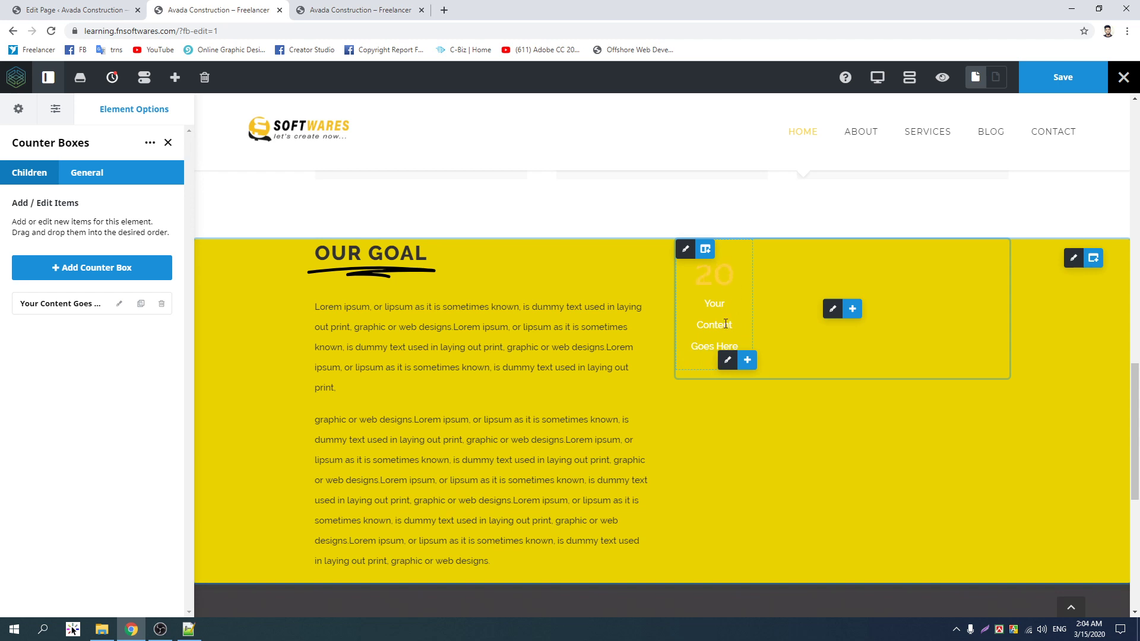
- Change the counter box caption to PROJECTS COMPLETED, keeping it counting up
{"action": "left_click", "coordinate": [119, 304]}
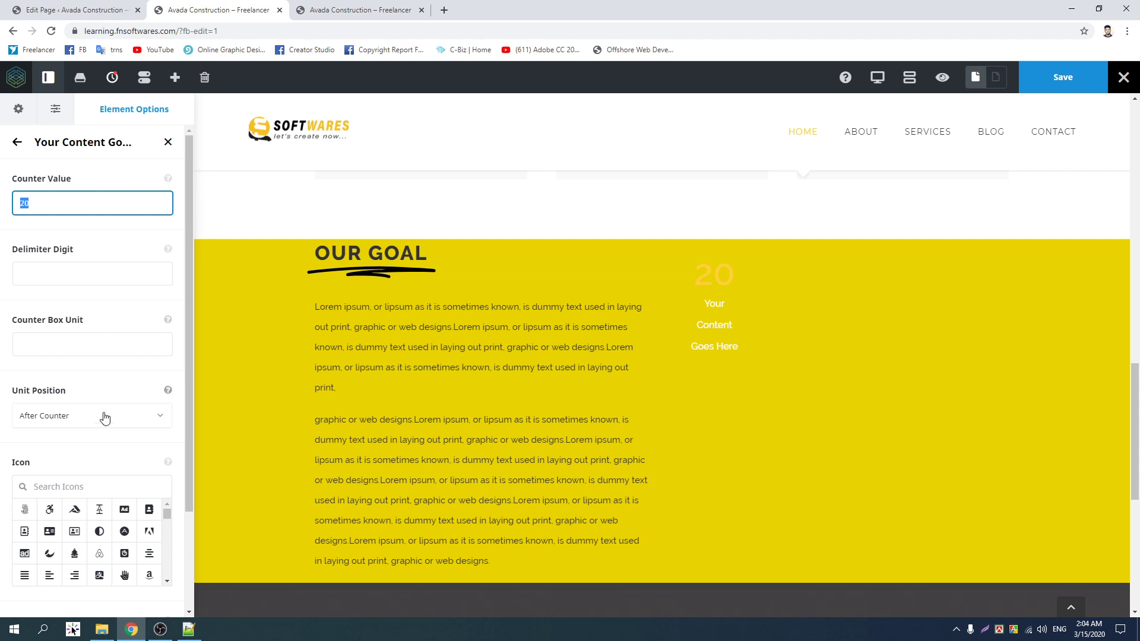
{"action": "scroll", "coordinate": [92, 380], "scroll_direction": "down", "scroll_amount": 2}
{"action": "left_click", "coordinate": [37, 591]}
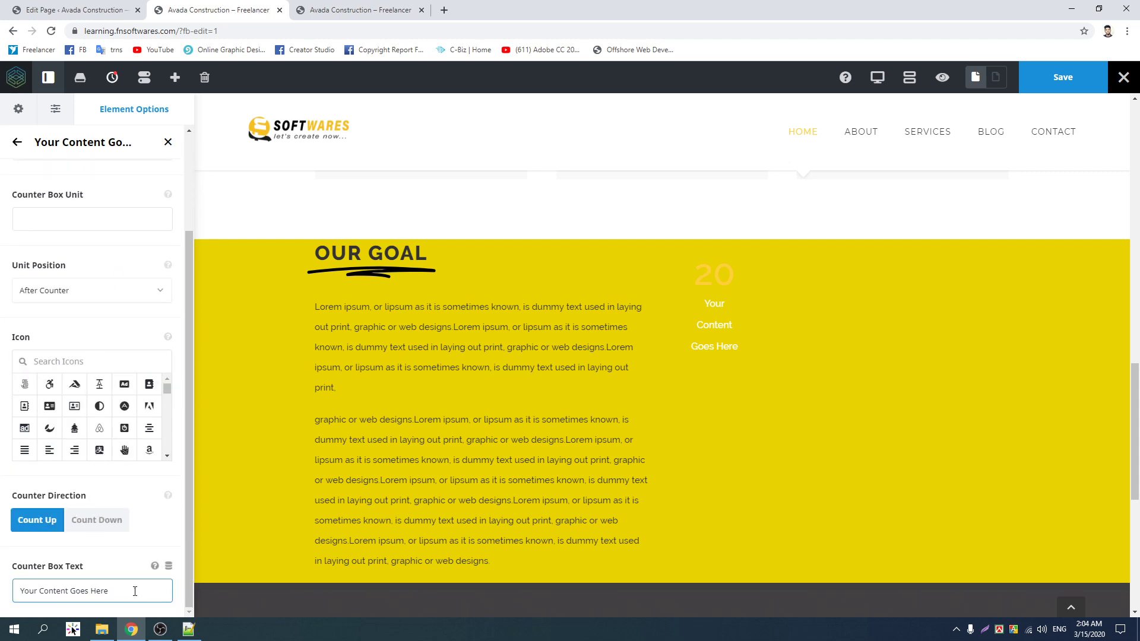
{"action": "key", "text": "ctrl+a"}
{"action": "key", "text": "BackSpace"}
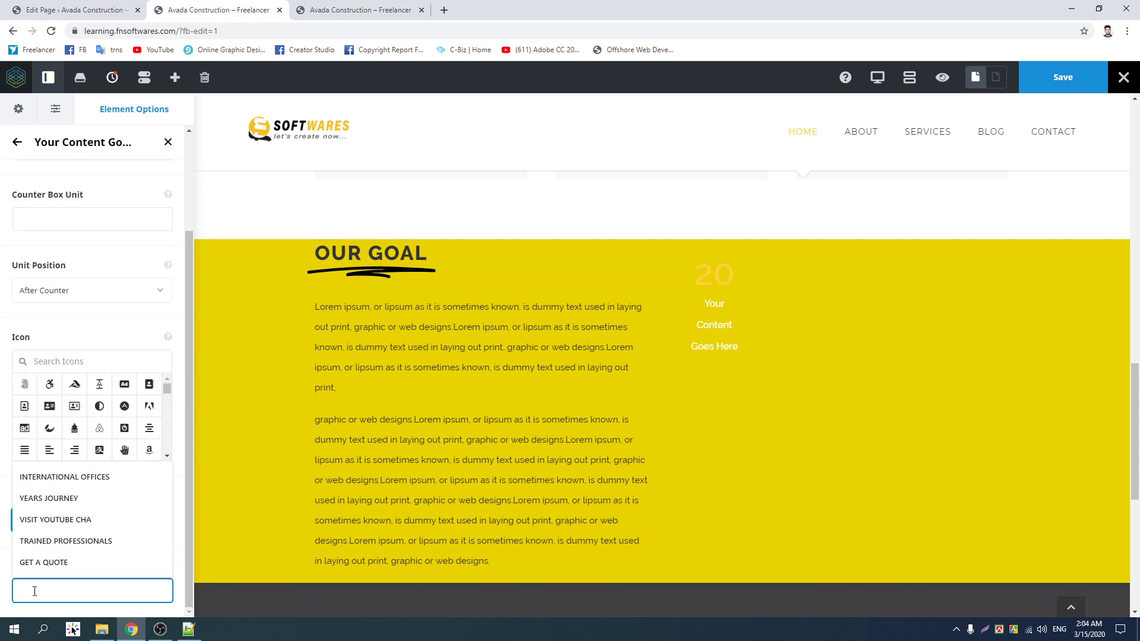
{"action": "type", "text": "PROJECTS"}
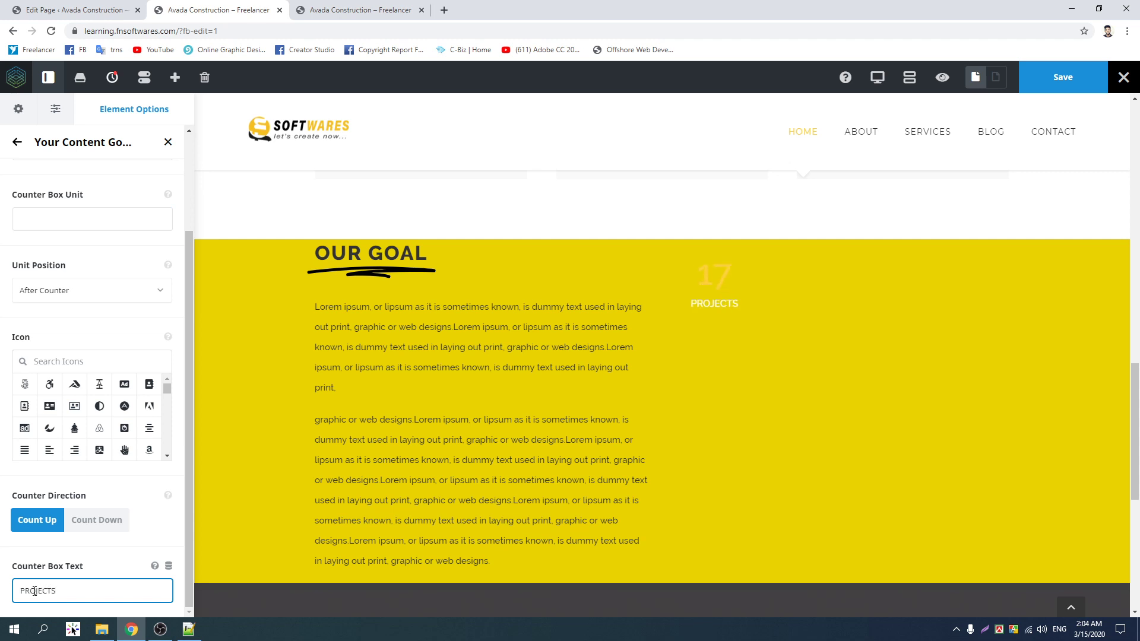
{"action": "type", "text": " COMPLETED"}
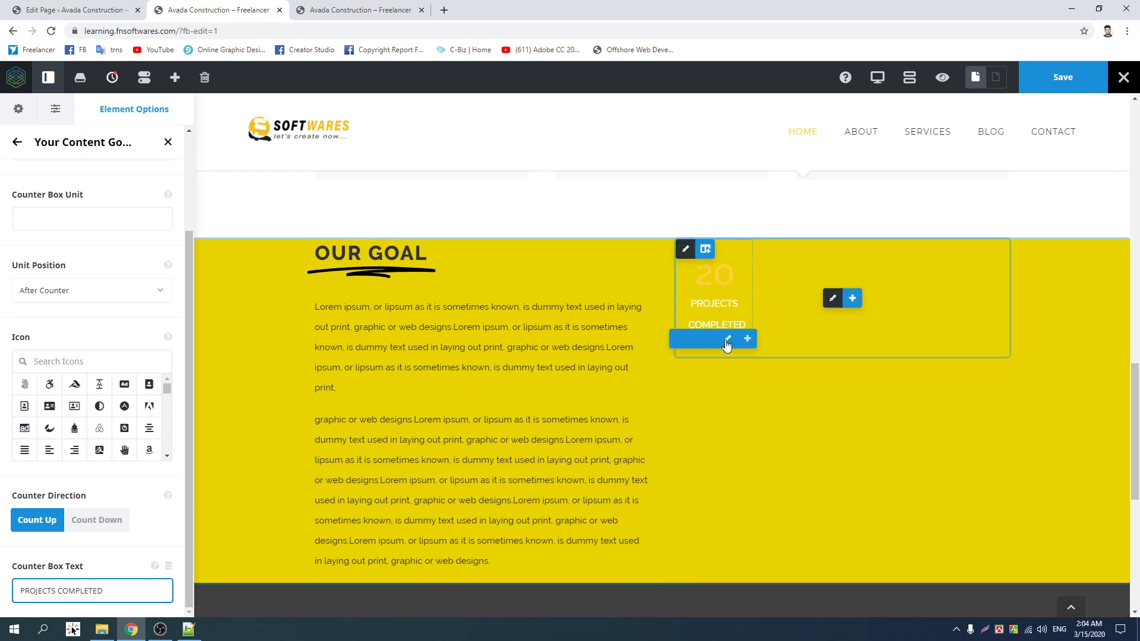
{"action": "scroll", "coordinate": [77, 321], "scroll_direction": "up", "scroll_amount": 2}
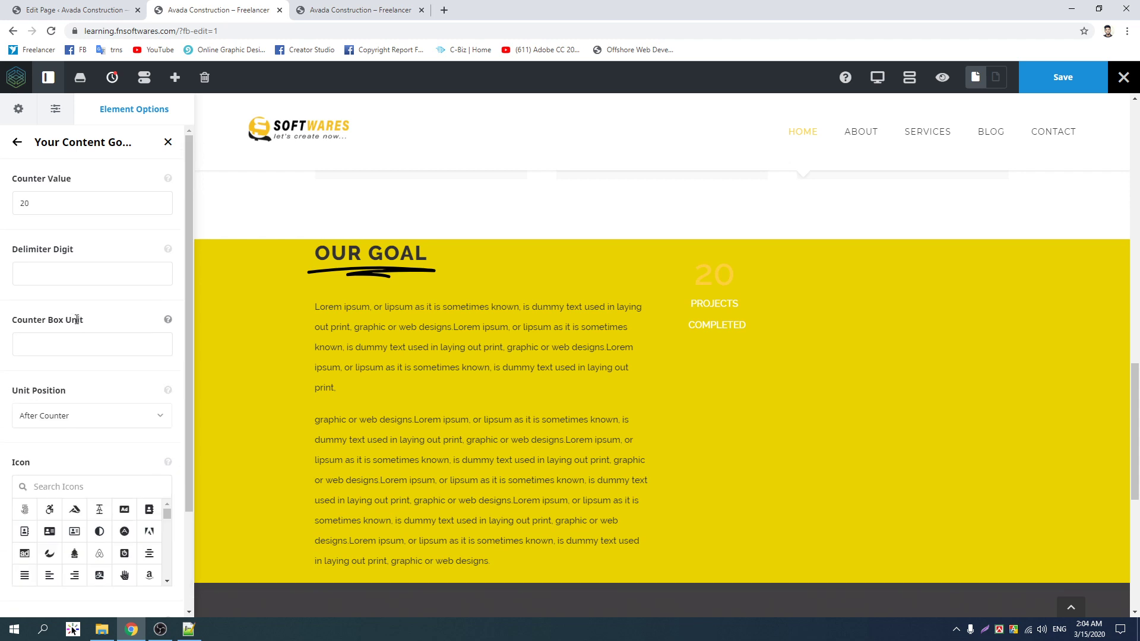
{"action": "scroll", "coordinate": [79, 330], "scroll_direction": "down", "scroll_amount": 2}
{"action": "left_click", "coordinate": [97, 526]}
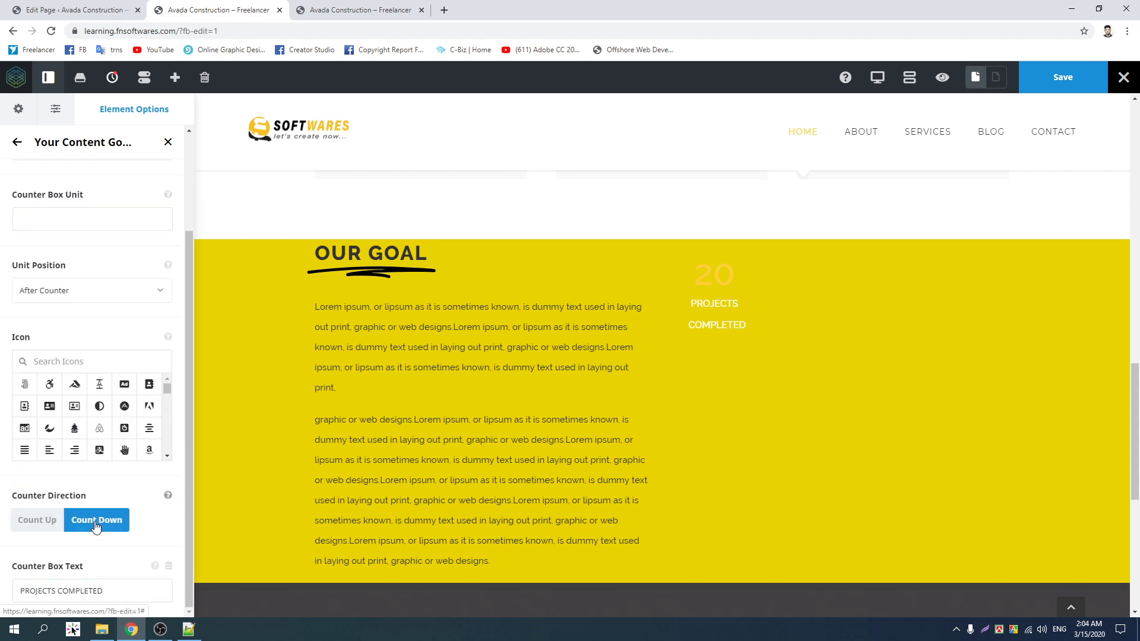
{"action": "left_click", "coordinate": [52, 526]}
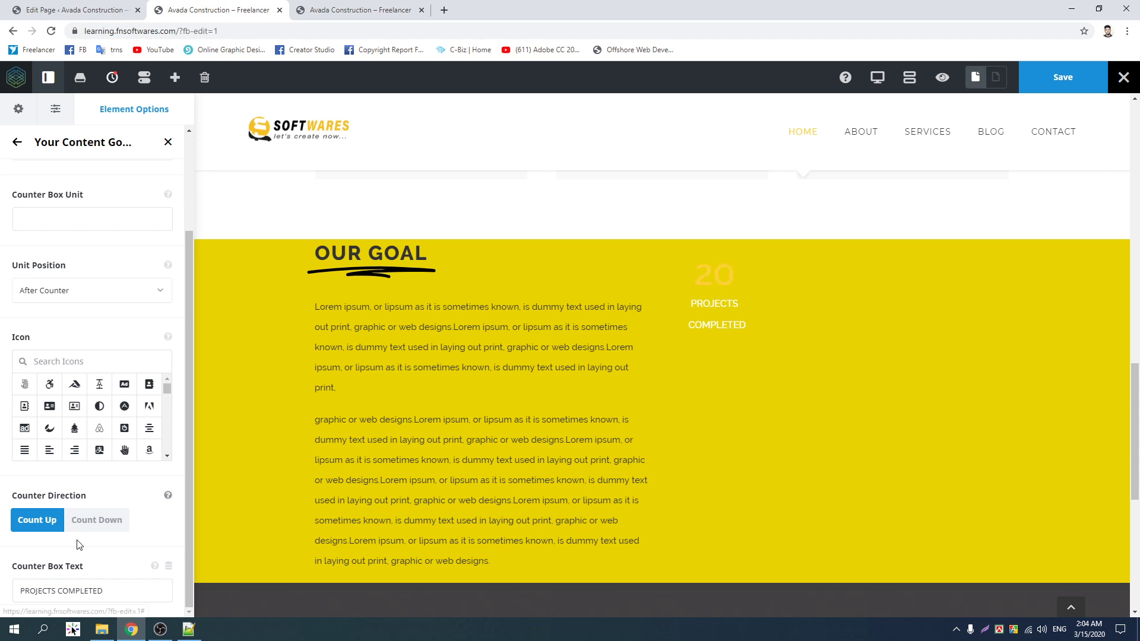
- Search icons for 'project' and give the counter the list-check icon
{"action": "scroll", "coordinate": [103, 463], "scroll_direction": "up", "scroll_amount": 2}
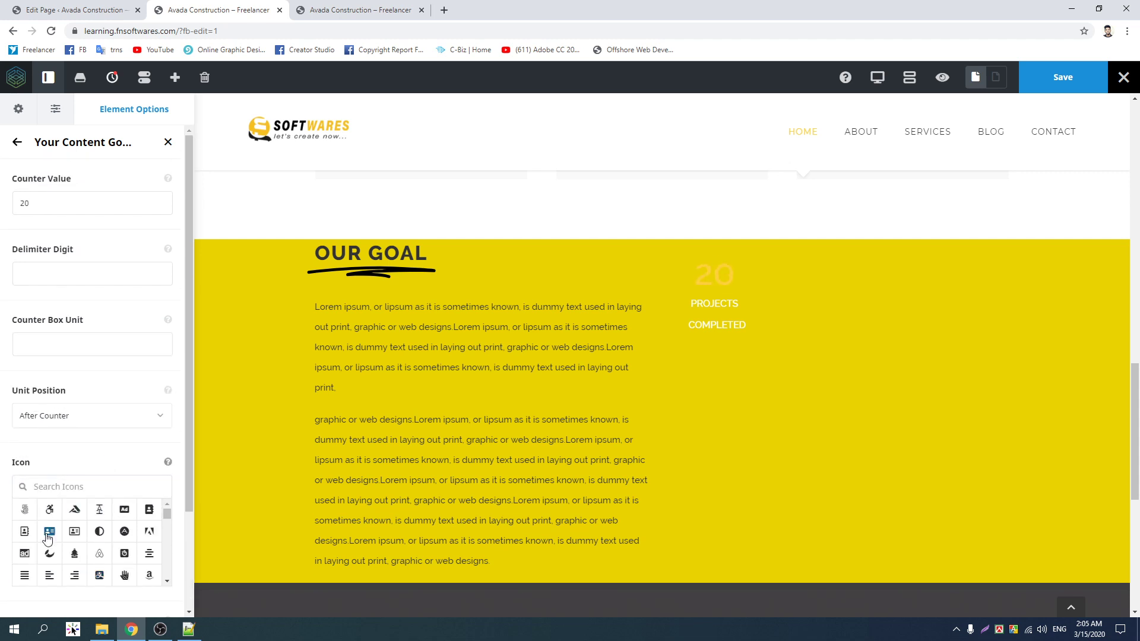
{"action": "left_click", "coordinate": [100, 484]}
{"action": "type", "text": "project"}
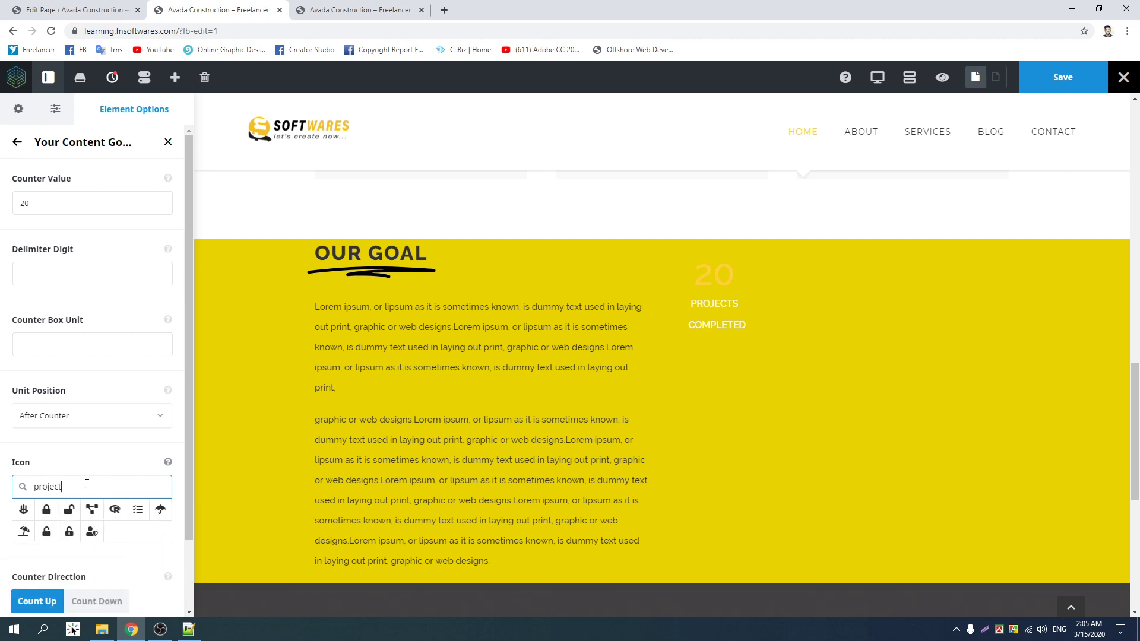
{"action": "left_click", "coordinate": [139, 511]}
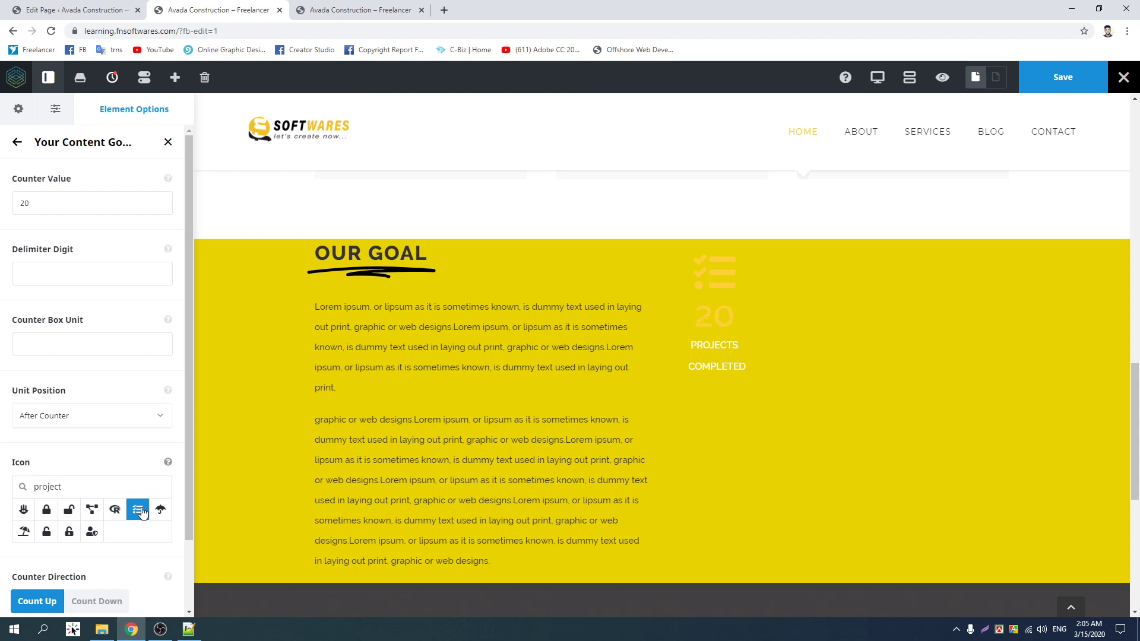
{"action": "left_click", "coordinate": [91, 427]}
{"action": "left_click", "coordinate": [80, 465]}
{"action": "left_click", "coordinate": [76, 415]}
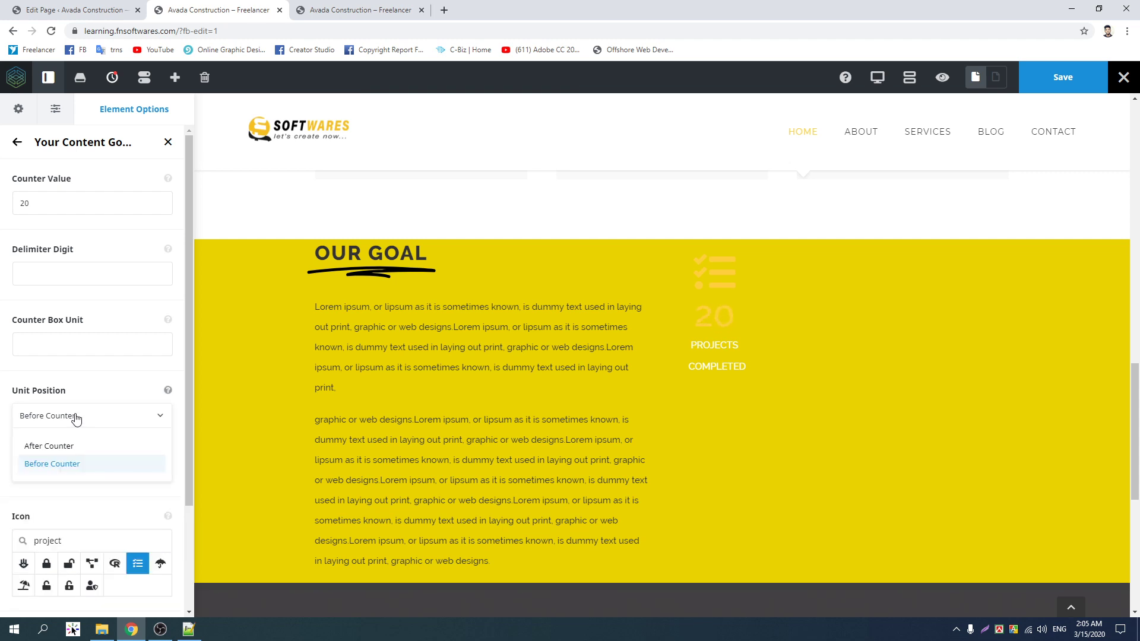
{"action": "left_click", "coordinate": [69, 450]}
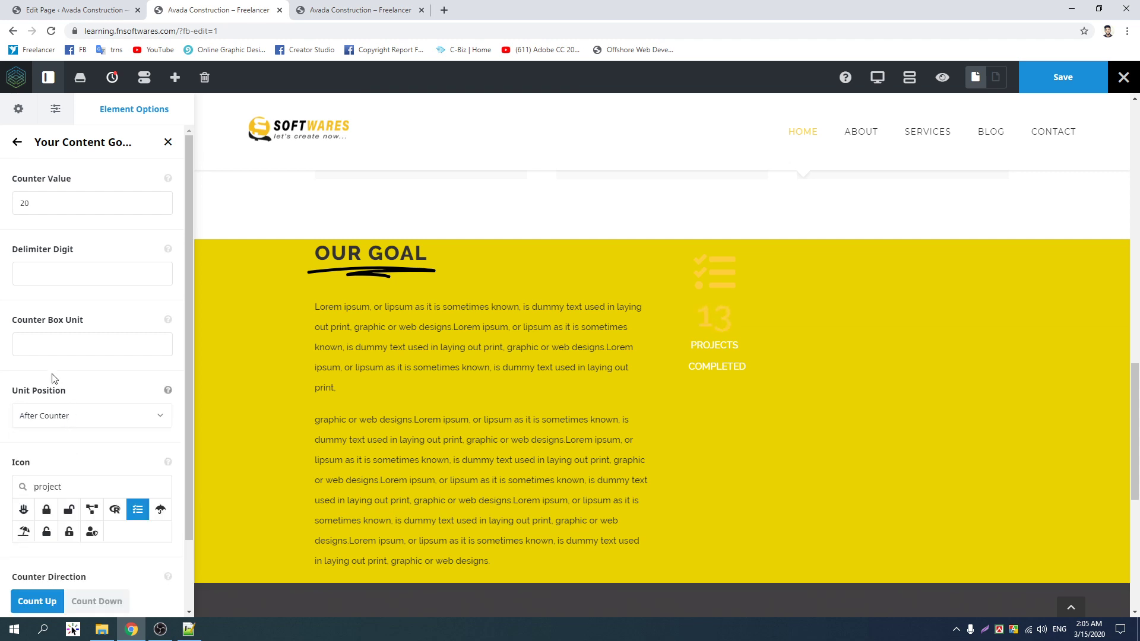
{"action": "left_click", "coordinate": [19, 143]}
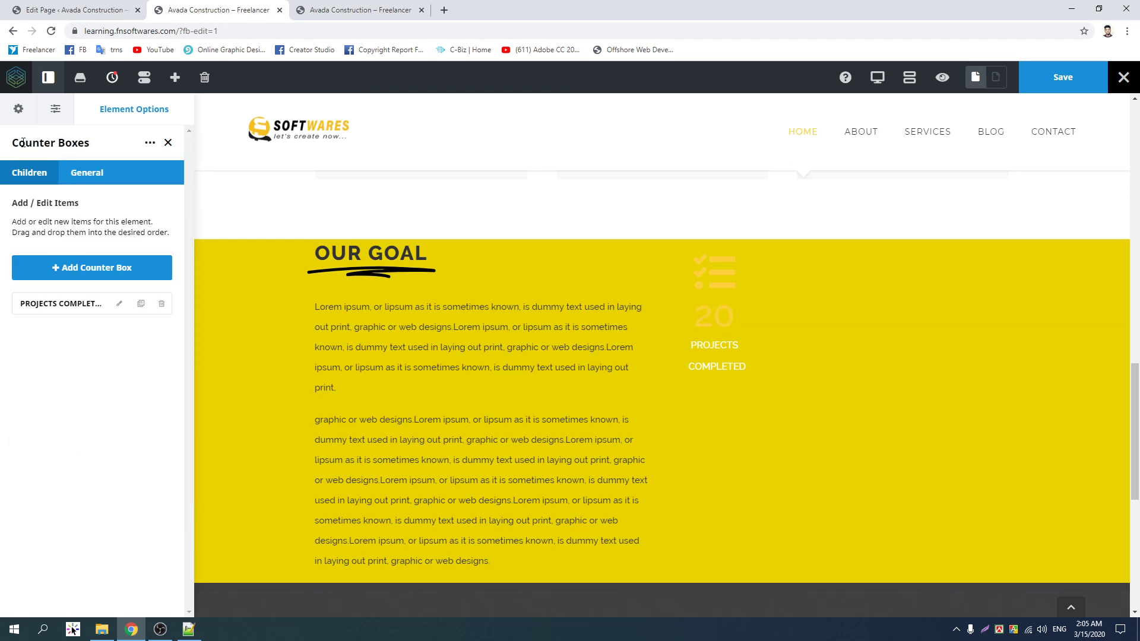
- Clone the PROJECTS COMPLETED counter four times, then delete the extra fifth copy
{"action": "left_click", "coordinate": [140, 304]}
{"action": "left_click", "coordinate": [140, 304]}
{"action": "left_click", "coordinate": [141, 304]}
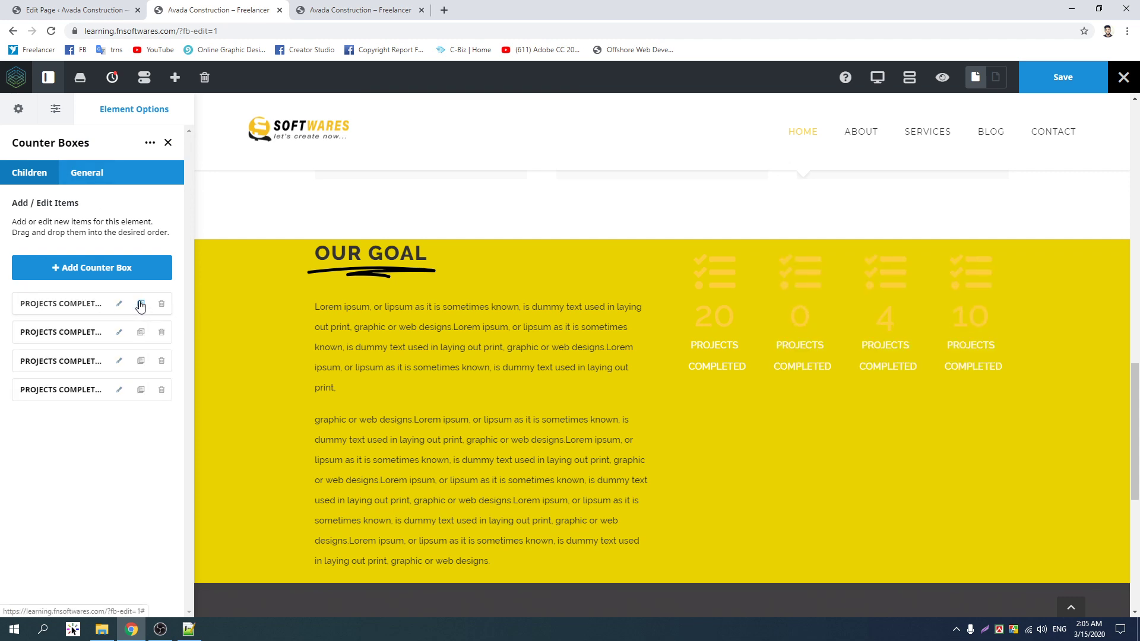
{"action": "left_click", "coordinate": [141, 304]}
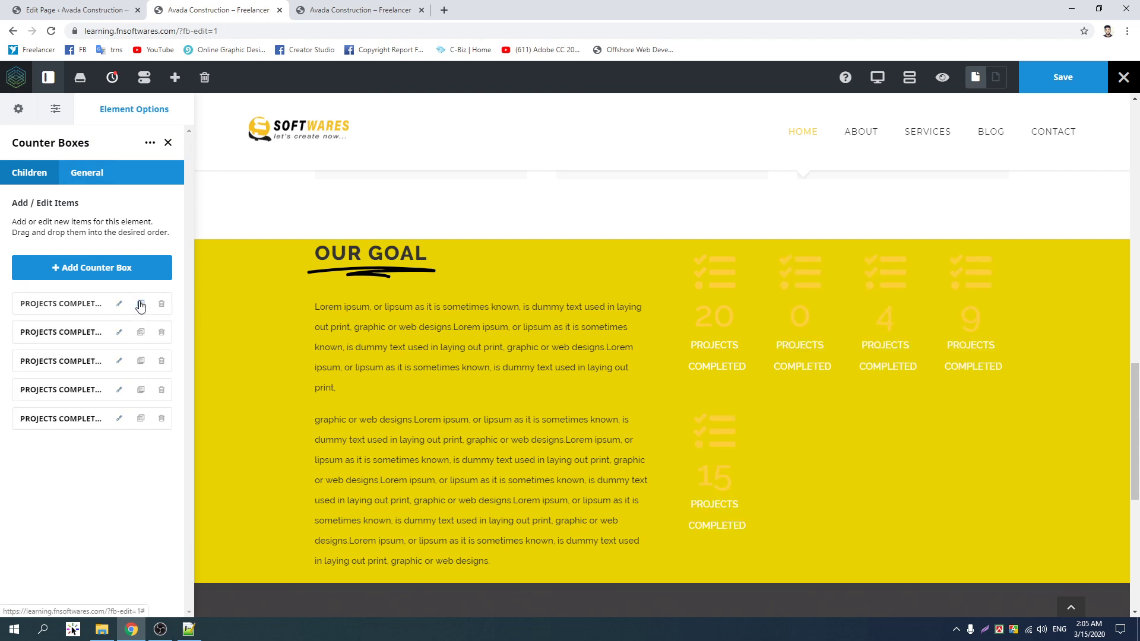
{"action": "left_click", "coordinate": [162, 419]}
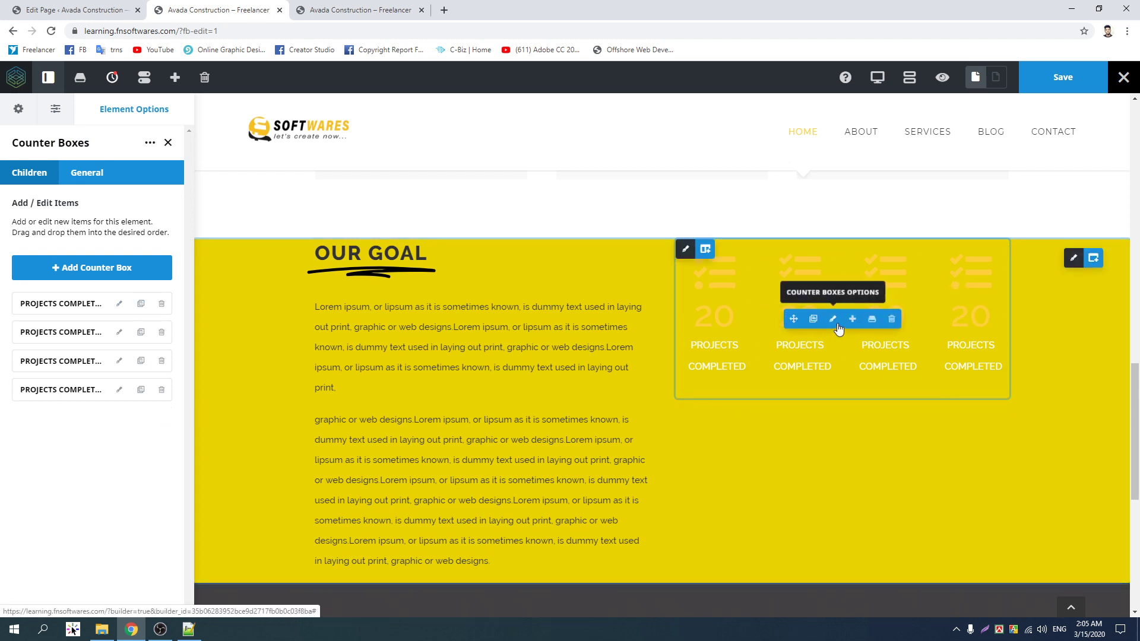
- Make the counter value font colour black and the counter icon size 36
{"action": "left_click", "coordinate": [88, 173]}
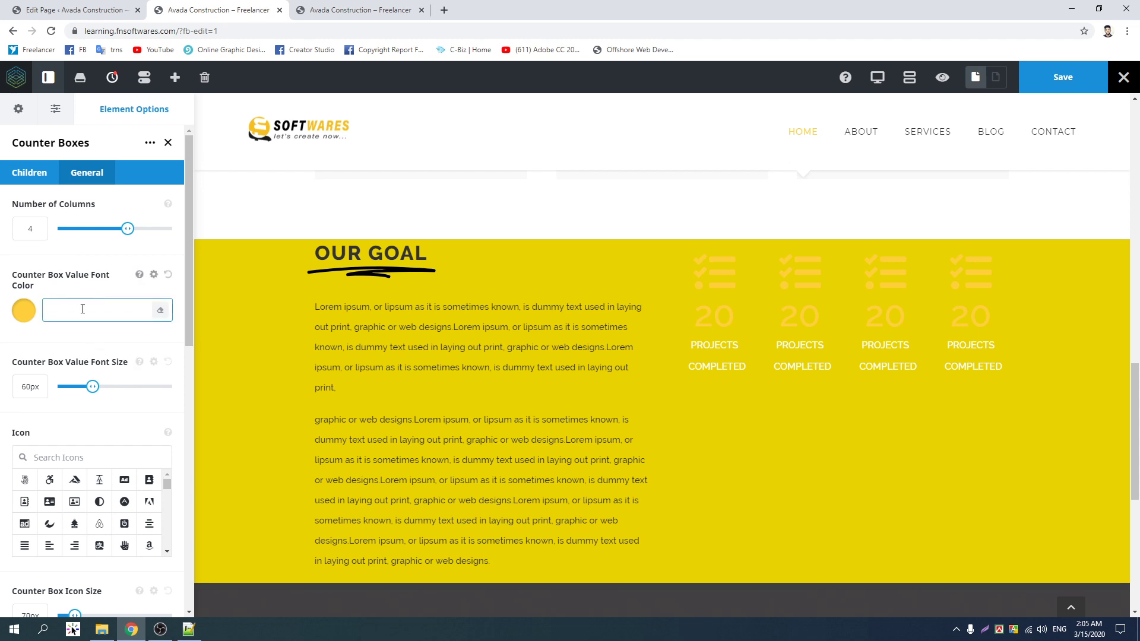
{"action": "left_click", "coordinate": [23, 312]}
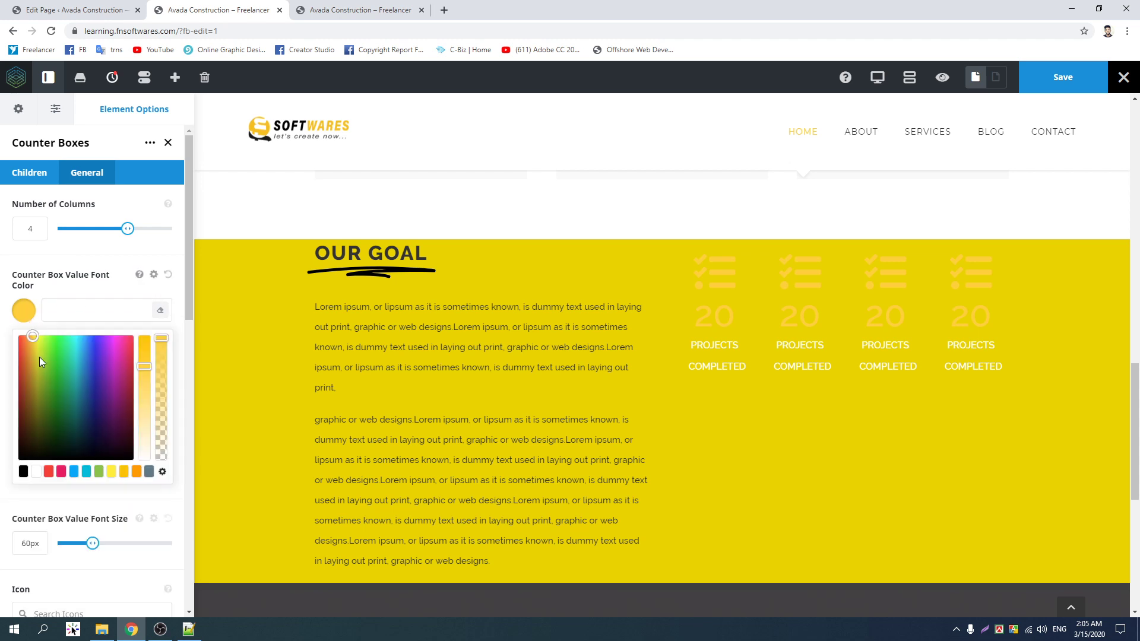
{"action": "left_click", "coordinate": [23, 471]}
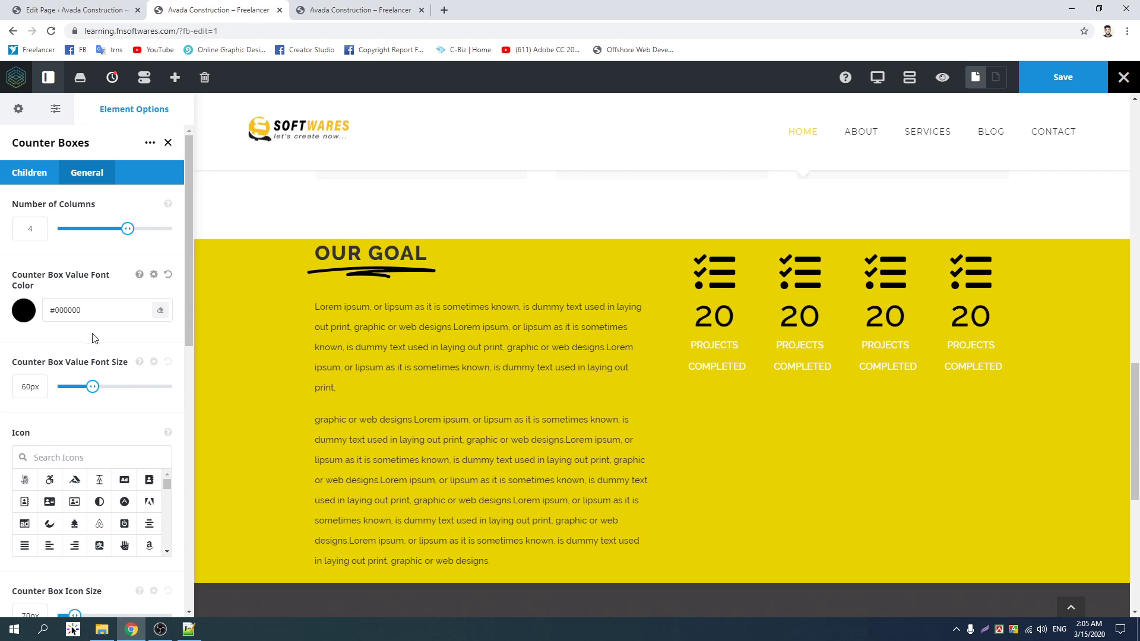
{"action": "scroll", "coordinate": [35, 343], "scroll_direction": "down", "scroll_amount": 4}
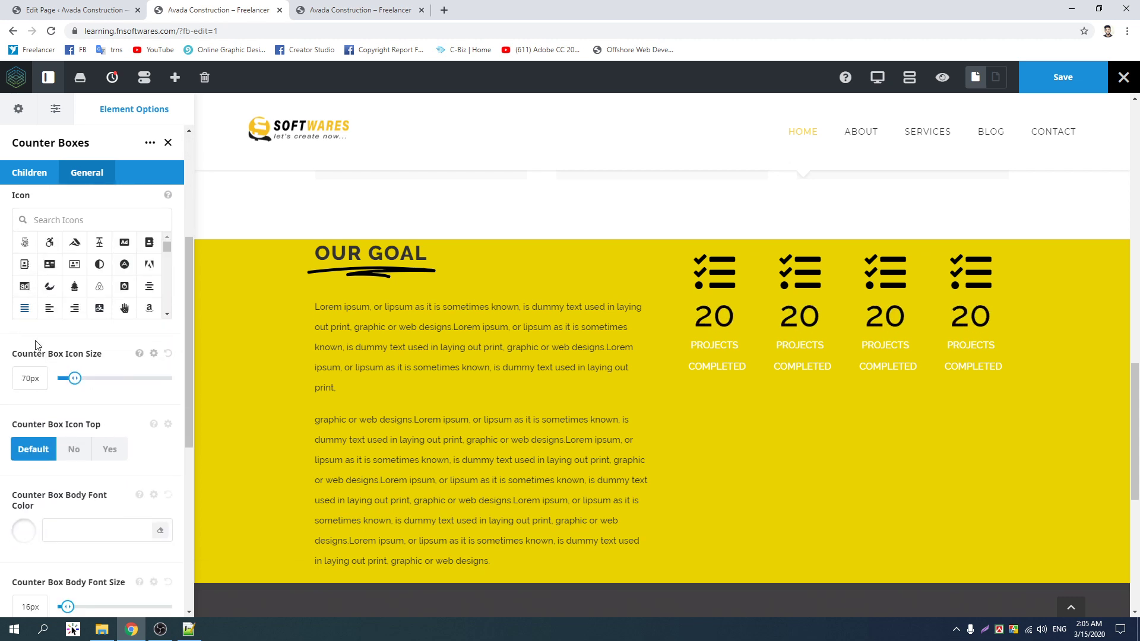
{"action": "mouse_move", "coordinate": [75, 379]}
{"action": "left_mouse_down"}
{"action": "mouse_move", "coordinate": [105, 378]}
{"action": "mouse_move", "coordinate": [66, 379]}
{"action": "left_mouse_up"}
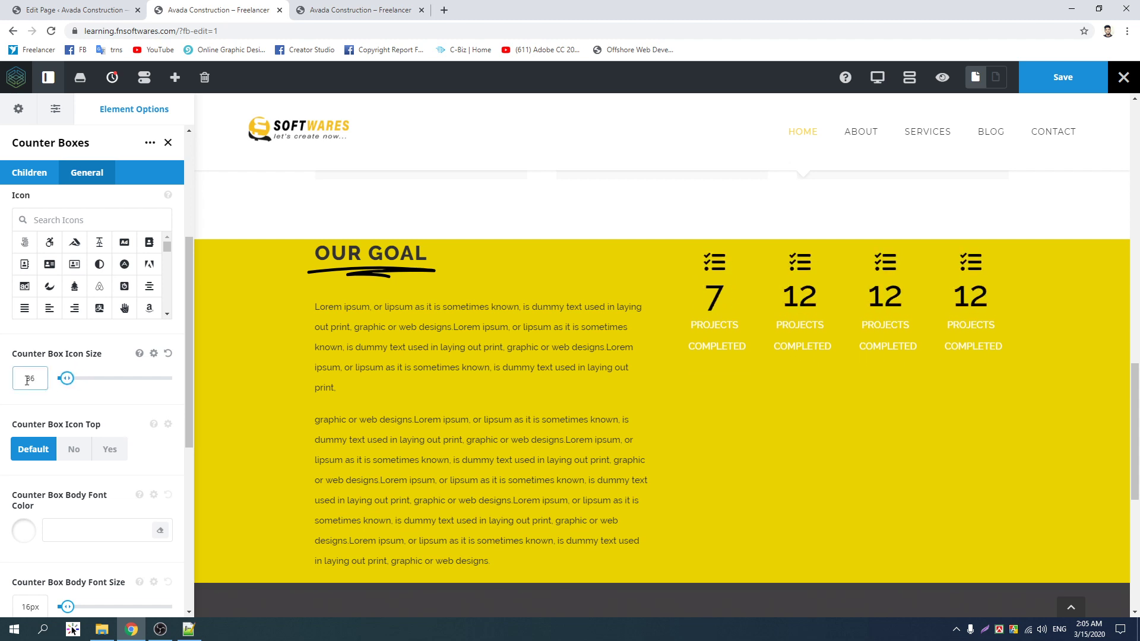
- Keep the counter icons above the numbers after trying the side-by-side placement
{"action": "scroll", "coordinate": [66, 378], "scroll_direction": "down", "scroll_amount": 1}
{"action": "left_click", "coordinate": [80, 391]}
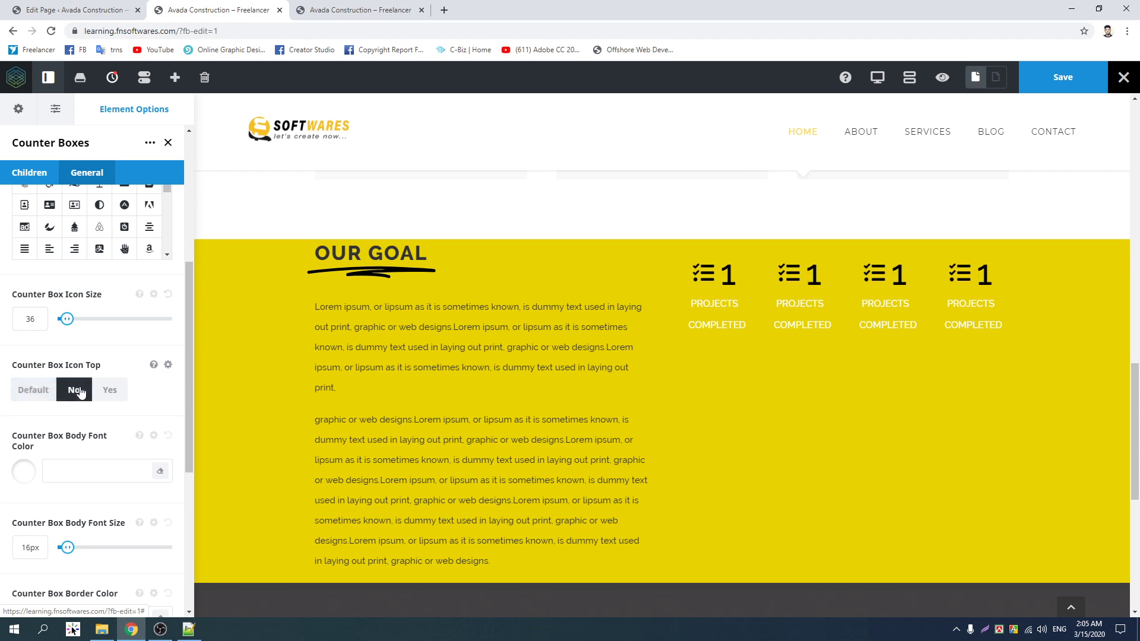
{"action": "left_click", "coordinate": [111, 391]}
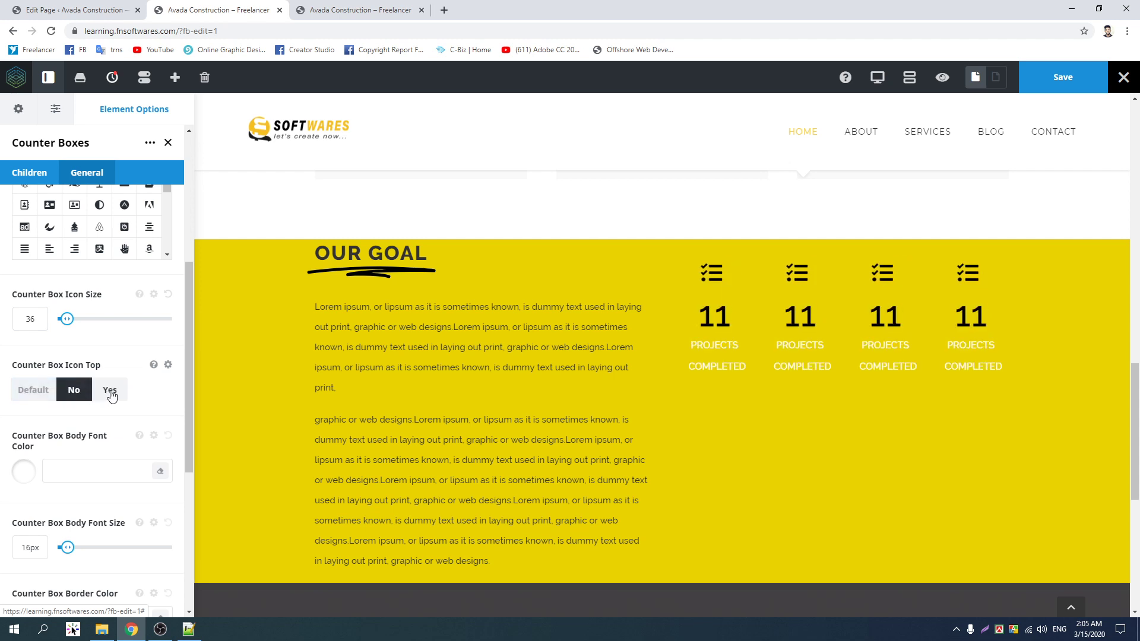
{"action": "left_click", "coordinate": [76, 390]}
{"action": "left_click", "coordinate": [50, 393]}
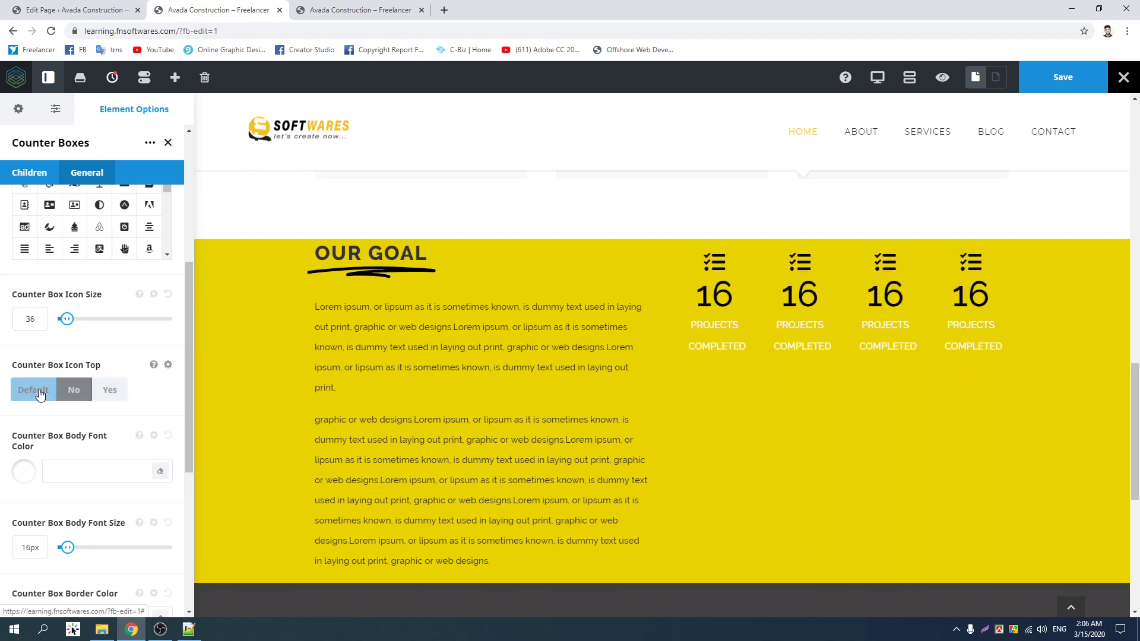
{"action": "left_click", "coordinate": [77, 395]}
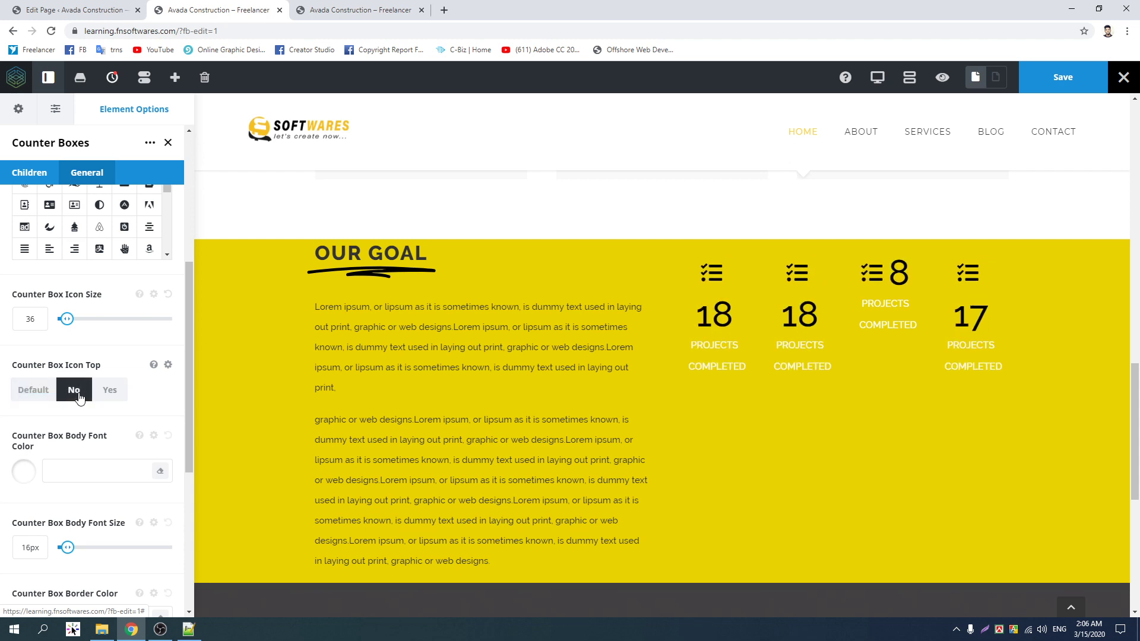
{"action": "left_click", "coordinate": [33, 390]}
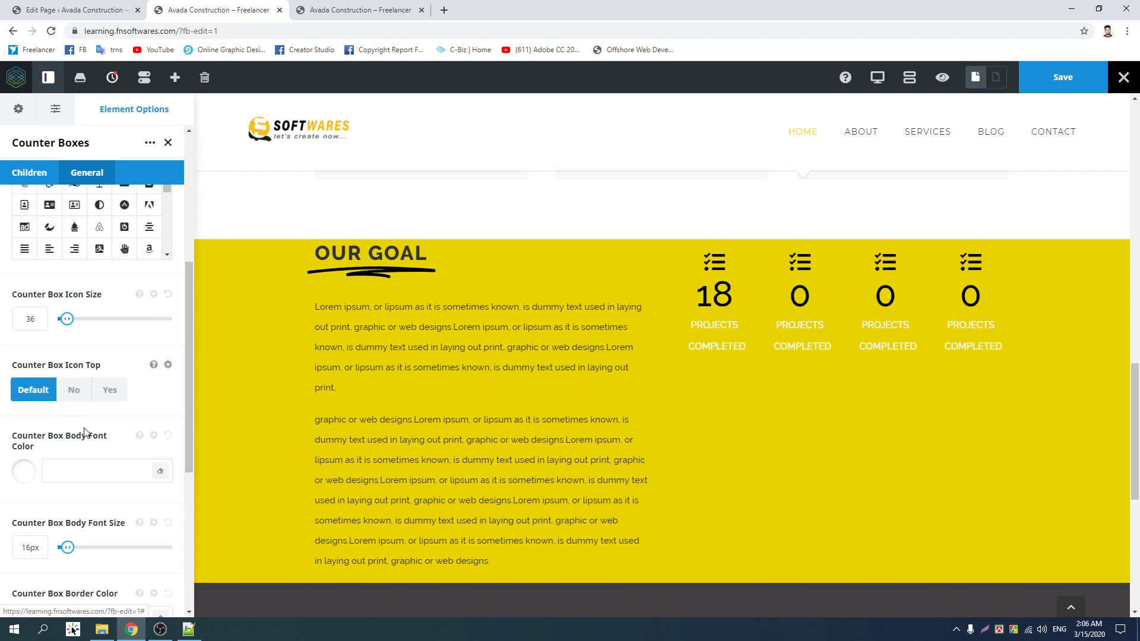
{"action": "left_click", "coordinate": [24, 472]}
{"action": "left_click_drag", "start_coordinate": [57, 567], "coordinate": [48, 599]}
- Make the counter captions black and the counter box borders white (#ffffff)
{"action": "scroll", "coordinate": [65, 492], "scroll_direction": "down", "scroll_amount": 3}
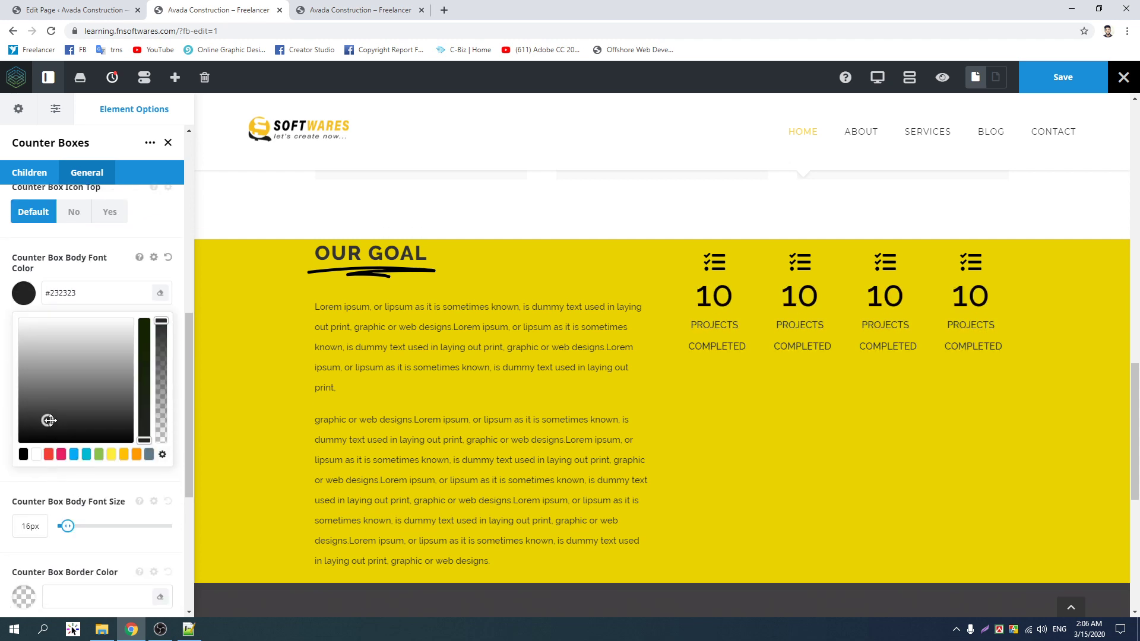
{"action": "left_click", "coordinate": [23, 454]}
{"action": "left_click", "coordinate": [34, 501]}
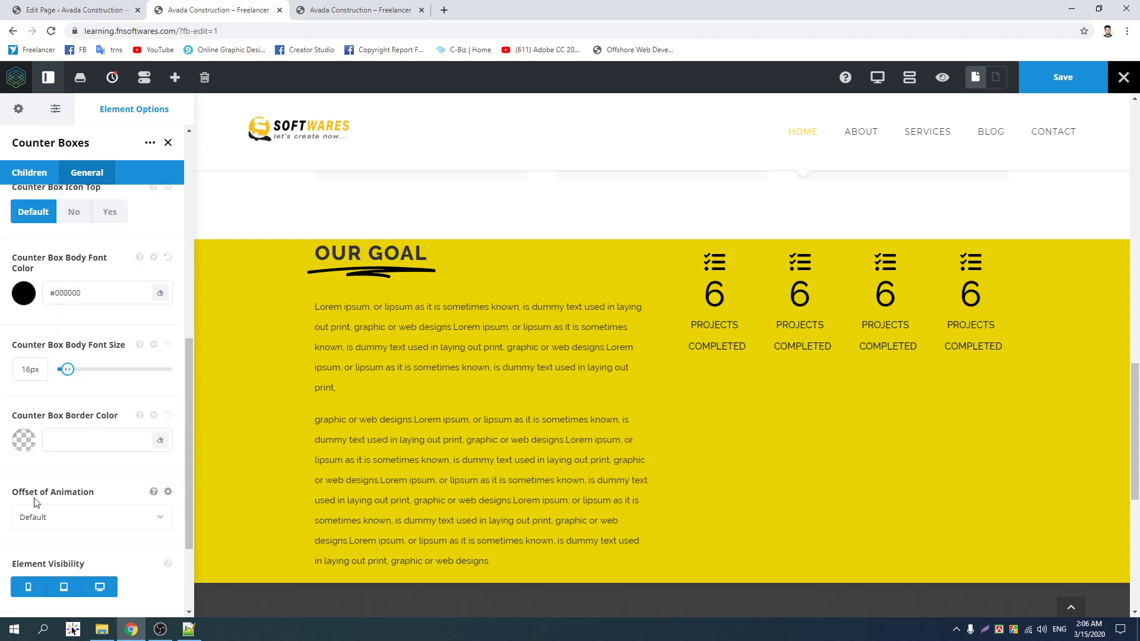
{"action": "left_click", "coordinate": [42, 444]}
{"action": "left_click_drag", "start_coordinate": [44, 539], "coordinate": [156, 468]}
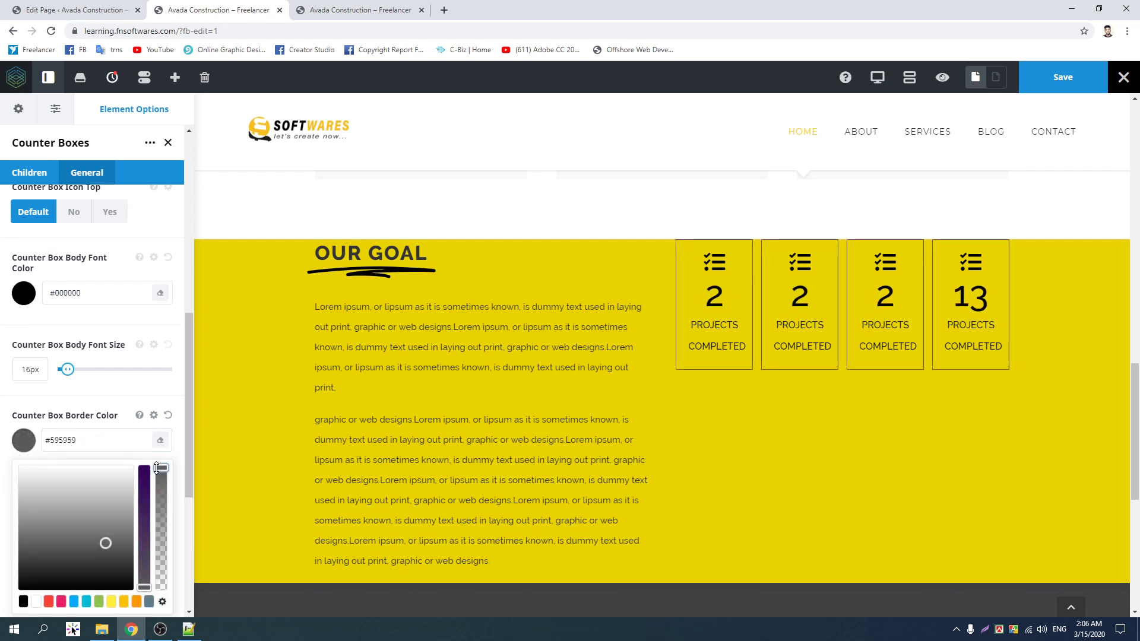
{"action": "scroll", "coordinate": [78, 498], "scroll_direction": "down", "scroll_amount": 1}
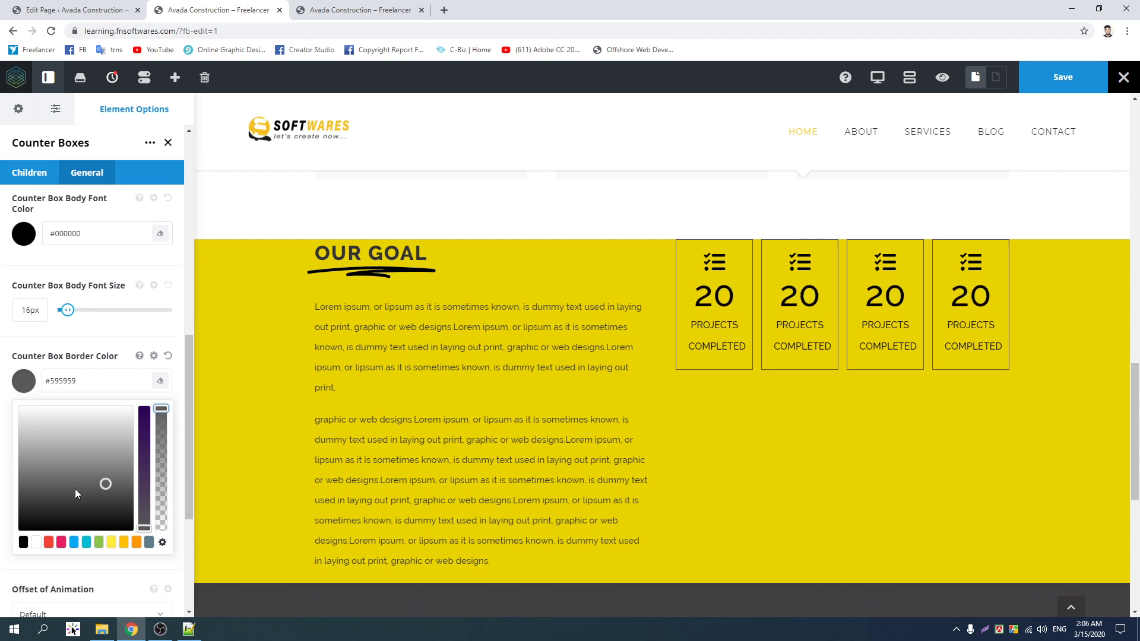
{"action": "left_click_drag", "start_coordinate": [75, 489], "coordinate": [7, 402]}
{"action": "left_click", "coordinate": [51, 387]}
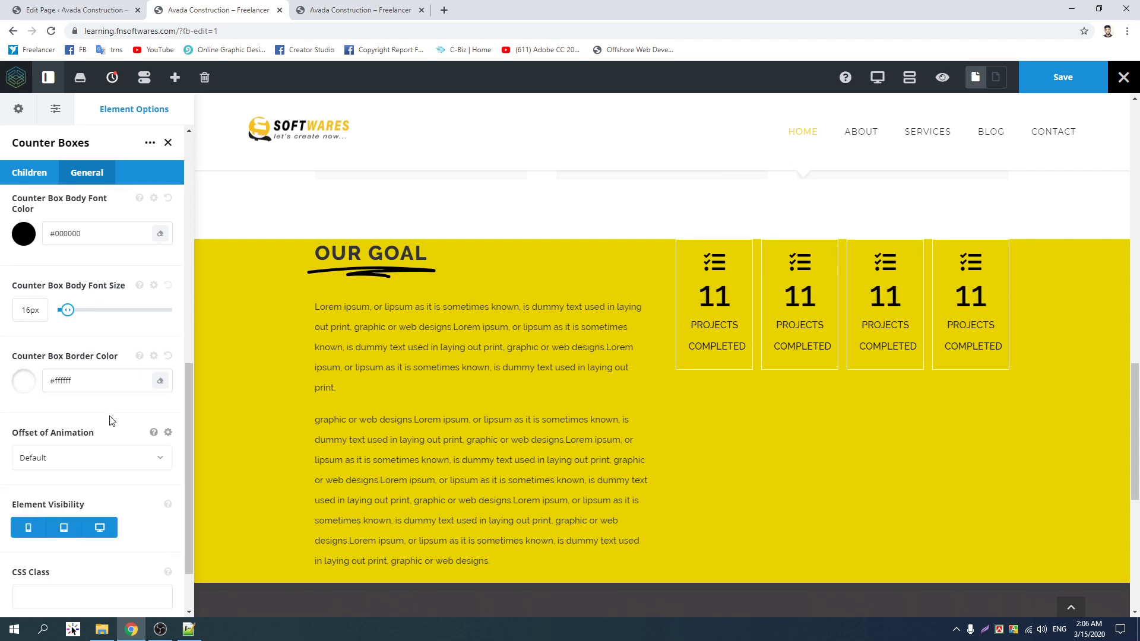
- Set Offset of Animation to 'Top of element hits bottom of viewport'
{"action": "left_click", "coordinate": [91, 461]}
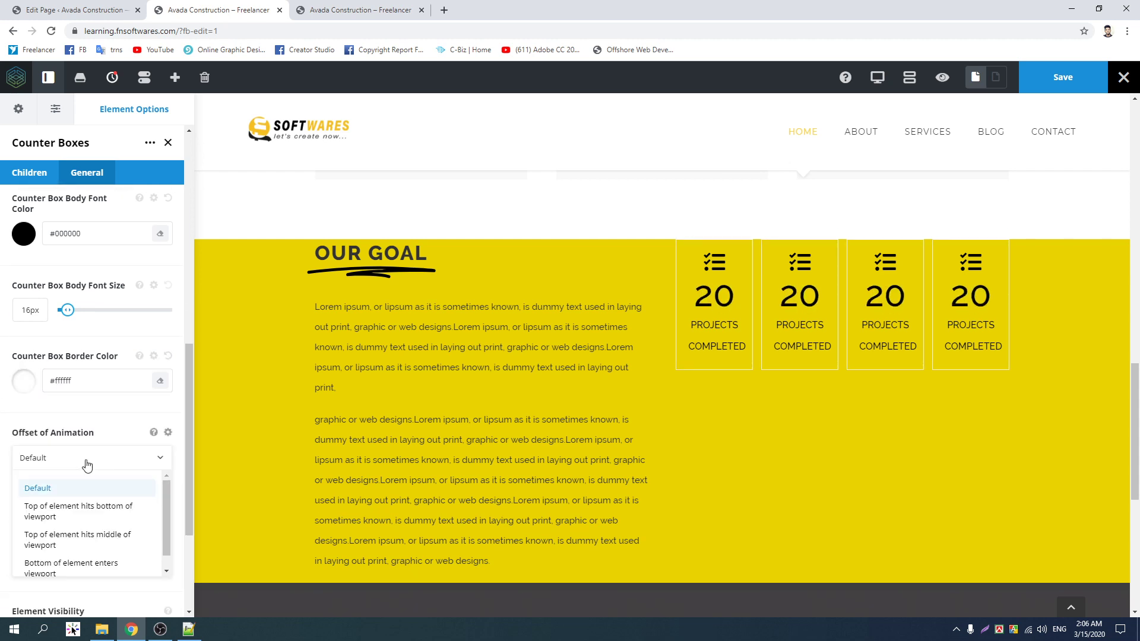
{"action": "left_click", "coordinate": [70, 513]}
{"action": "scroll", "coordinate": [38, 461], "scroll_direction": "down", "scroll_amount": 2}
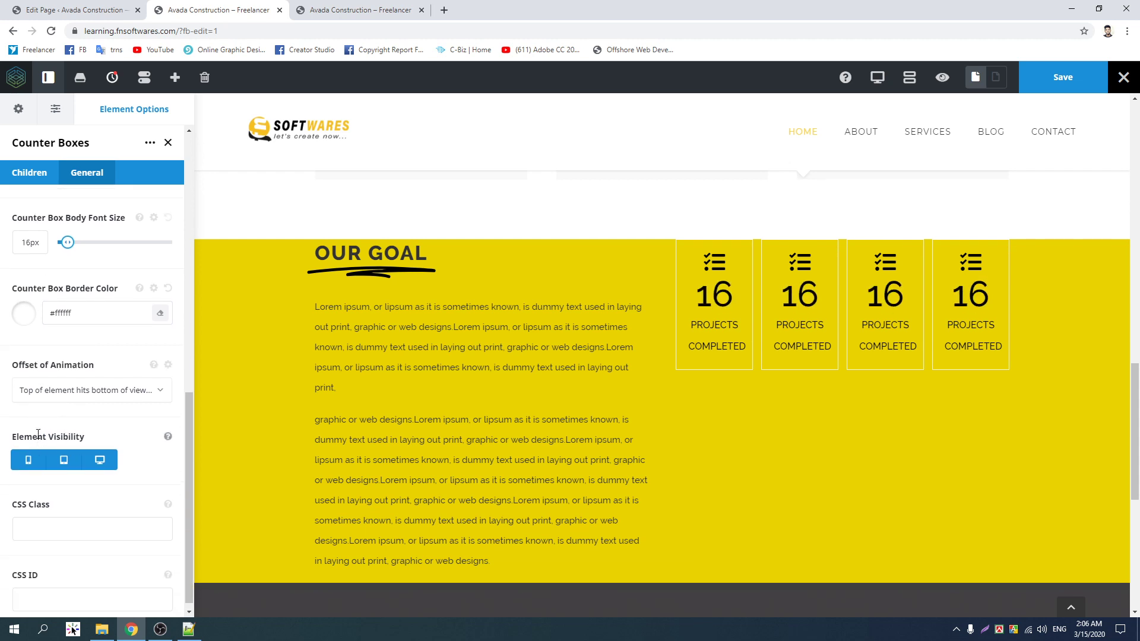
{"action": "scroll", "coordinate": [38, 438], "scroll_direction": "up", "scroll_amount": 9}
{"action": "scroll", "coordinate": [37, 439], "scroll_direction": "up", "scroll_amount": 2}
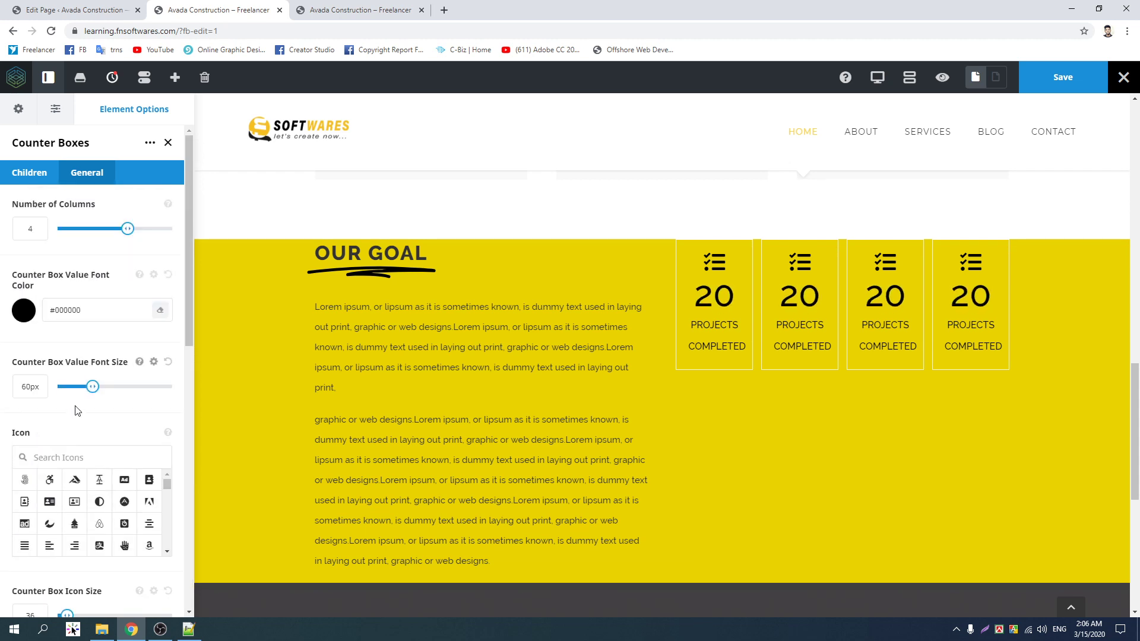
{"action": "scroll", "coordinate": [74, 375], "scroll_direction": "down", "scroll_amount": 6}
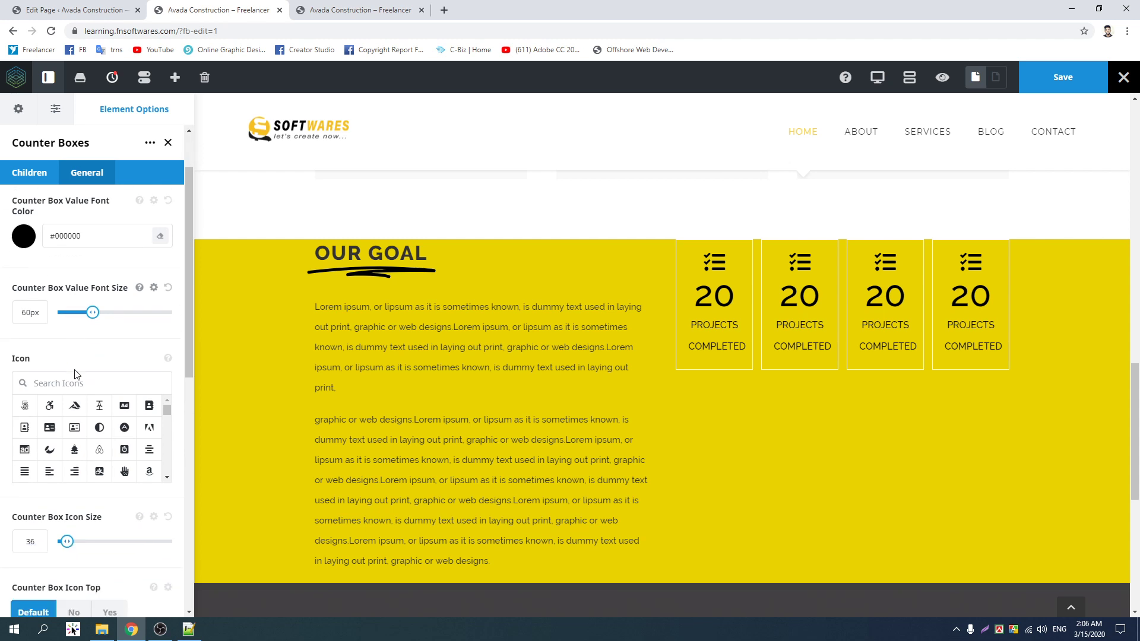
{"action": "scroll", "coordinate": [72, 374], "scroll_direction": "up", "scroll_amount": 7}
{"action": "left_click", "coordinate": [20, 166]}
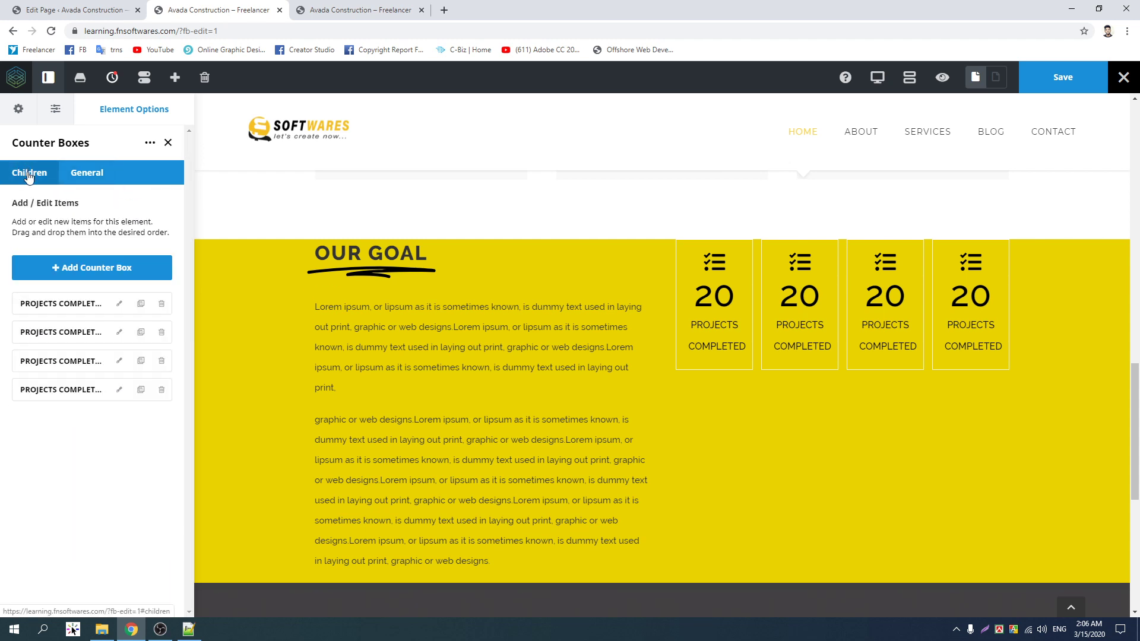
{"action": "left_click", "coordinate": [118, 307]}
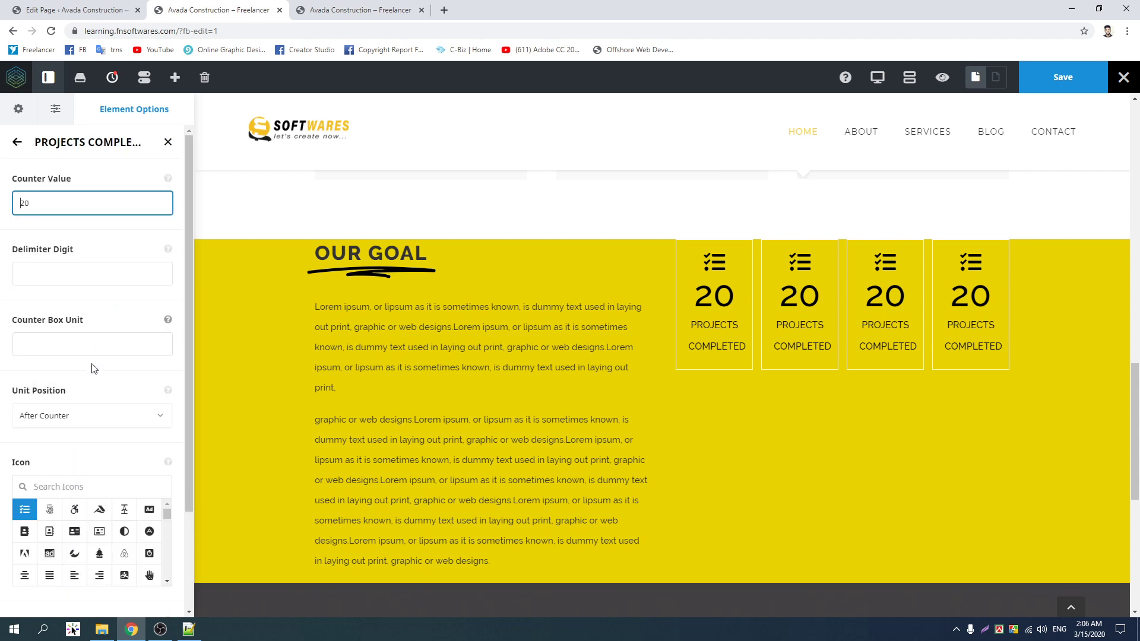
{"action": "scroll", "coordinate": [93, 368], "scroll_direction": "down", "scroll_amount": 2}
{"action": "scroll", "coordinate": [89, 365], "scroll_direction": "up", "scroll_amount": 2}
{"action": "left_click", "coordinate": [81, 182]}
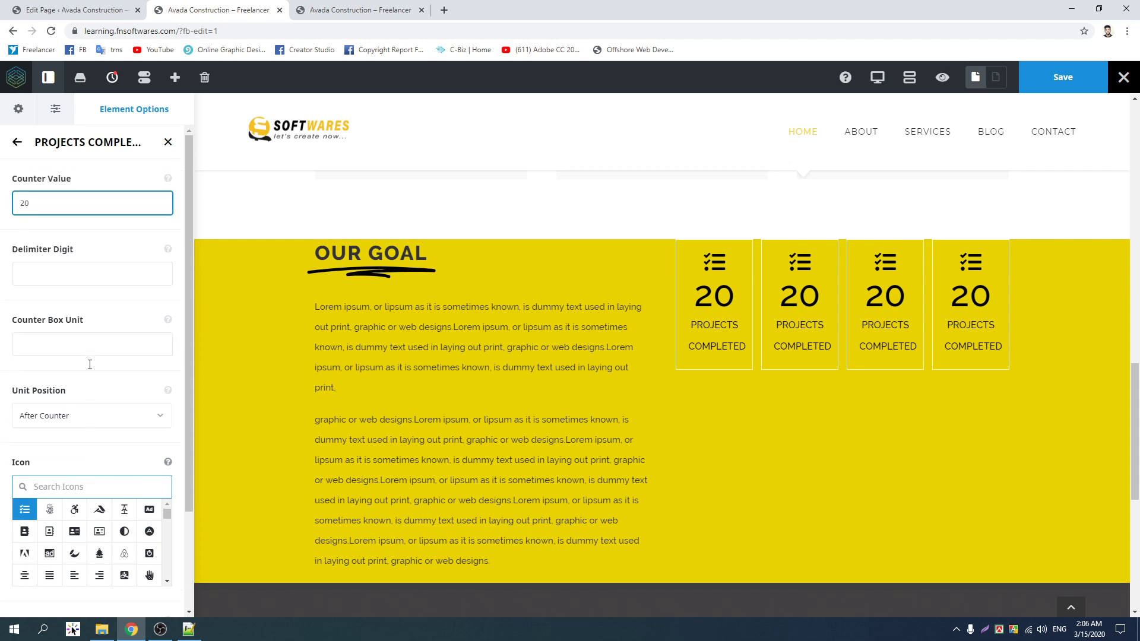
{"action": "left_click", "coordinate": [18, 143]}
{"action": "left_click", "coordinate": [89, 173]}
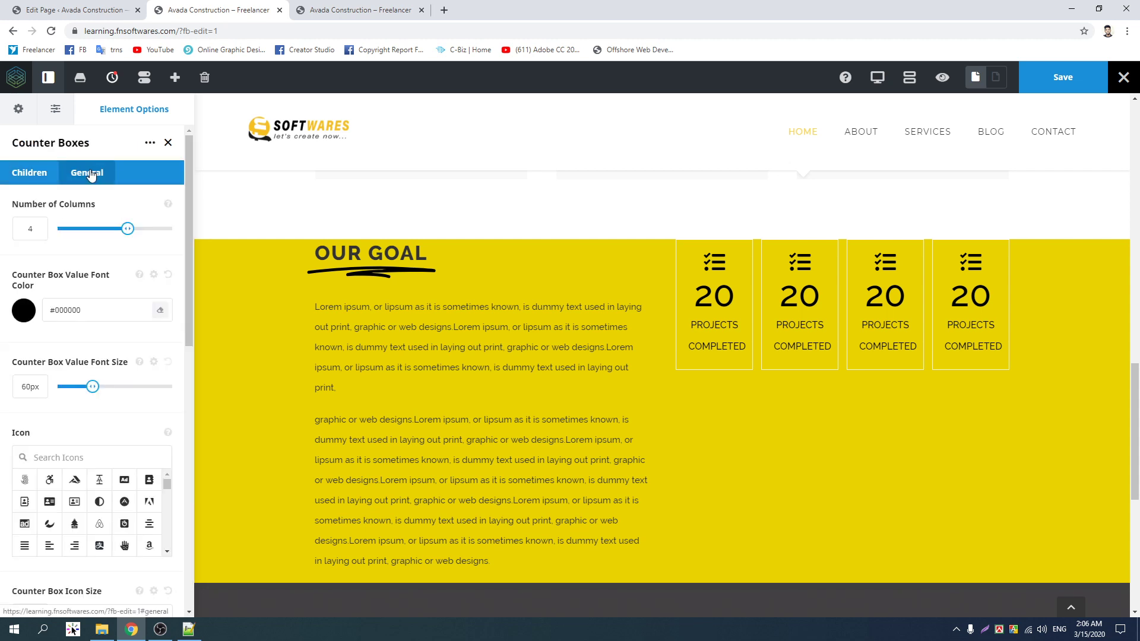
{"action": "scroll", "coordinate": [114, 359], "scroll_direction": "down", "scroll_amount": 5}
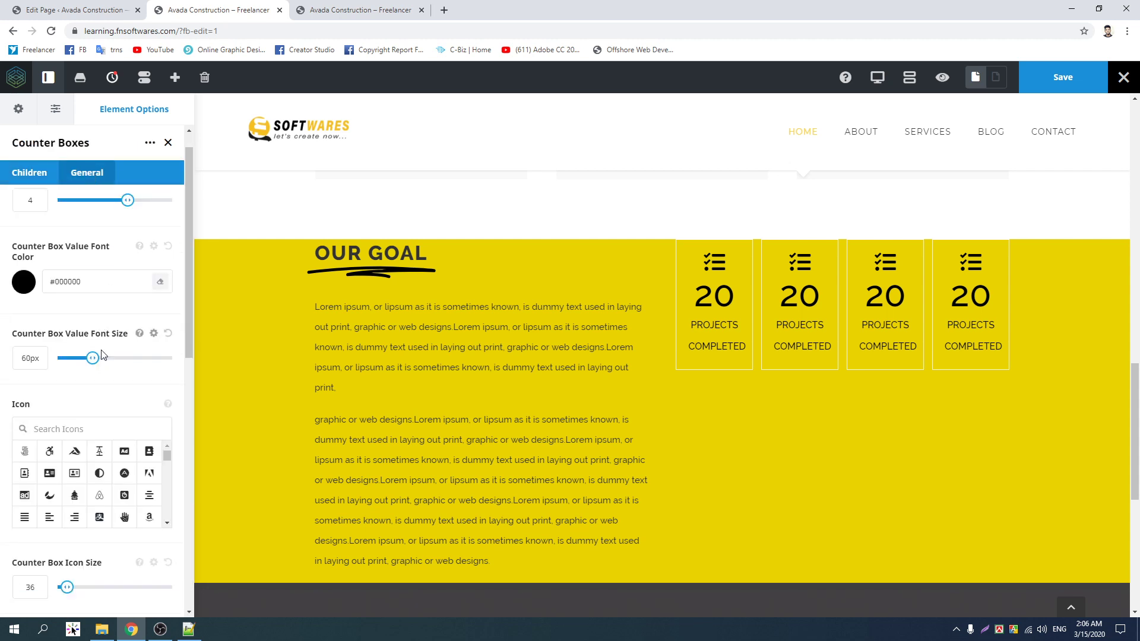
{"action": "scroll", "coordinate": [99, 354], "scroll_direction": "down", "scroll_amount": 3}
{"action": "scroll", "coordinate": [95, 348], "scroll_direction": "down", "scroll_amount": 1}
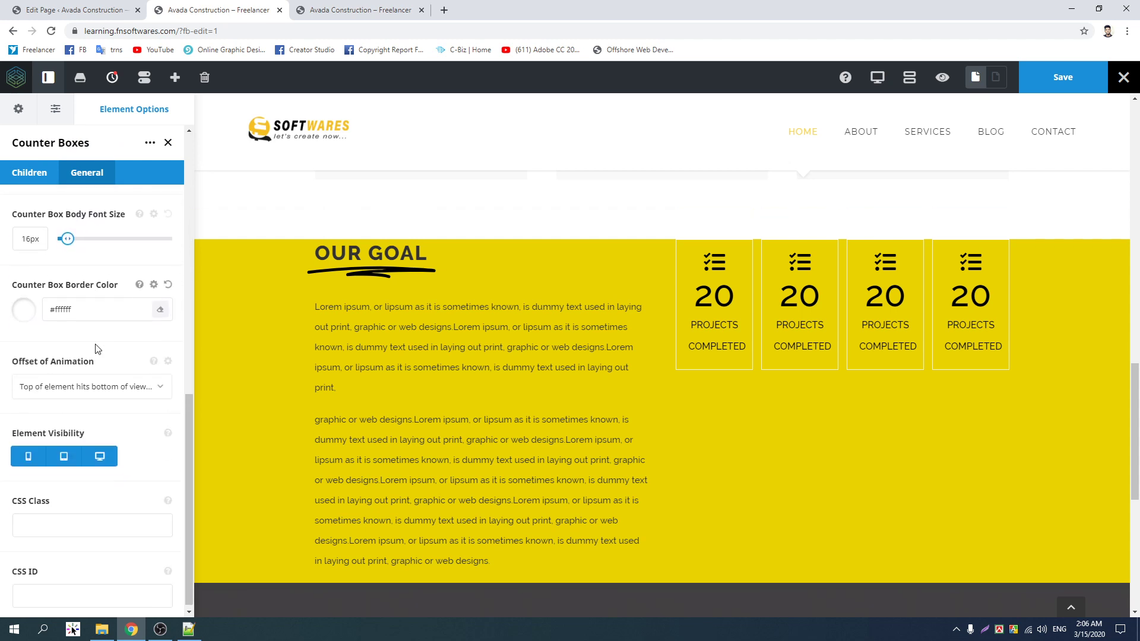
{"action": "left_click", "coordinate": [81, 521]}
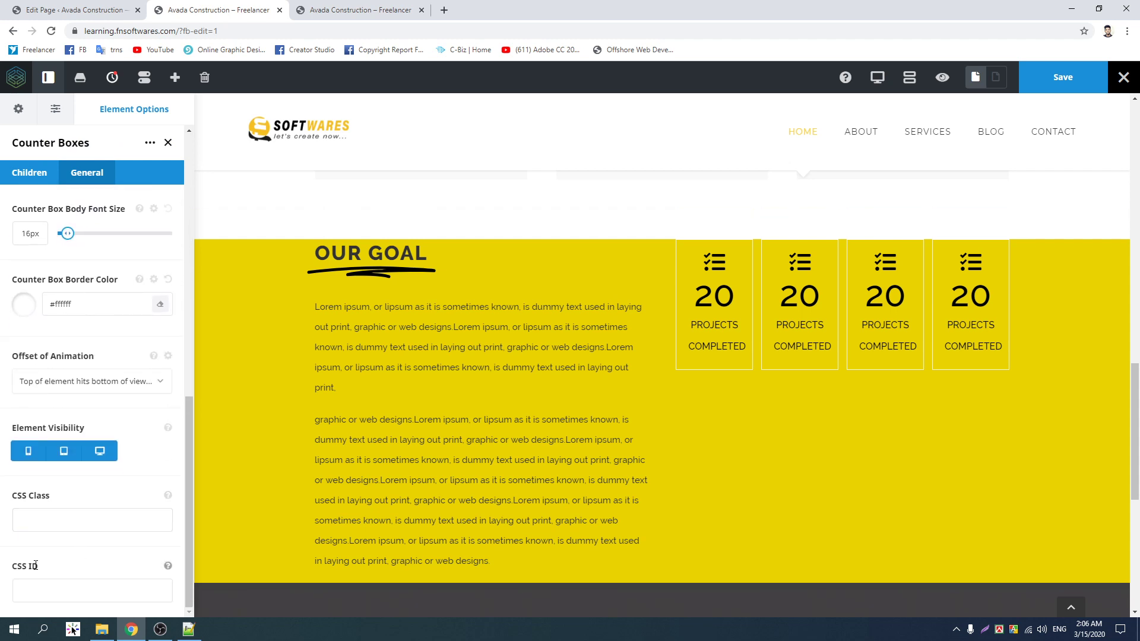
{"action": "scroll", "coordinate": [53, 565], "scroll_direction": "up", "scroll_amount": 9}
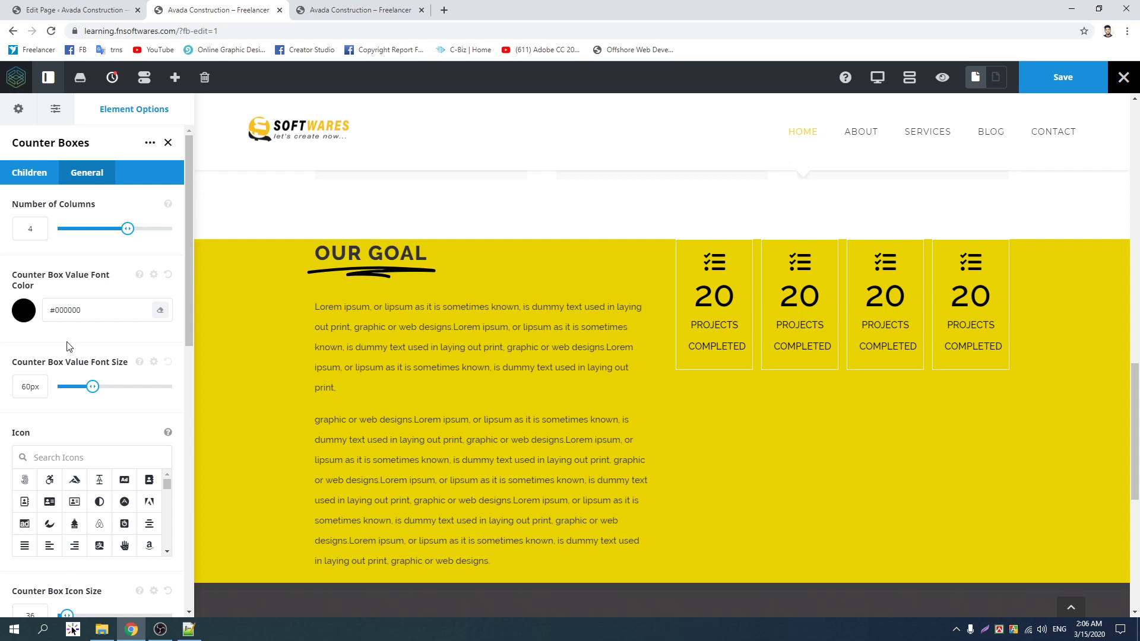
{"action": "left_click", "coordinate": [150, 142]}
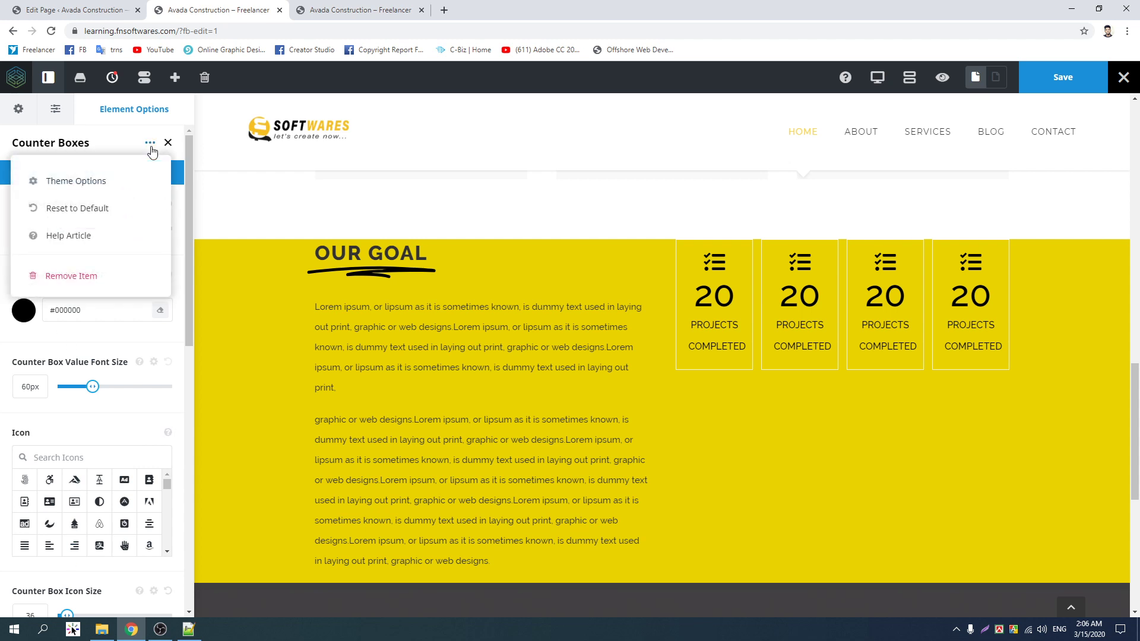
{"action": "left_click", "coordinate": [67, 418]}
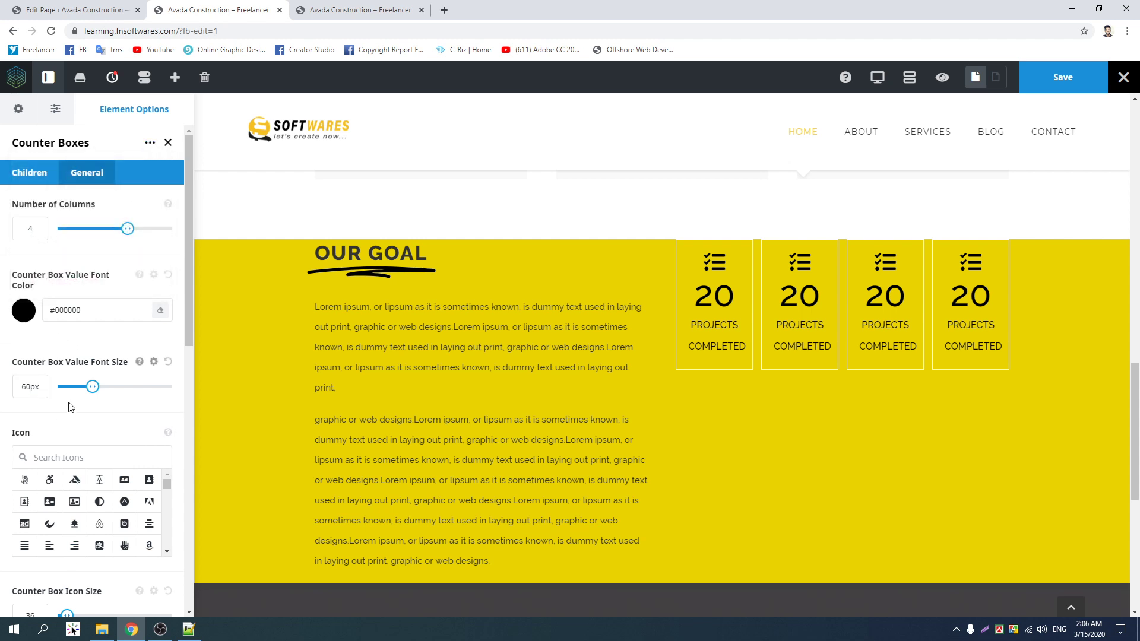
- Set Number of Columns to 2 and Counter Box Body Font Size to 18
{"action": "left_click_drag", "start_coordinate": [121, 228], "coordinate": [82, 227]}
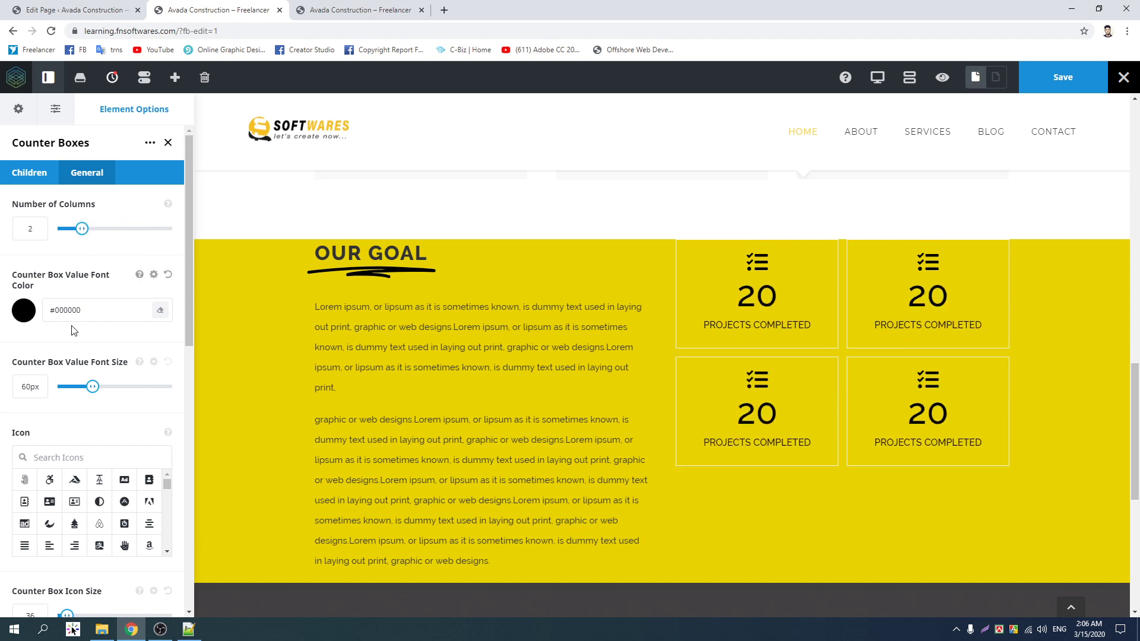
{"action": "scroll", "coordinate": [68, 333], "scroll_direction": "down", "scroll_amount": 10}
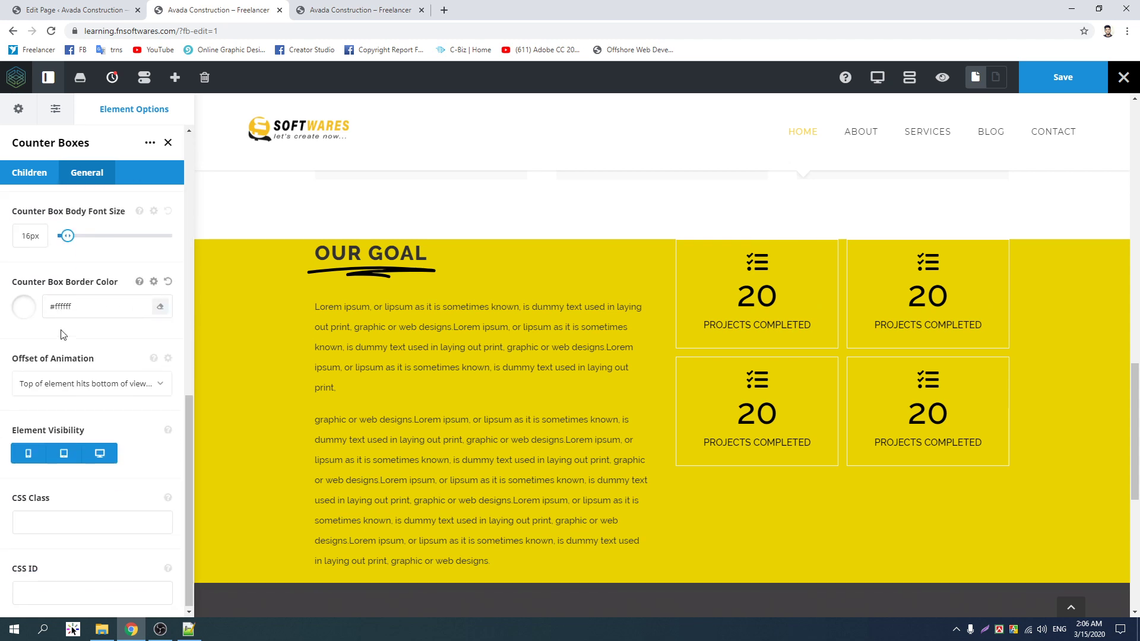
{"action": "scroll", "coordinate": [64, 335], "scroll_direction": "up", "scroll_amount": 1}
{"action": "scroll", "coordinate": [64, 334], "scroll_direction": "up", "scroll_amount": 1}
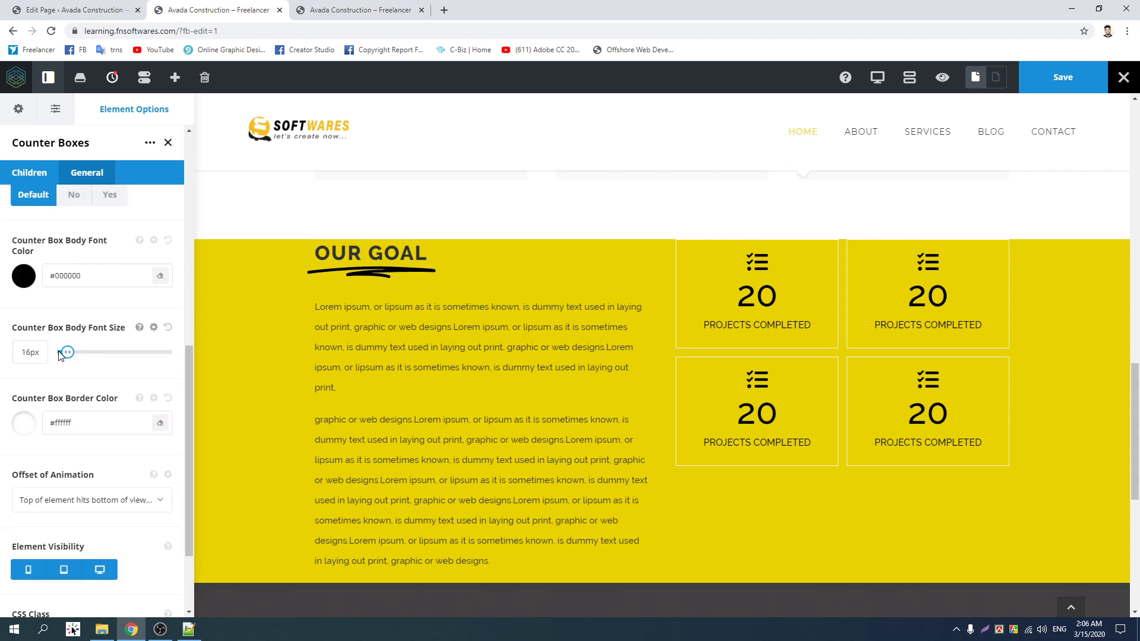
{"action": "mouse_move", "coordinate": [59, 355]}
{"action": "left_mouse_down"}
{"action": "mouse_move", "coordinate": [102, 352]}
{"action": "mouse_move", "coordinate": [68, 350]}
{"action": "left_mouse_up"}
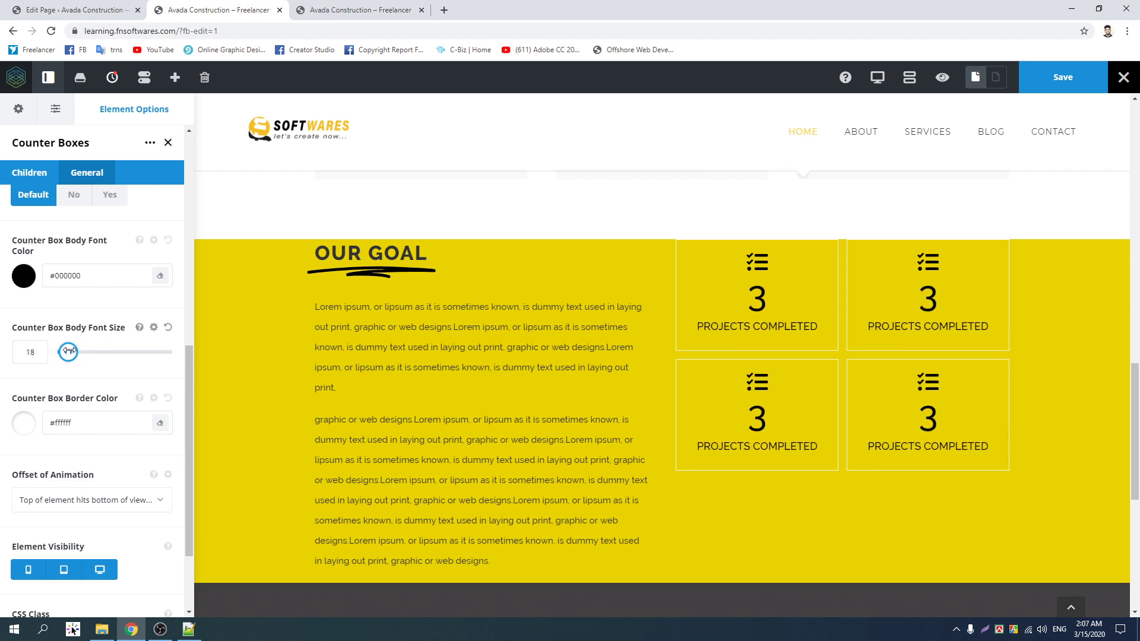
{"action": "left_click", "coordinate": [68, 423]}
{"action": "scroll", "coordinate": [68, 428], "scroll_direction": "up", "scroll_amount": 3}
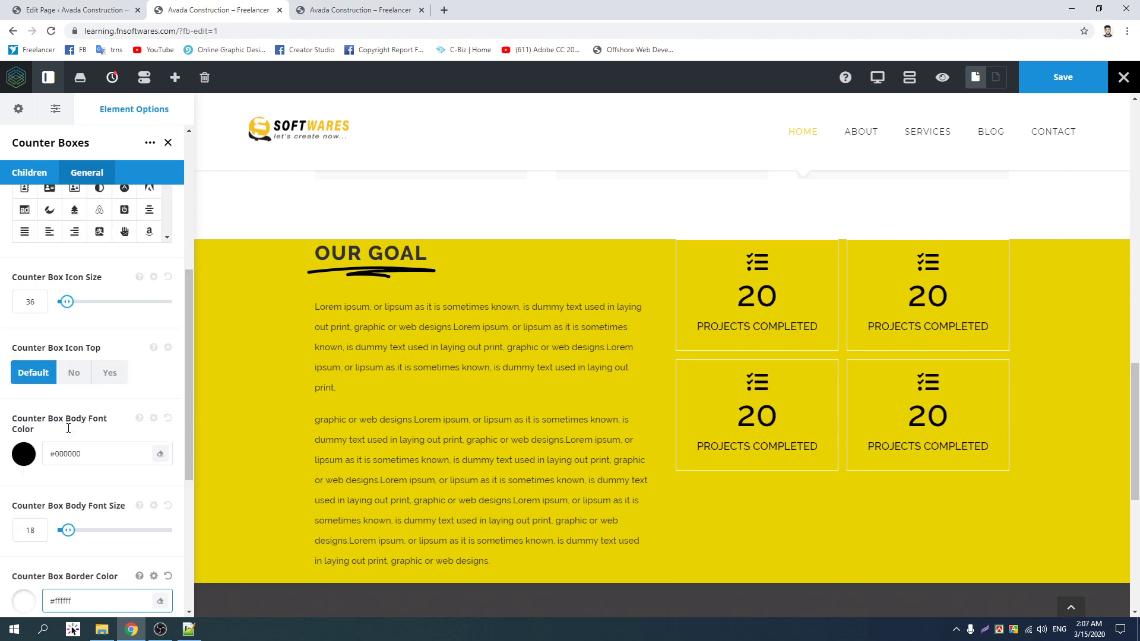
{"action": "scroll", "coordinate": [68, 427], "scroll_direction": "up", "scroll_amount": 5}
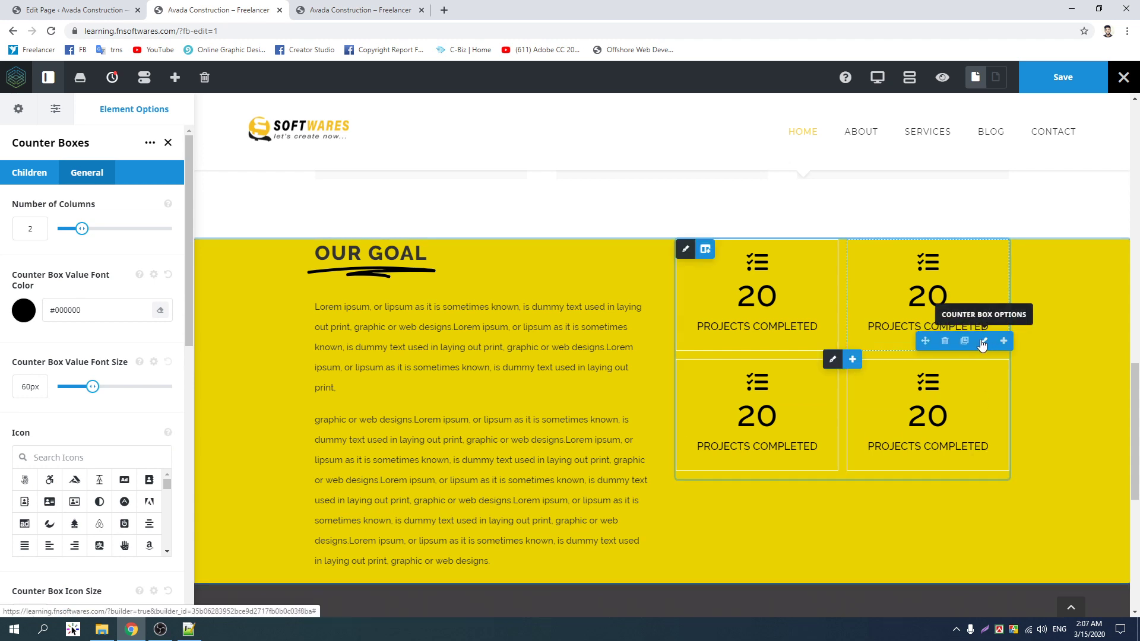
- Set the counter column's top margin to 100px in its design settings
{"action": "left_click", "coordinate": [688, 250]}
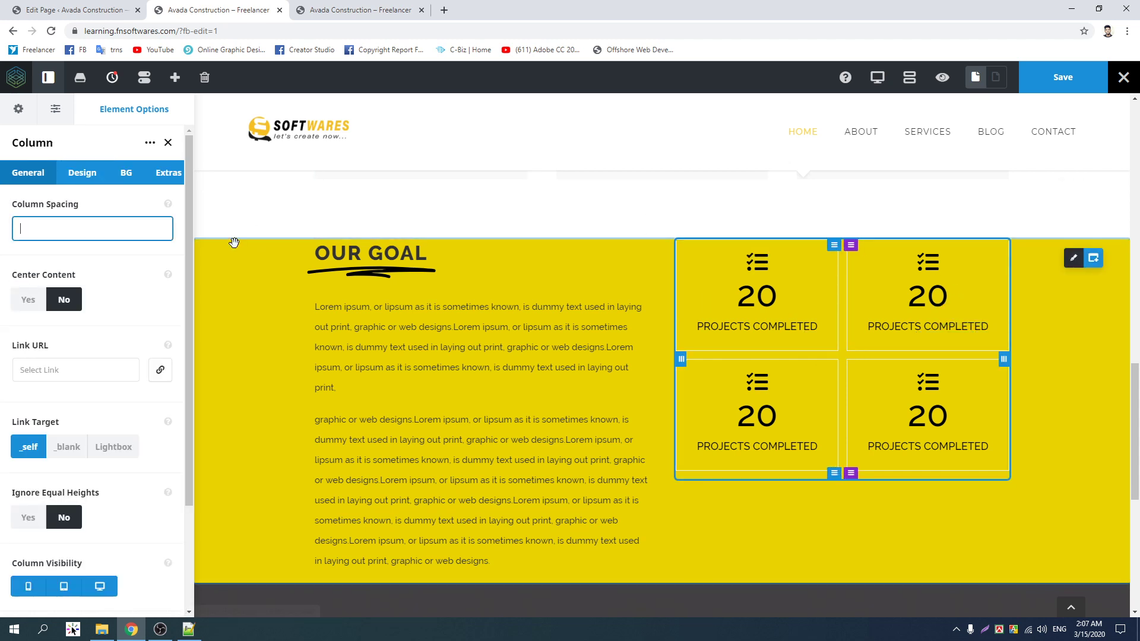
{"action": "left_click", "coordinate": [82, 172]}
{"action": "scroll", "coordinate": [101, 292], "scroll_direction": "down", "scroll_amount": 1}
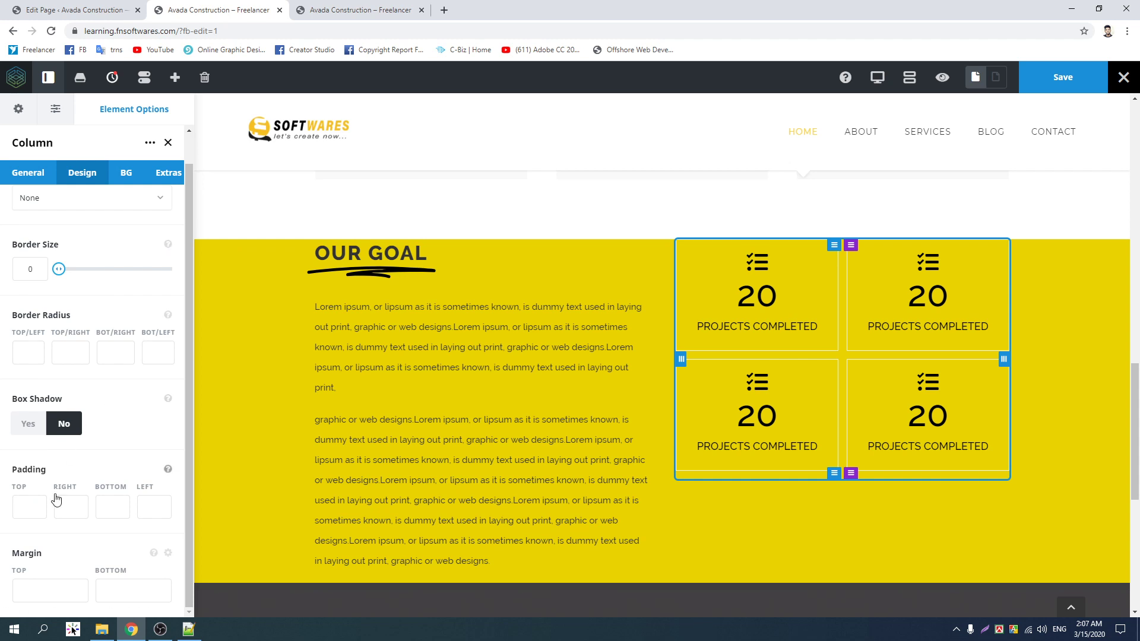
{"action": "left_click", "coordinate": [47, 590]}
{"action": "type", "text": "10"}
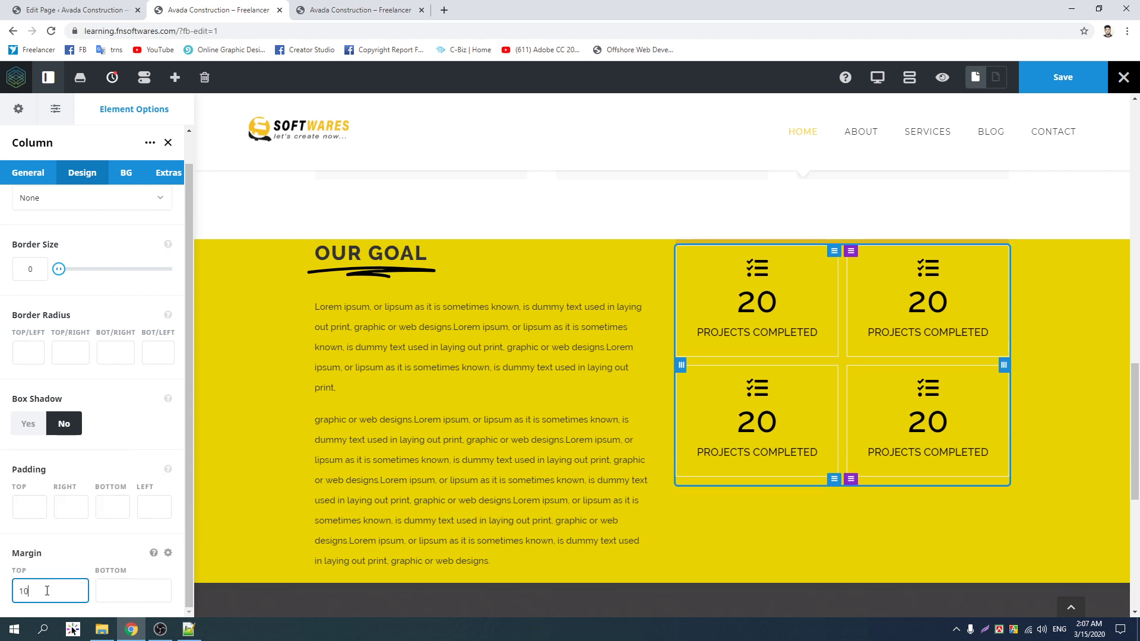
{"action": "type", "text": "px"}
{"action": "key", "text": "BackSpace"}
{"action": "key", "text": "BackSpace"}
{"action": "key", "text": "BackSpace"}
{"action": "key", "text": "BackSpace"}
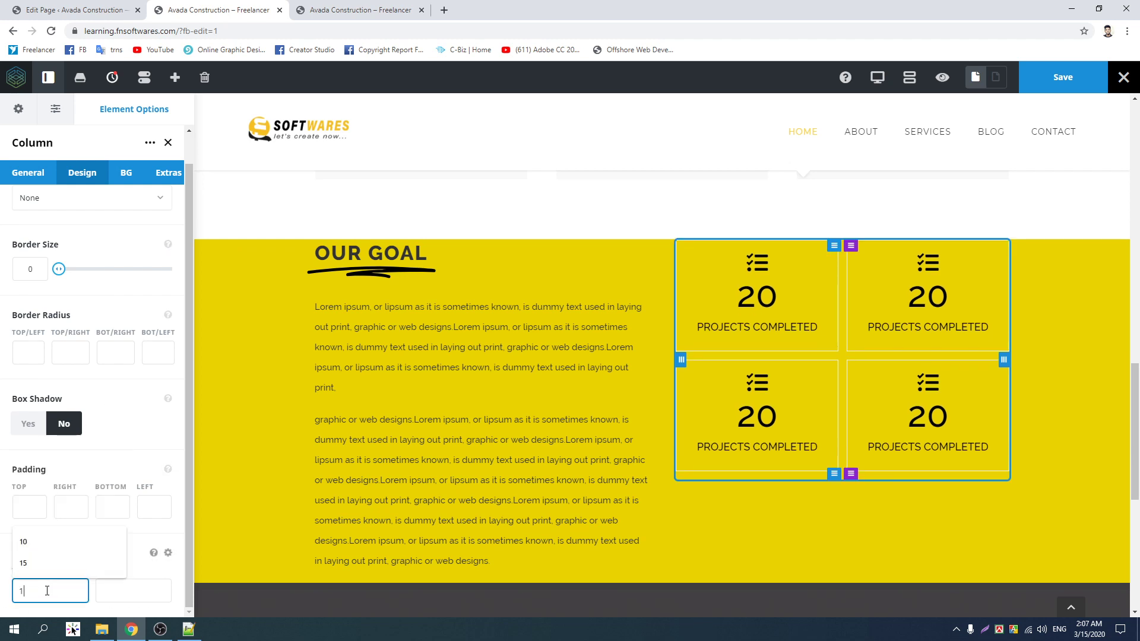
{"action": "type", "text": "1"}
{"action": "key", "text": "BackSpace"}
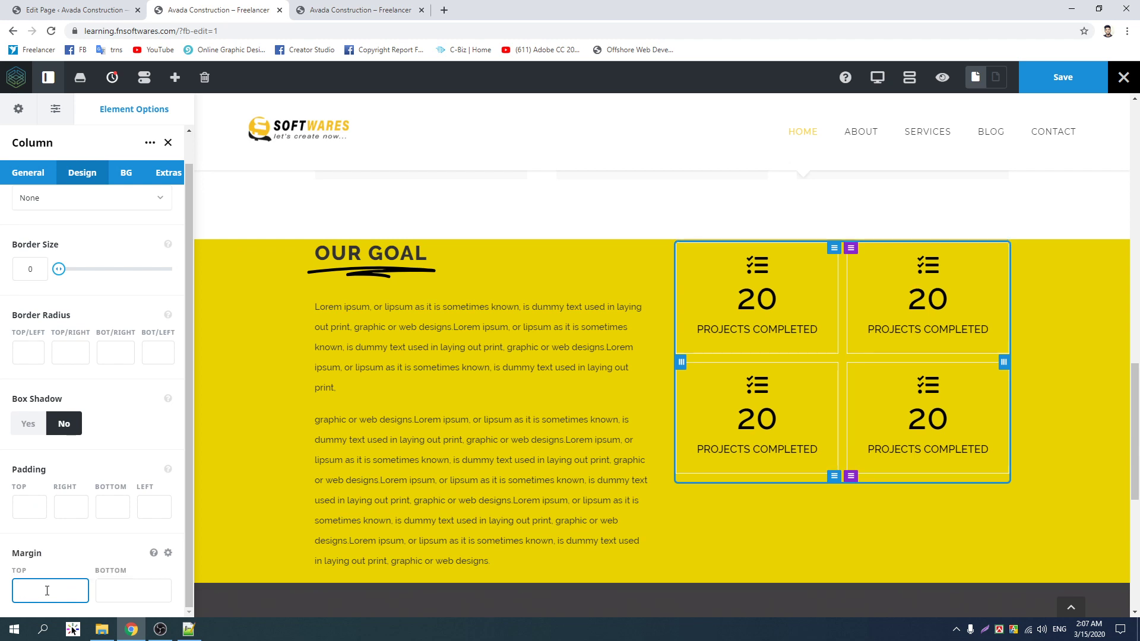
{"action": "type", "text": "150px"}
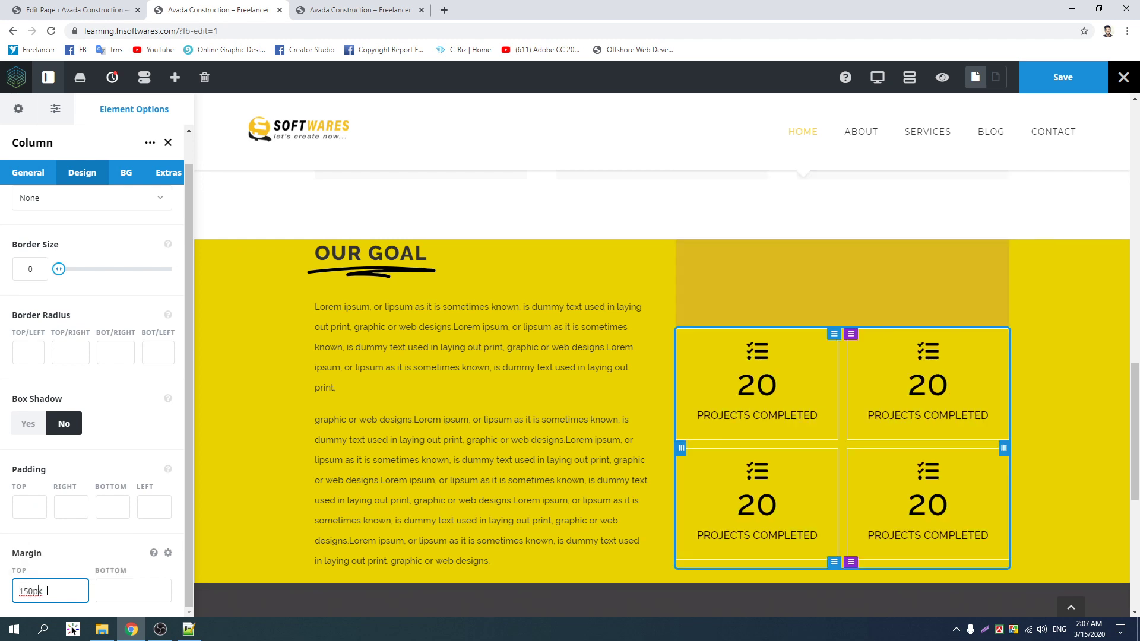
{"action": "type", "text": "20"}
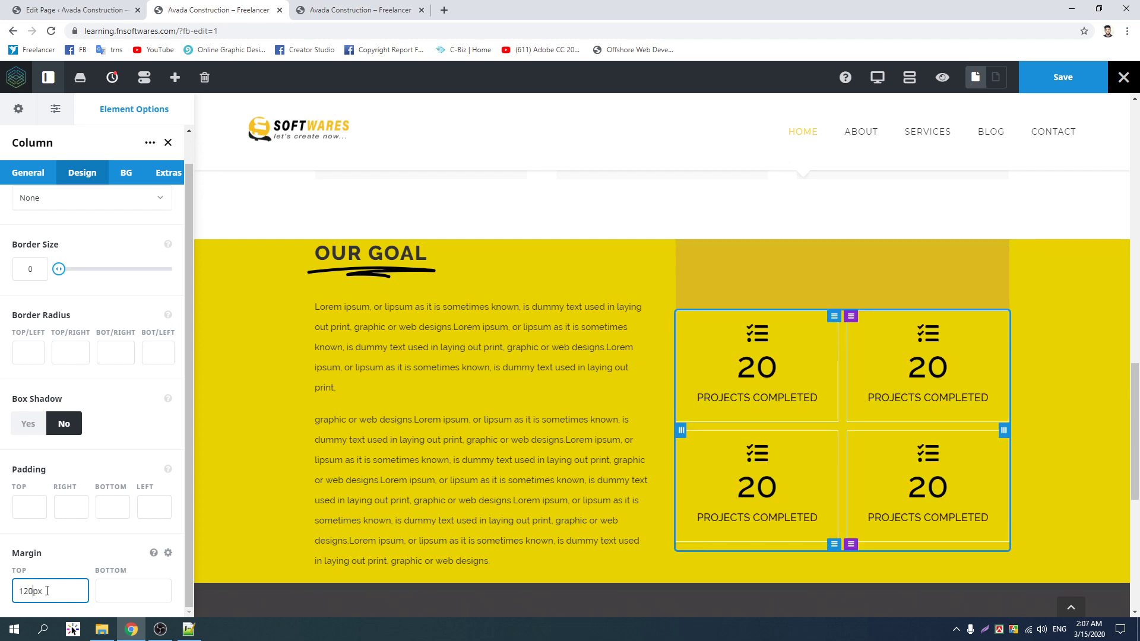
{"action": "type", "text": "00"}
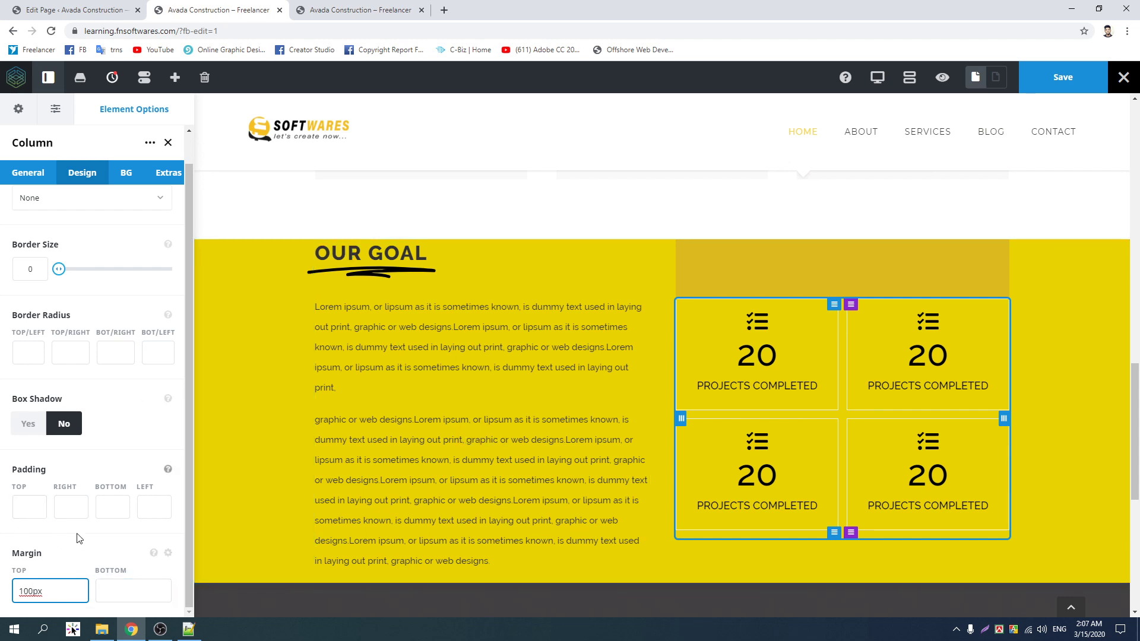
- Clear the column's left padding, save the page, and reload the live site to check it
{"action": "left_click", "coordinate": [153, 509]}
{"action": "type", "text": "10p"}
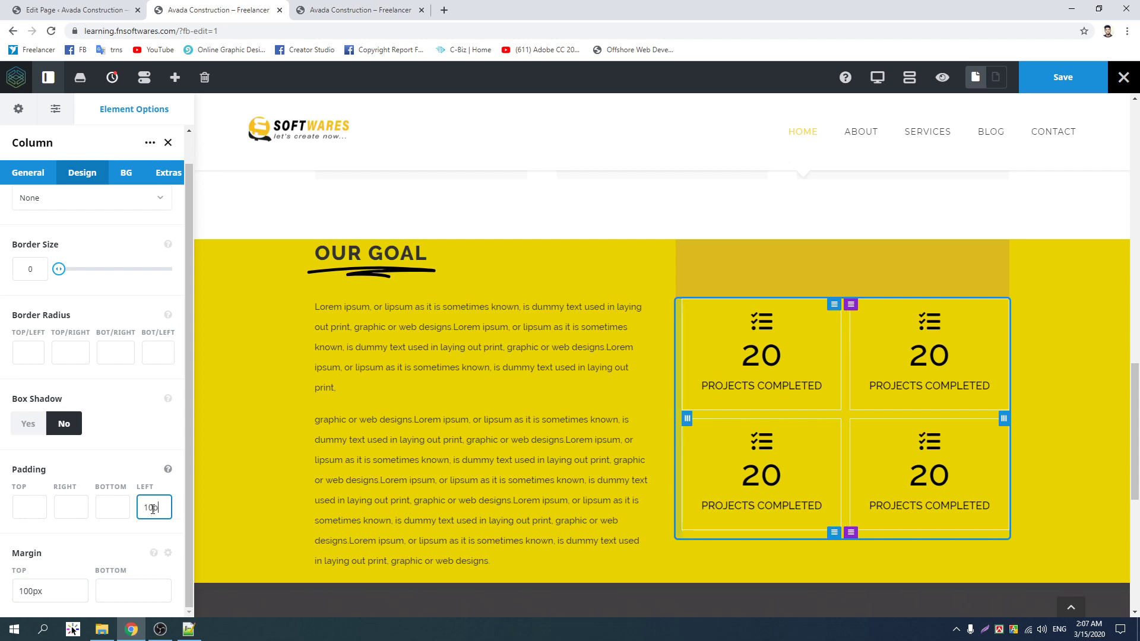
{"action": "type", "text": "x"}
{"action": "key", "text": "BackSpace"}
{"action": "key", "text": "BackSpace"}
{"action": "key", "text": "BackSpace"}
{"action": "key", "text": "BackSpace"}
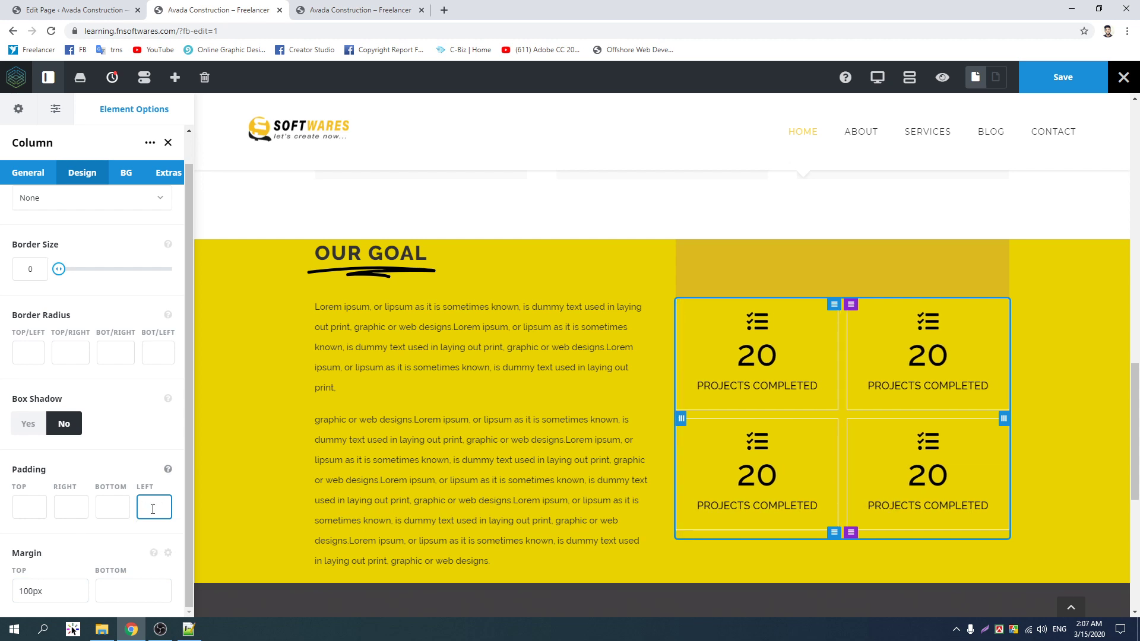
{"action": "scroll", "coordinate": [95, 380], "scroll_direction": "up", "scroll_amount": 1}
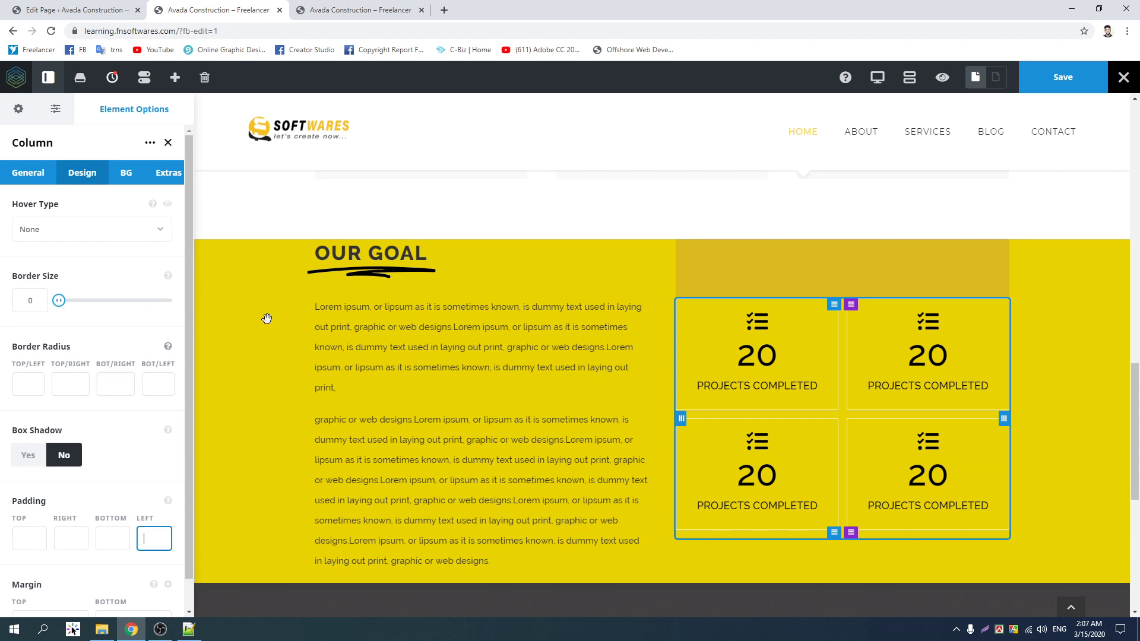
{"action": "left_click", "coordinate": [1067, 81]}
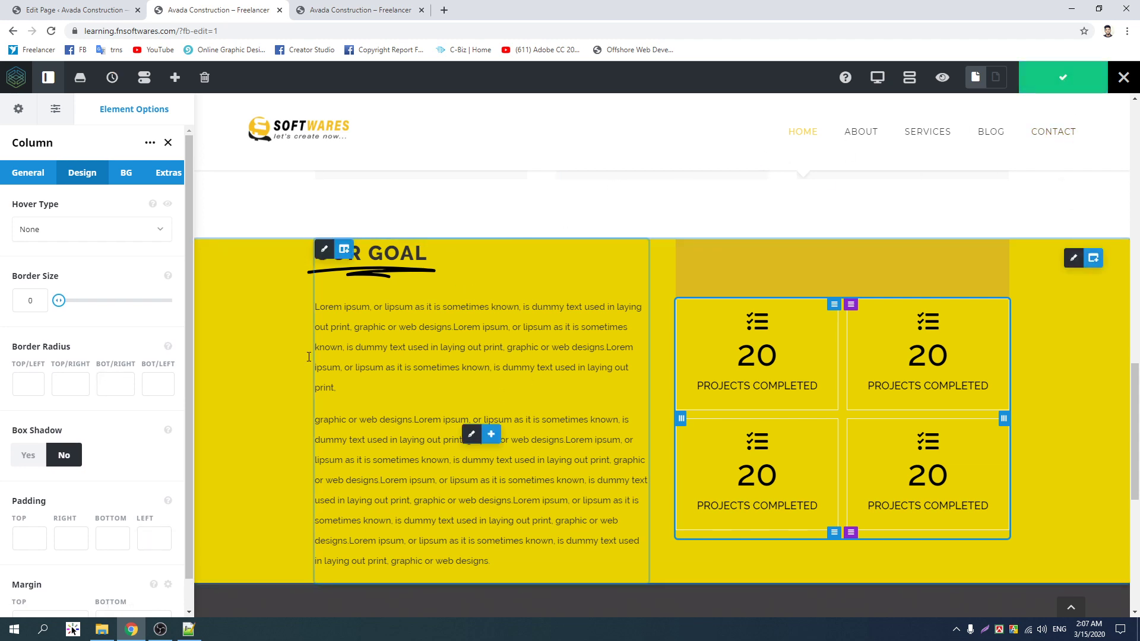
{"action": "key", "text": "ctrl+Tab"}
{"action": "left_click", "coordinate": [51, 31]}
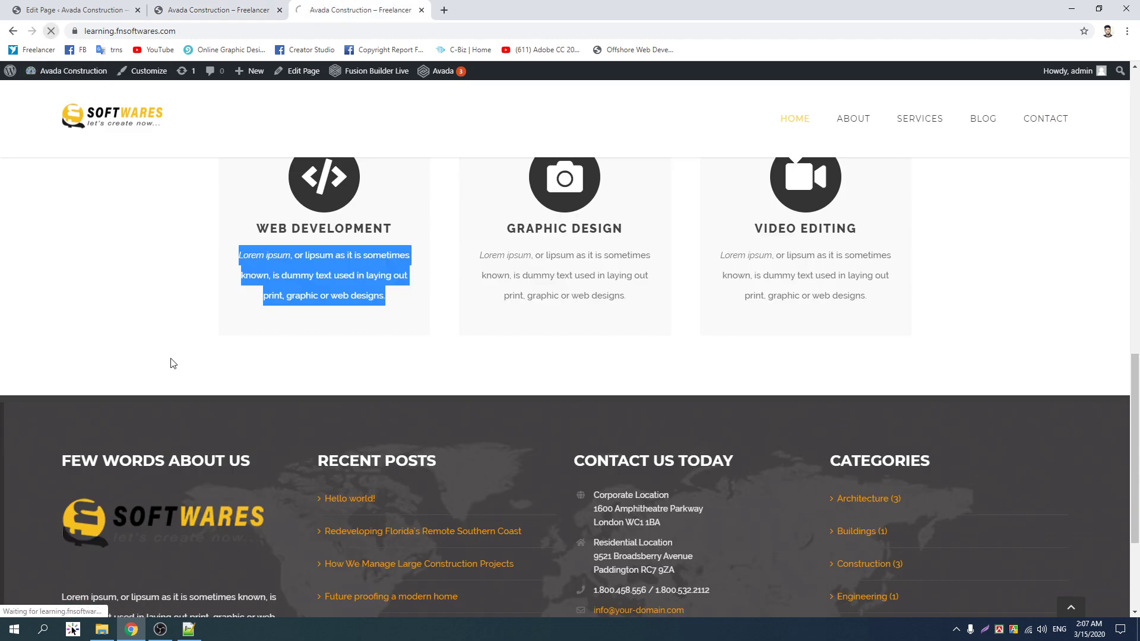
{"action": "key", "text": "ctrl+shift+Tab"}
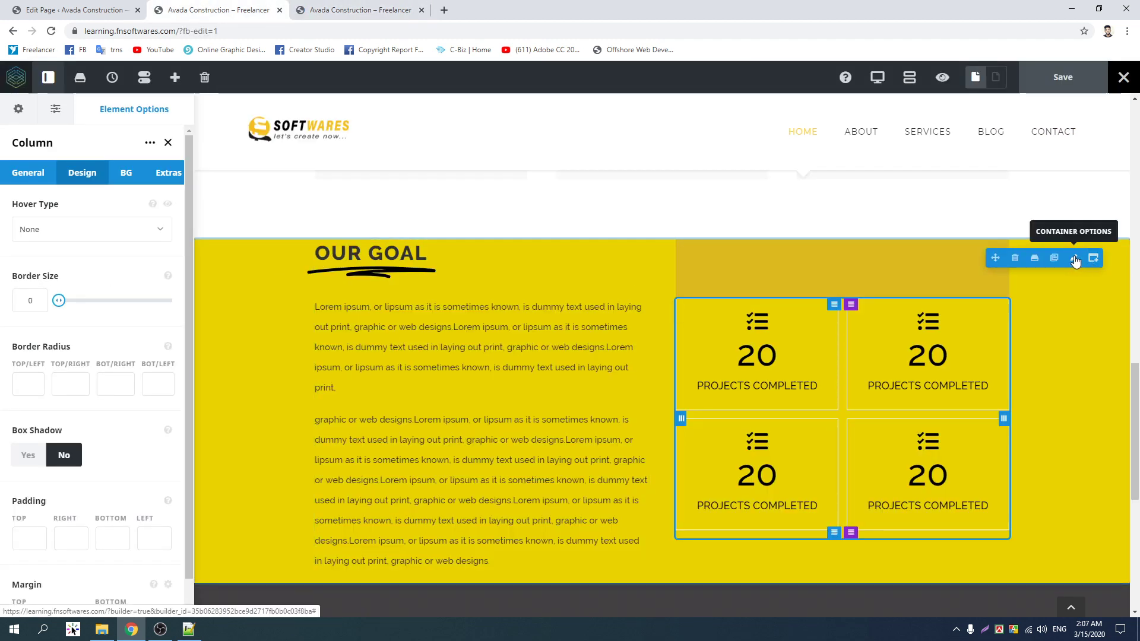
- Give the OUR GOAL container 80 top and 80 bottom padding, save, and switch to the live site
{"action": "left_click", "coordinate": [1073, 257]}
{"action": "left_click", "coordinate": [84, 177]}
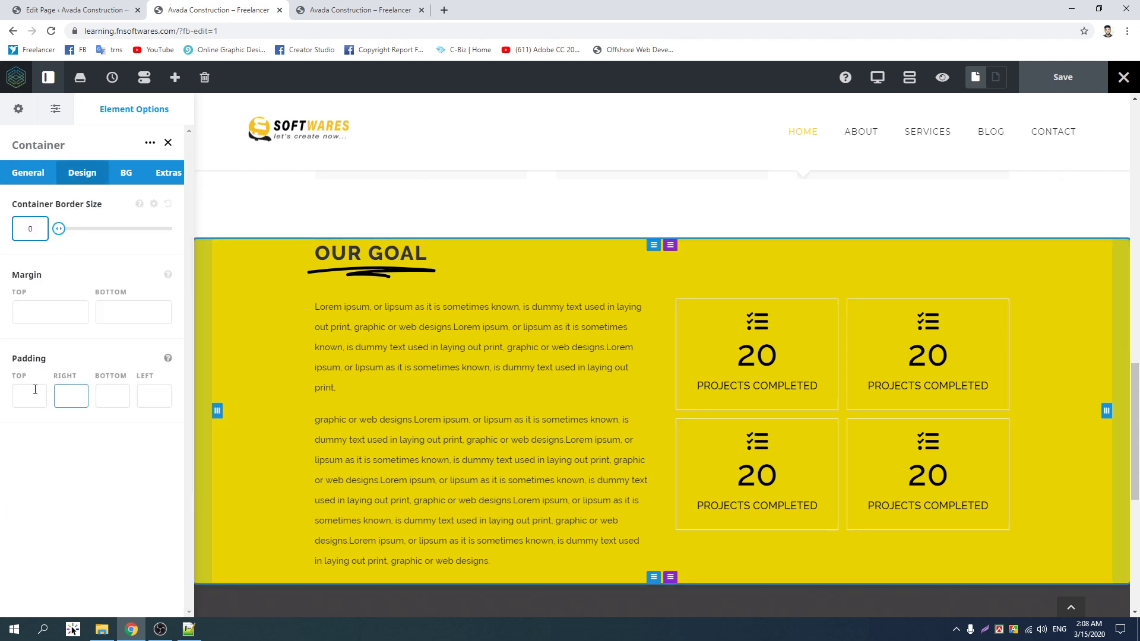
{"action": "left_click", "coordinate": [16, 391]}
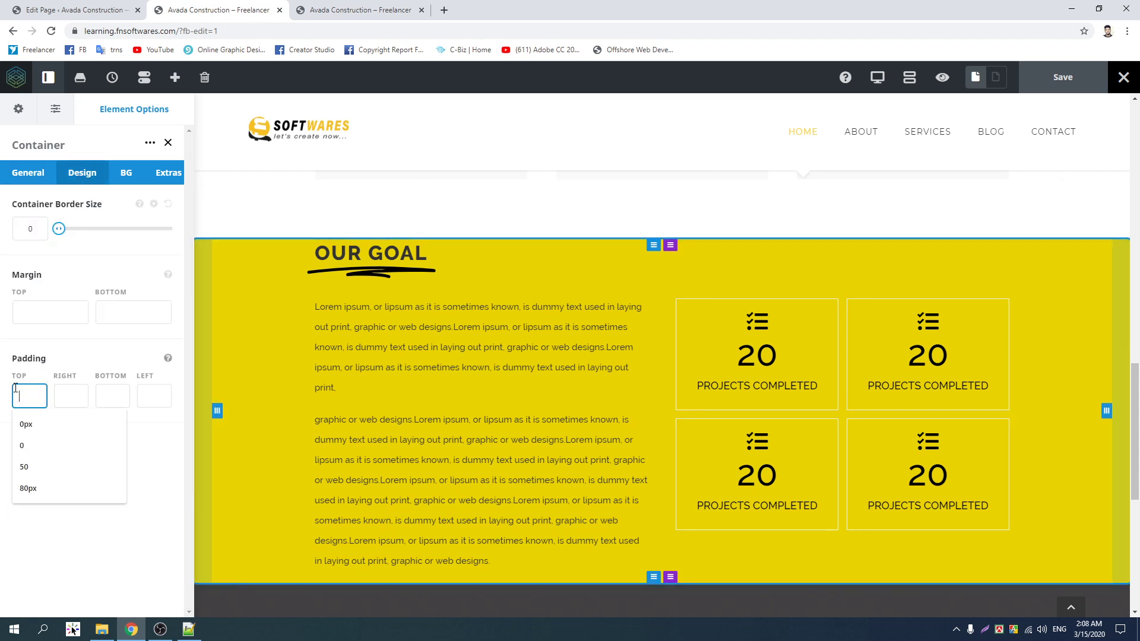
{"action": "type", "text": "80"}
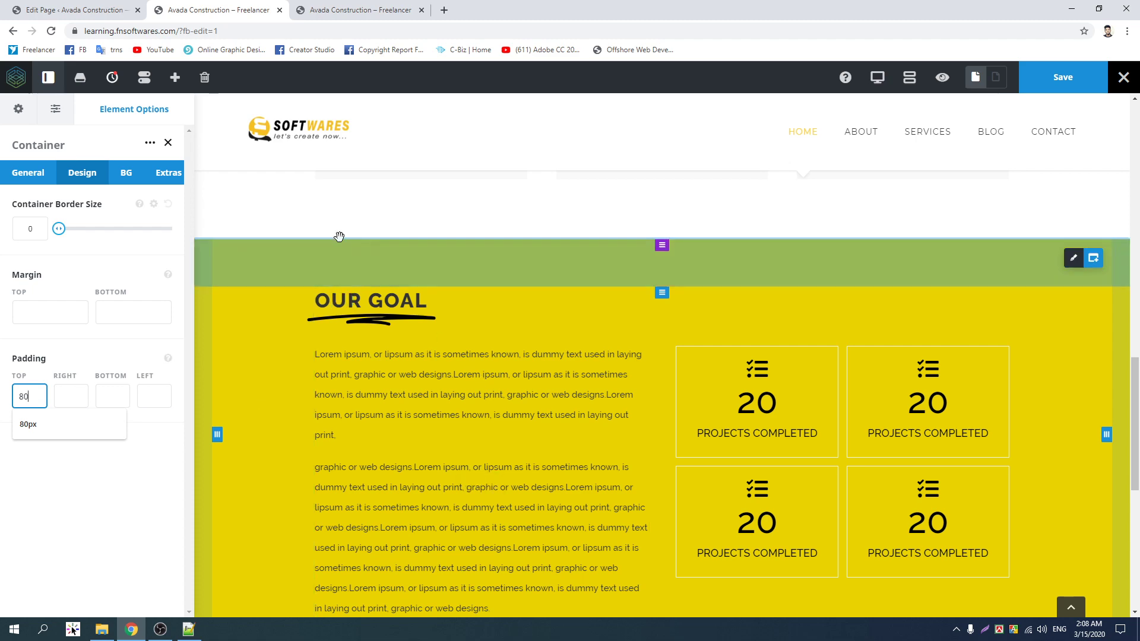
{"action": "left_click", "coordinate": [113, 396]}
{"action": "type", "text": "80"}
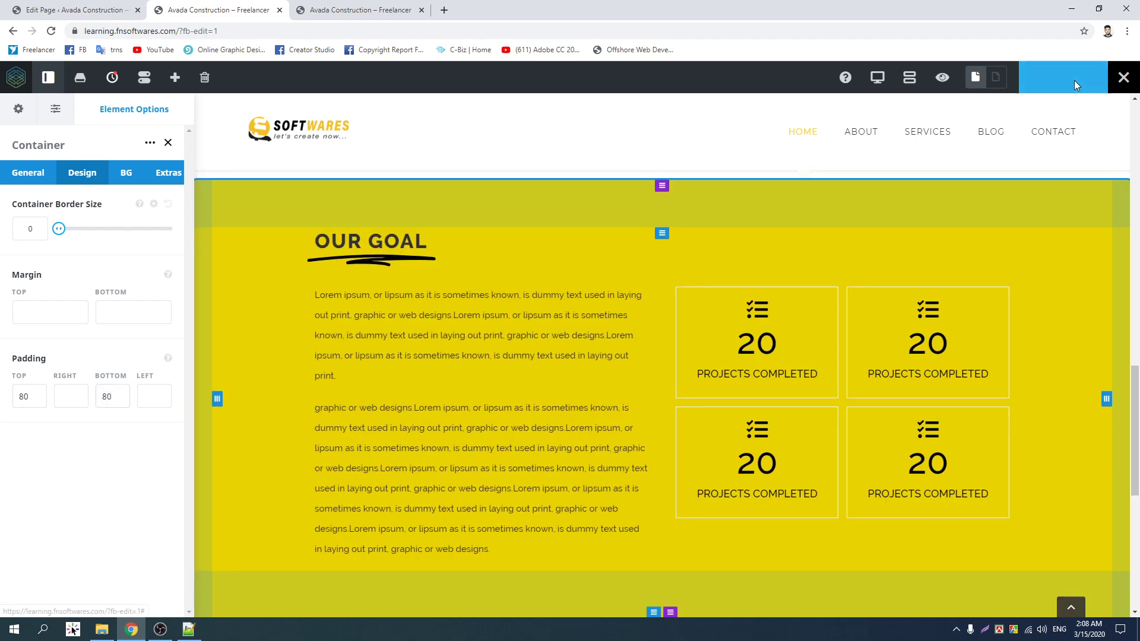
{"action": "left_click", "coordinate": [1074, 80]}
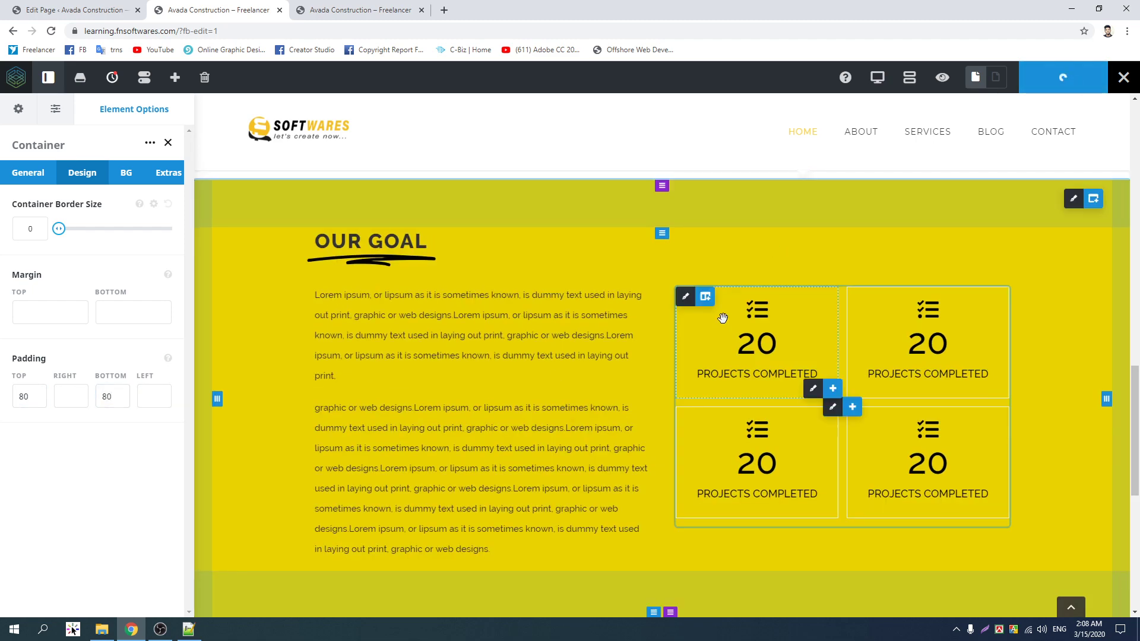
{"action": "key", "text": "ctrl+Tab"}
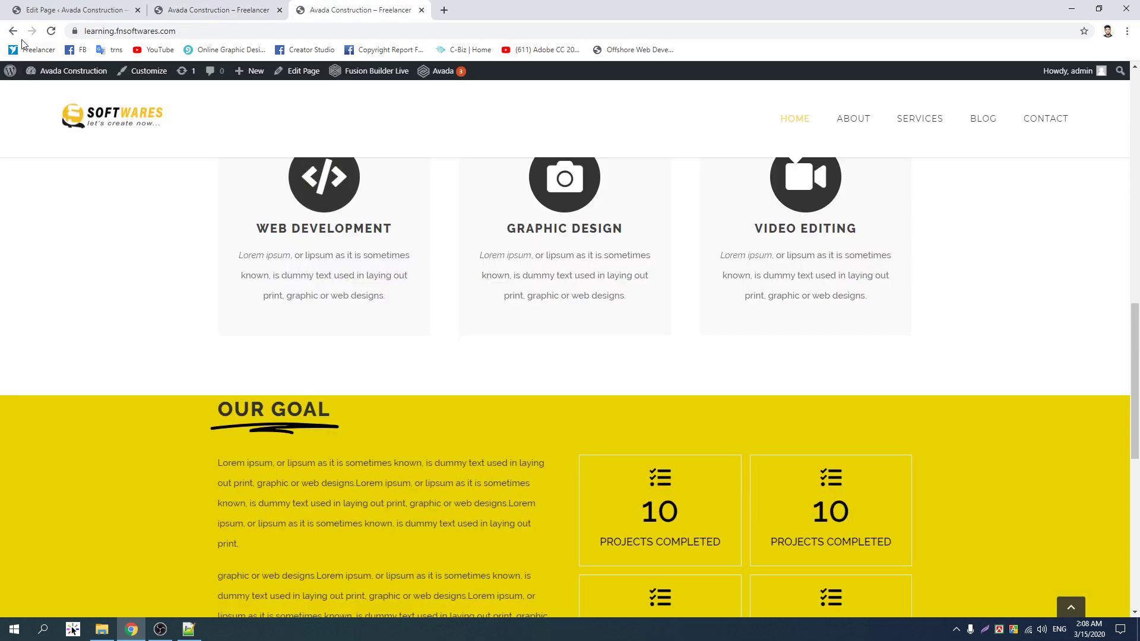
- Reload the live homepage and scroll through it to review the padded OUR GOAL section
{"action": "left_click", "coordinate": [51, 31]}
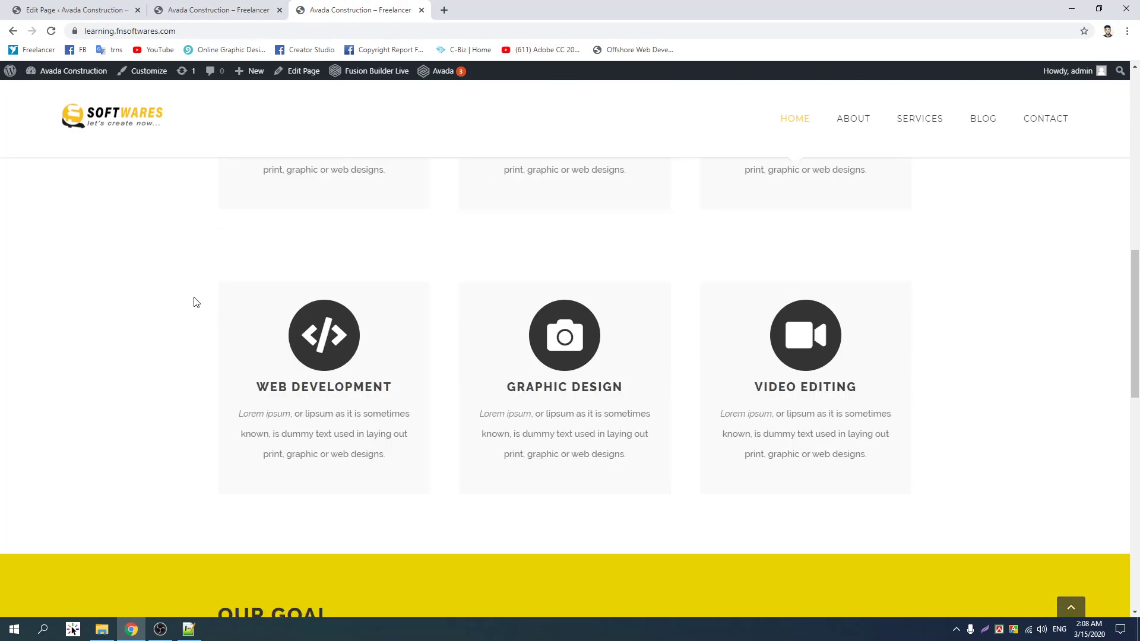
{"action": "scroll", "coordinate": [196, 302], "scroll_direction": "down", "scroll_amount": 6}
{"action": "scroll", "coordinate": [83, 321], "scroll_direction": "up", "scroll_amount": 3}
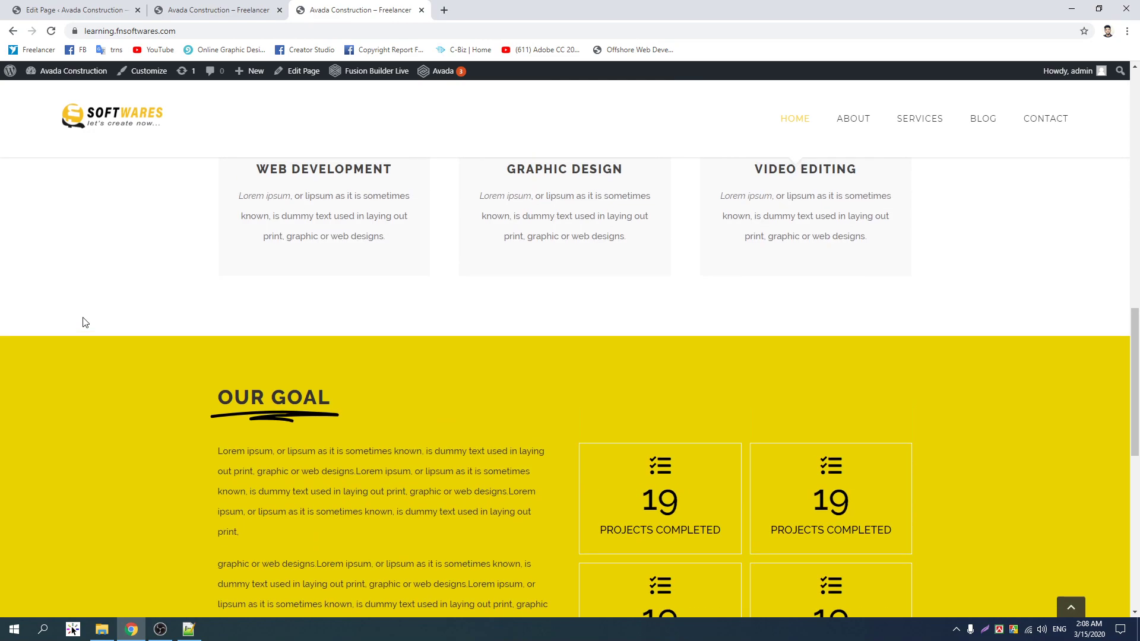
{"action": "scroll", "coordinate": [471, 306], "scroll_direction": "up", "scroll_amount": 10}
{"action": "scroll", "coordinate": [390, 278], "scroll_direction": "down", "scroll_amount": 8}
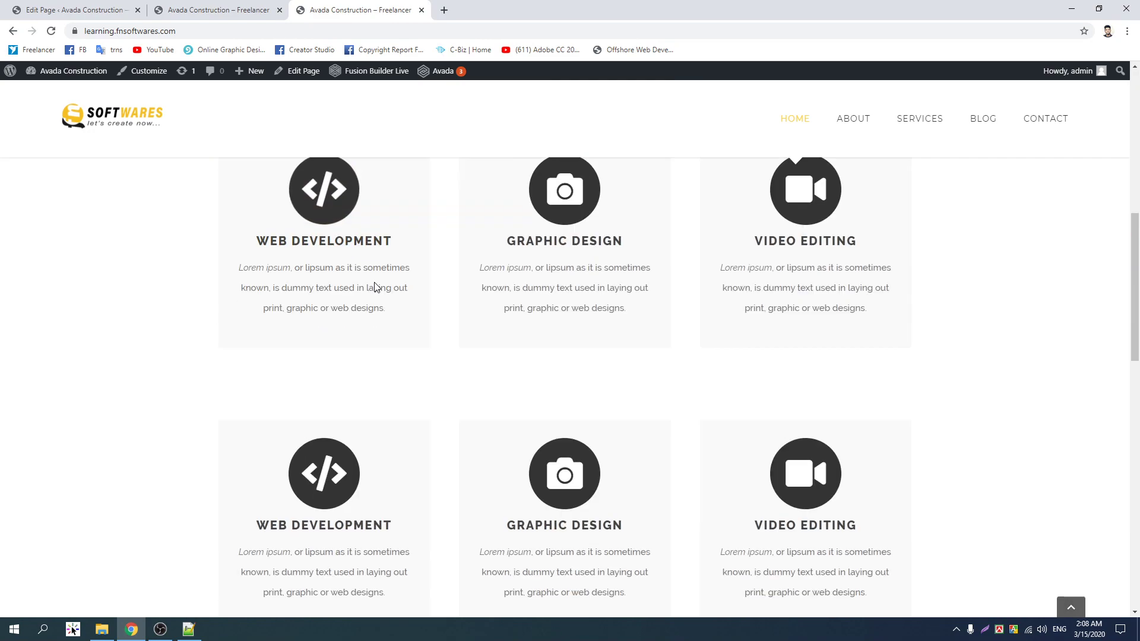
{"action": "scroll", "coordinate": [372, 290], "scroll_direction": "down", "scroll_amount": 6}
{"action": "scroll", "coordinate": [371, 289], "scroll_direction": "up", "scroll_amount": 15}
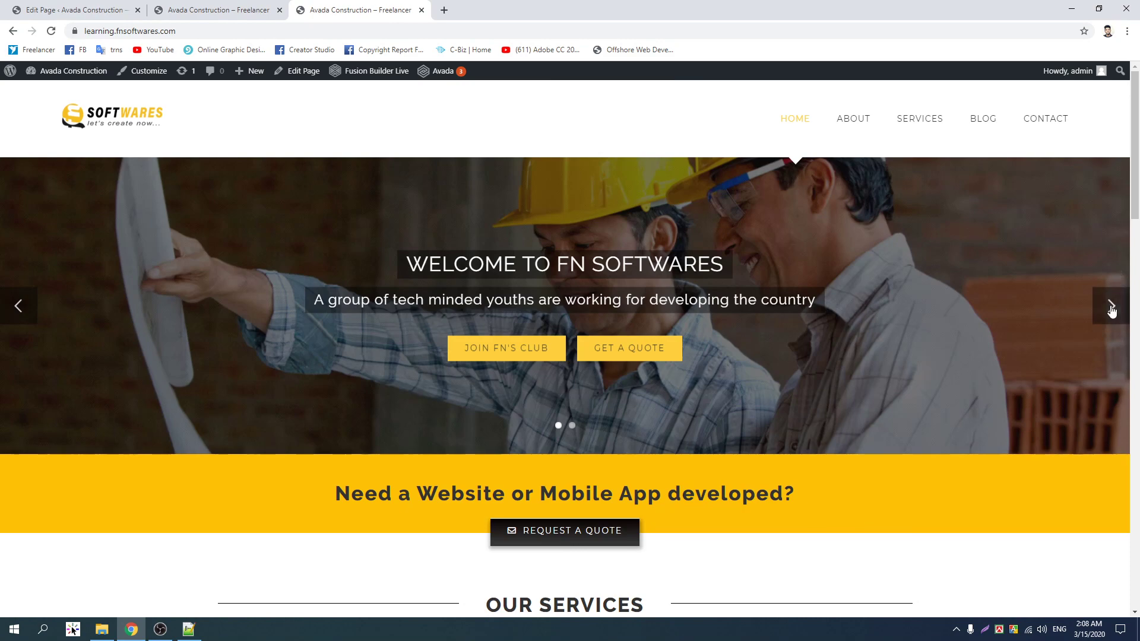
{"action": "left_click", "coordinate": [1112, 306]}
{"action": "scroll", "coordinate": [458, 270], "scroll_direction": "down", "scroll_amount": 20}
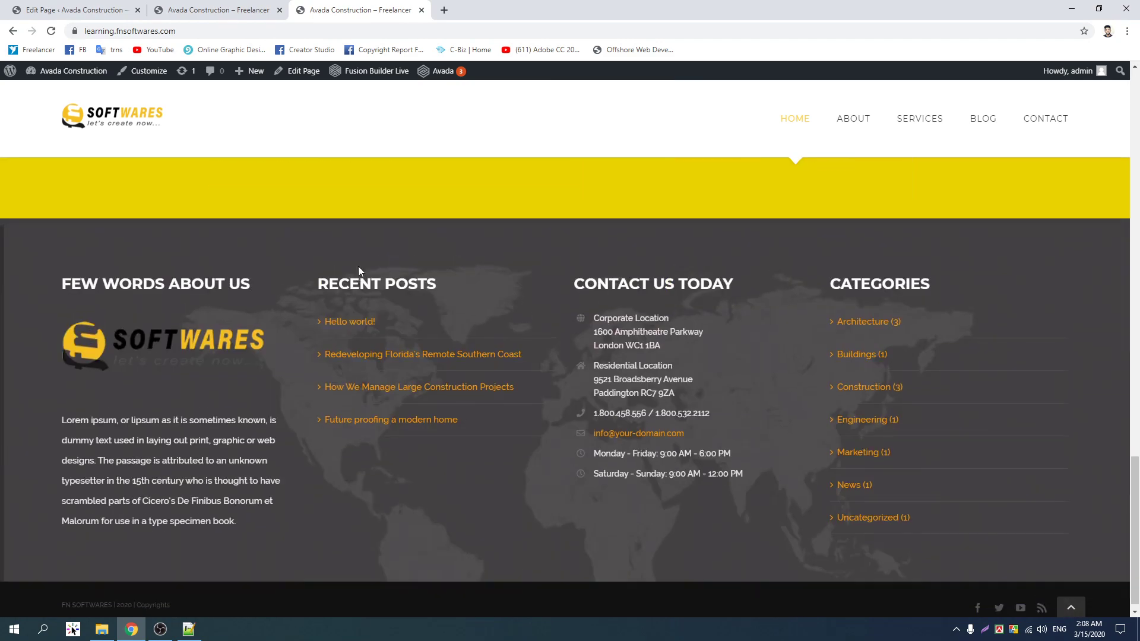
{"action": "scroll", "coordinate": [359, 270], "scroll_direction": "up", "scroll_amount": 5}
- Inspect the top-left counter box text, then return to the page builder tab
{"action": "left_click_drag", "start_coordinate": [638, 285], "coordinate": [721, 326]}
{"action": "left_click", "coordinate": [294, 280]}
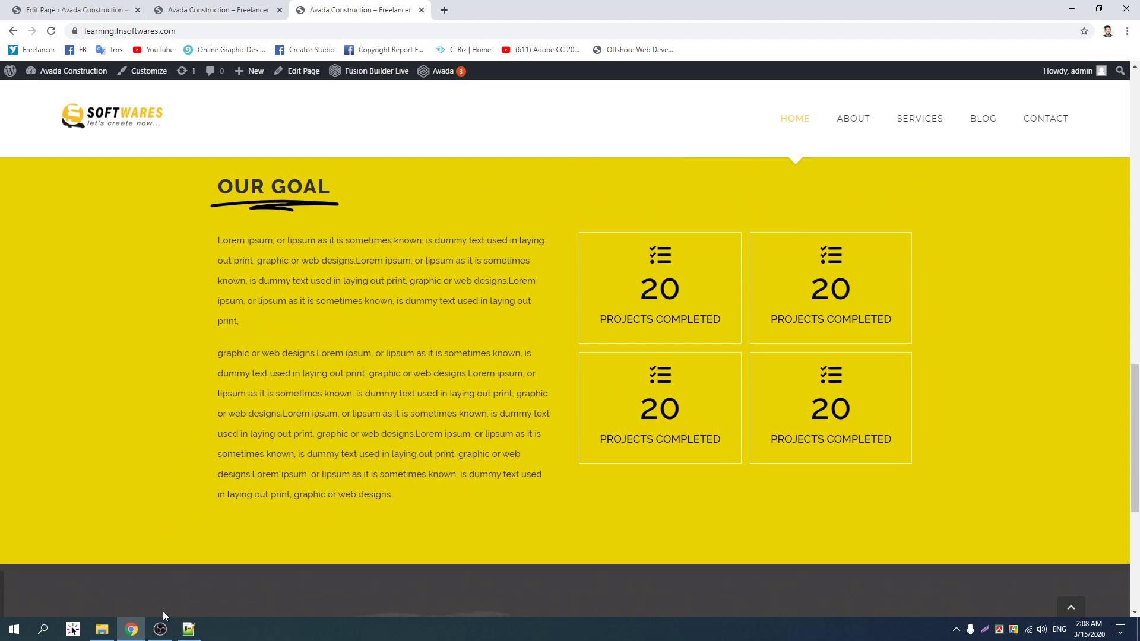
{"action": "left_click", "coordinate": [159, 629]}
{"action": "left_click", "coordinate": [88, 364]}
{"action": "scroll", "coordinate": [343, 283], "scroll_direction": "up", "scroll_amount": 10}
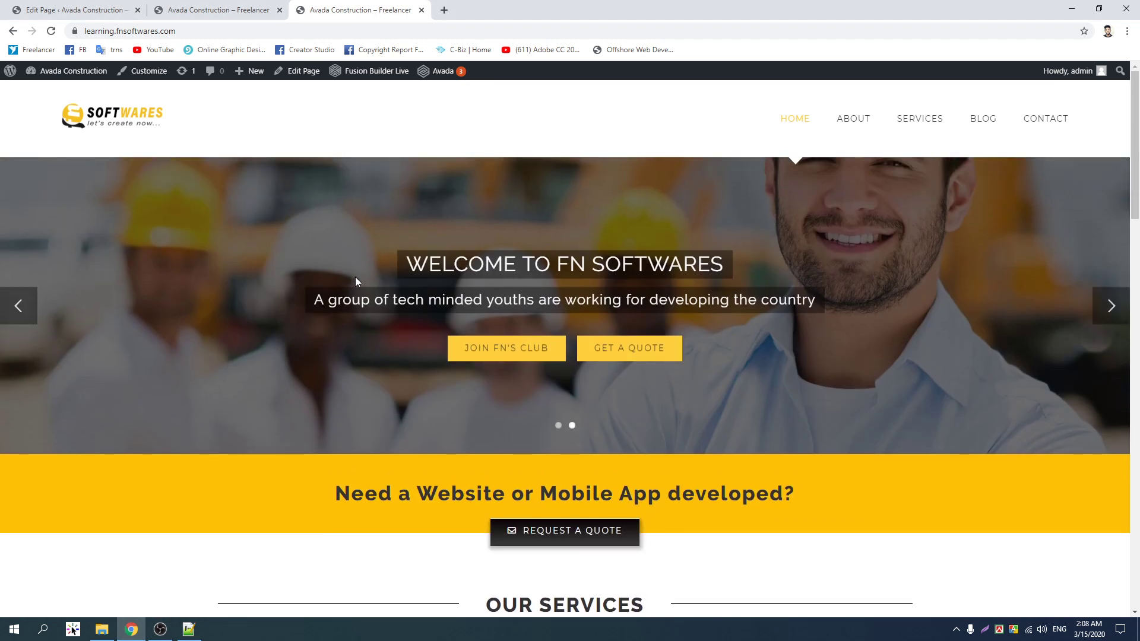
{"action": "scroll", "coordinate": [351, 279], "scroll_direction": "down", "scroll_amount": 8}
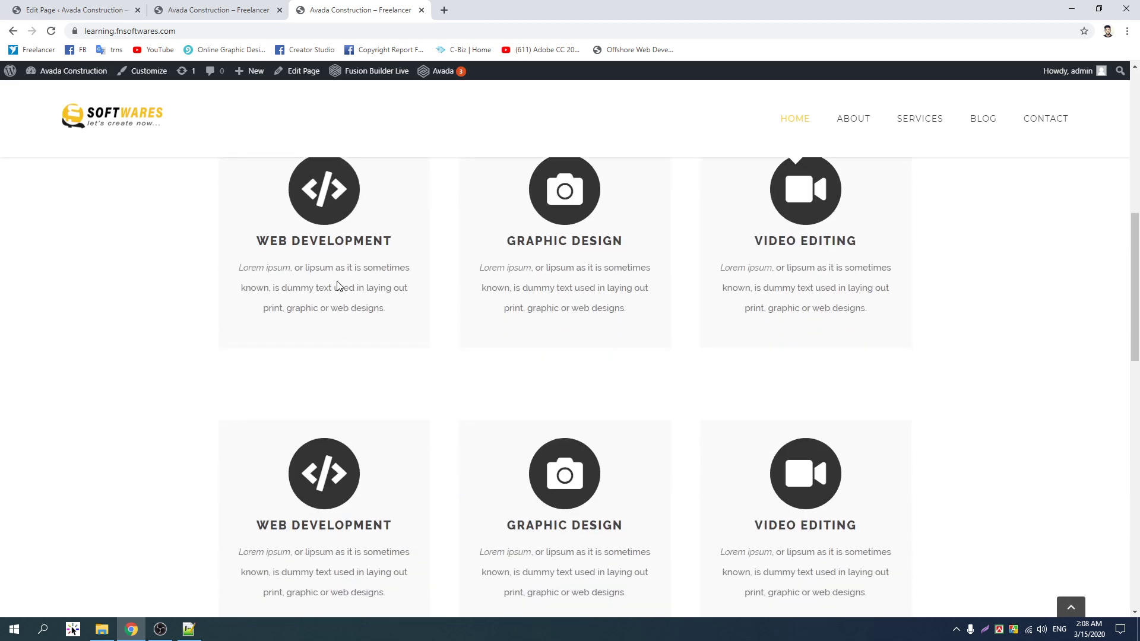
{"action": "left_click", "coordinate": [196, 6]}
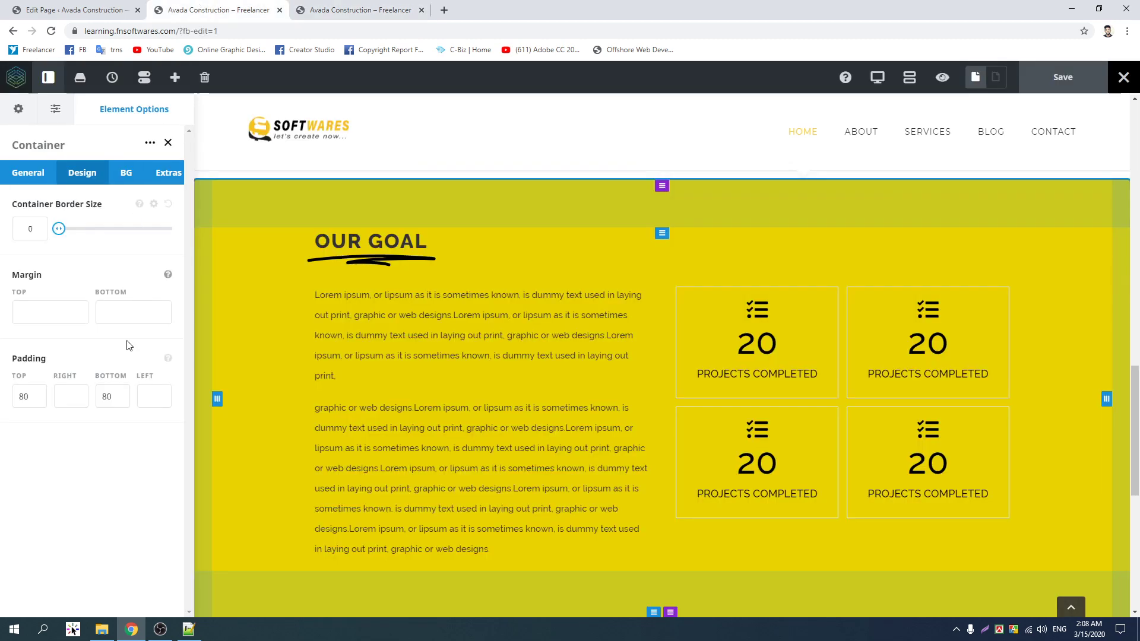
{"action": "left_click", "coordinate": [138, 311]}
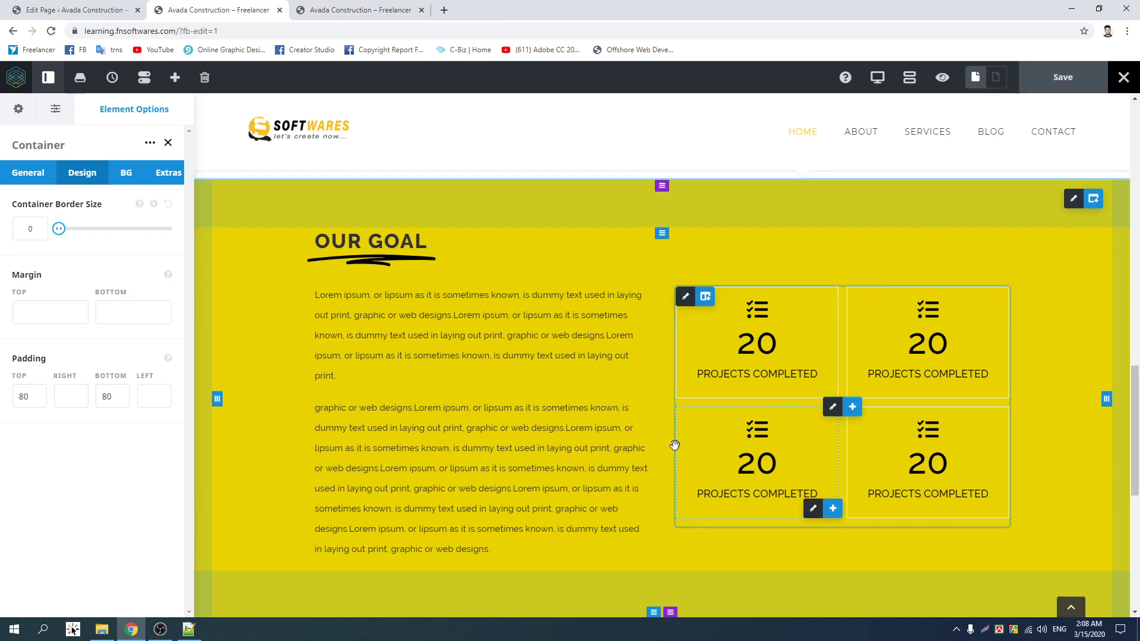
{"action": "scroll", "coordinate": [460, 243], "scroll_direction": "down", "scroll_amount": 1}
{"action": "scroll", "coordinate": [460, 243], "scroll_direction": "up", "scroll_amount": 15}
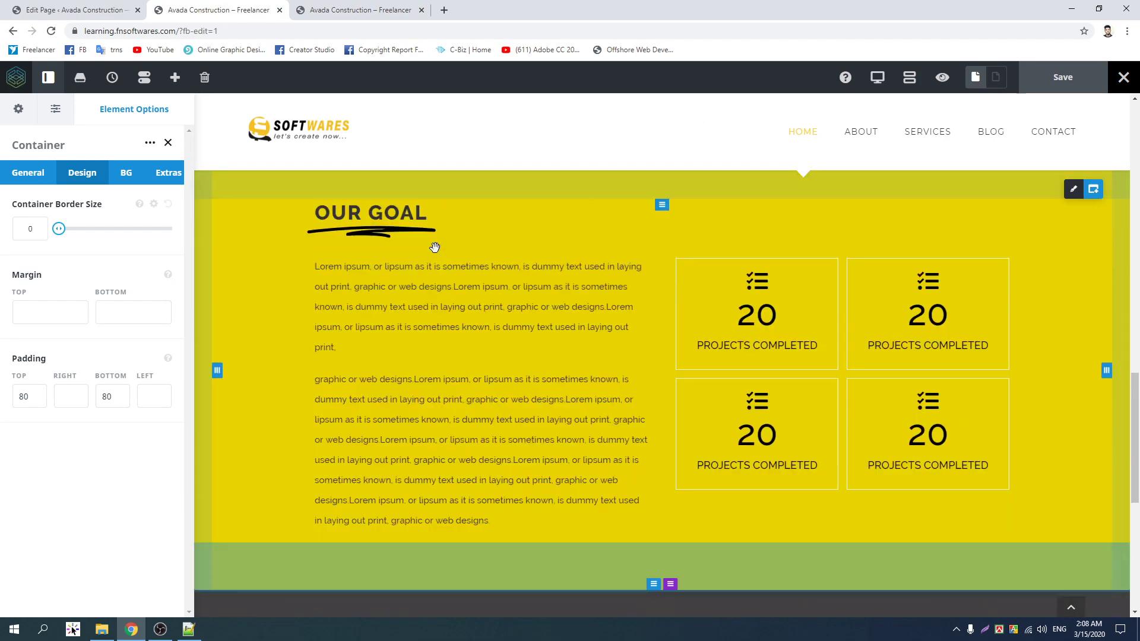
{"action": "scroll", "coordinate": [437, 250], "scroll_direction": "down", "scroll_amount": 8}
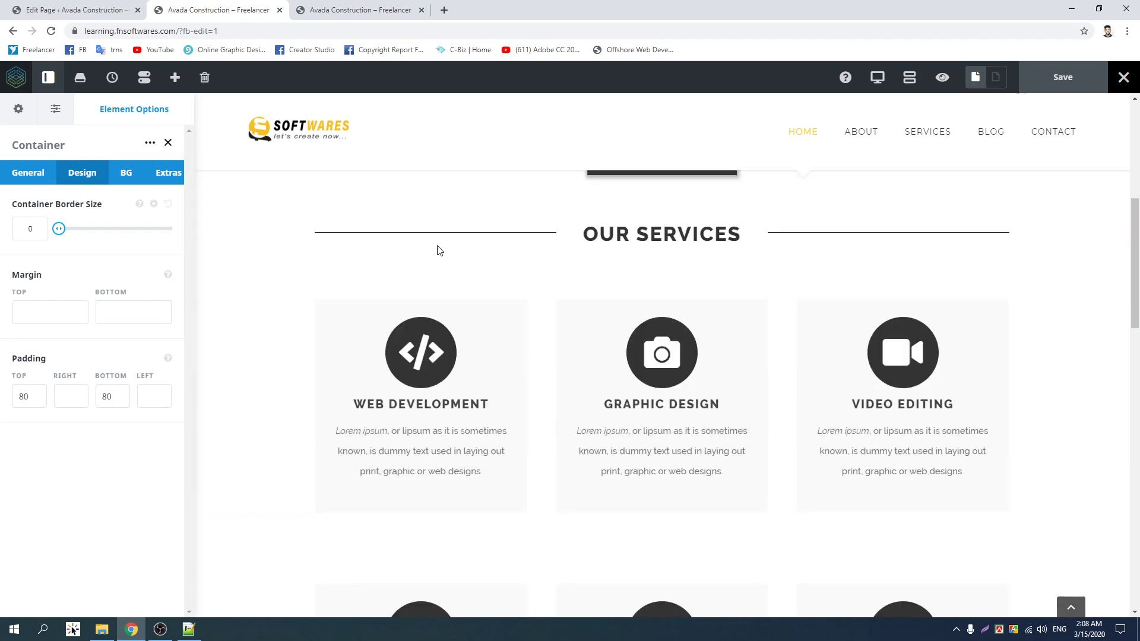
{"action": "scroll", "coordinate": [310, 250], "scroll_direction": "up", "scroll_amount": 1}
{"action": "scroll", "coordinate": [310, 251], "scroll_direction": "down", "scroll_amount": 10}
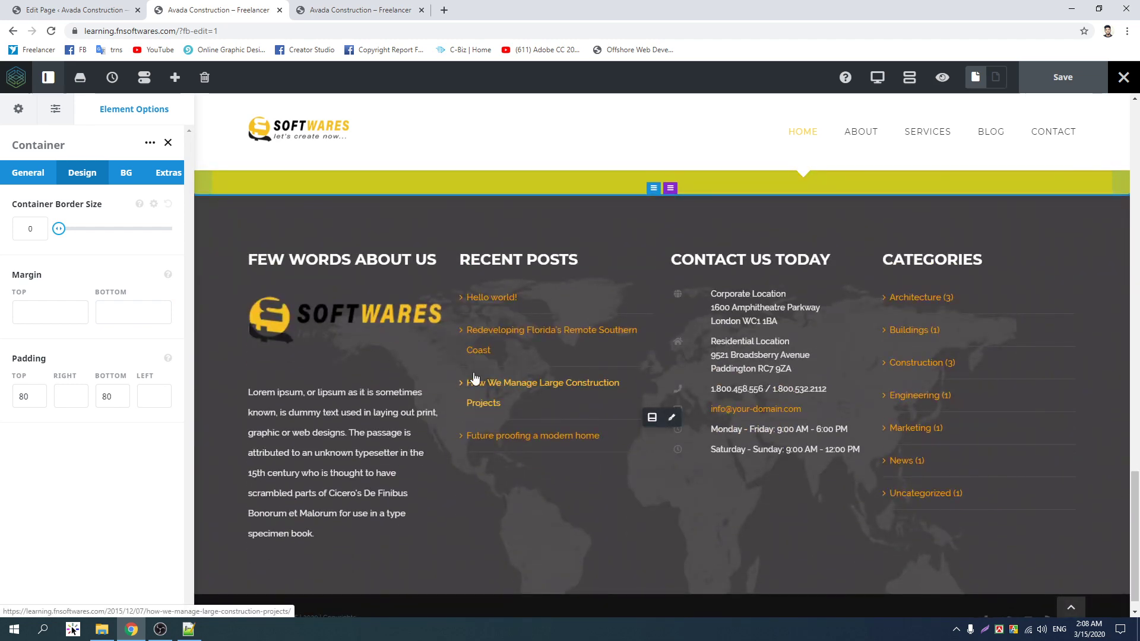
{"action": "scroll", "coordinate": [469, 377], "scroll_direction": "up", "scroll_amount": 6}
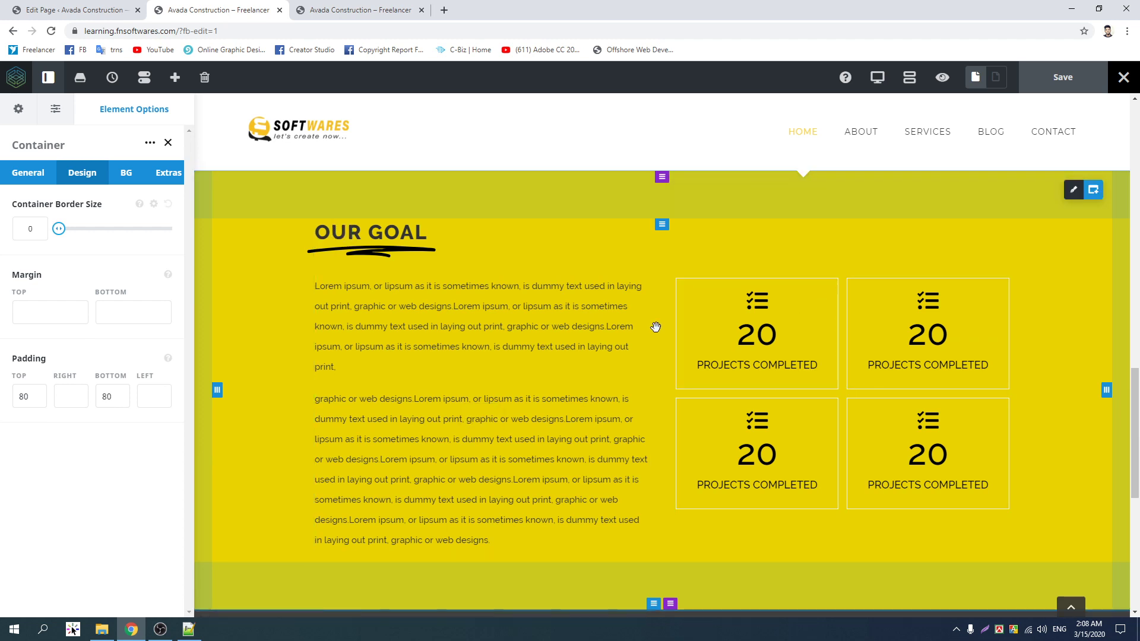
{"action": "scroll", "coordinate": [422, 304], "scroll_direction": "down", "scroll_amount": 2}
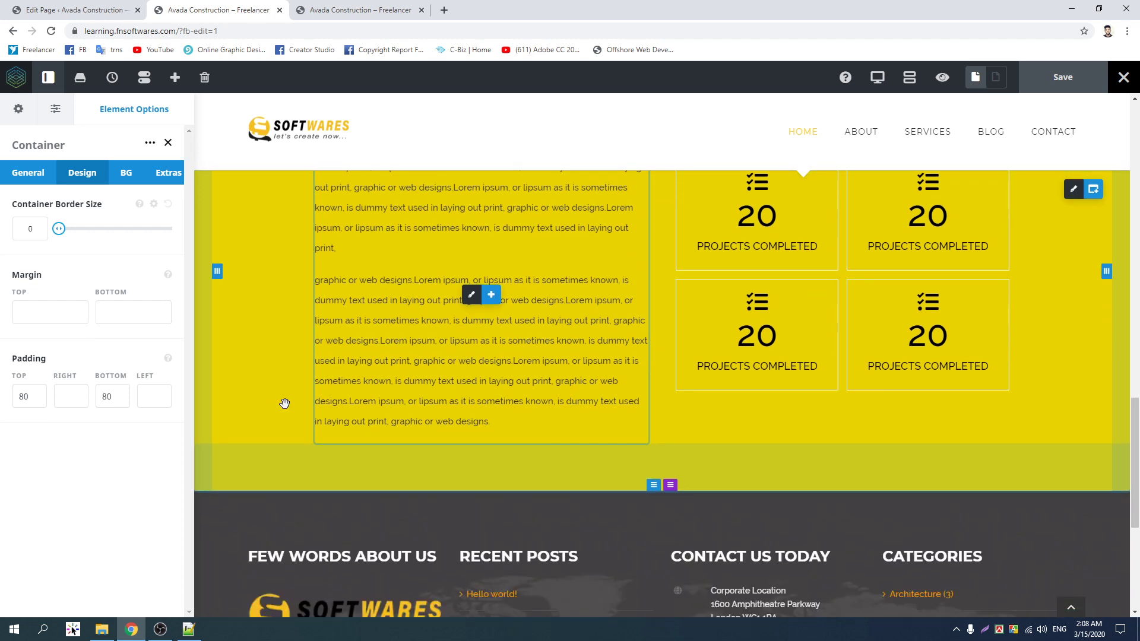